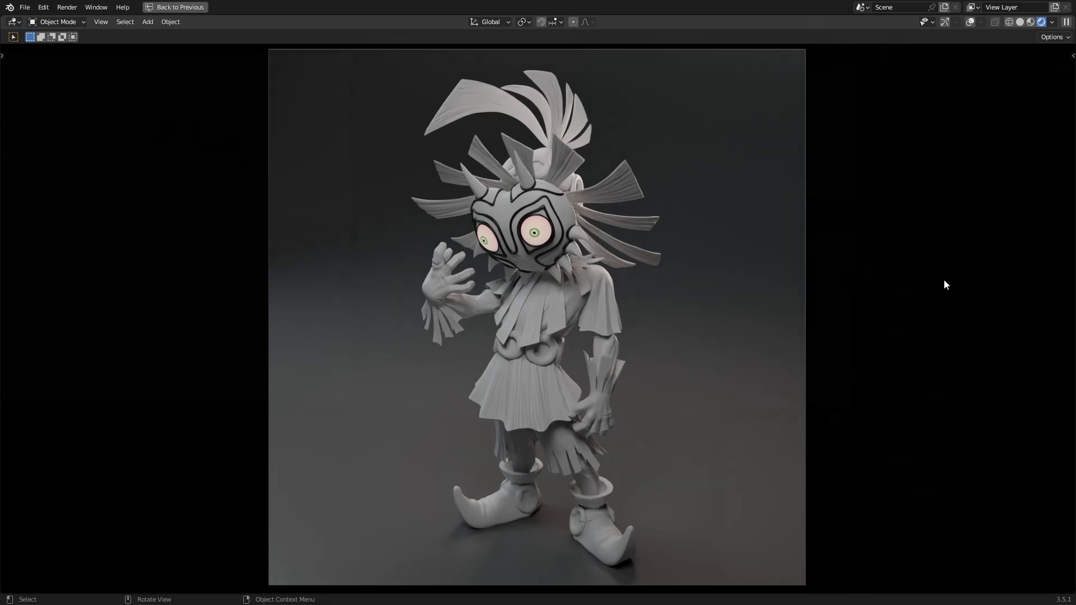
Step: Restore the full multi-editor layout from the maximized camera viewport
key(ctrl+space)
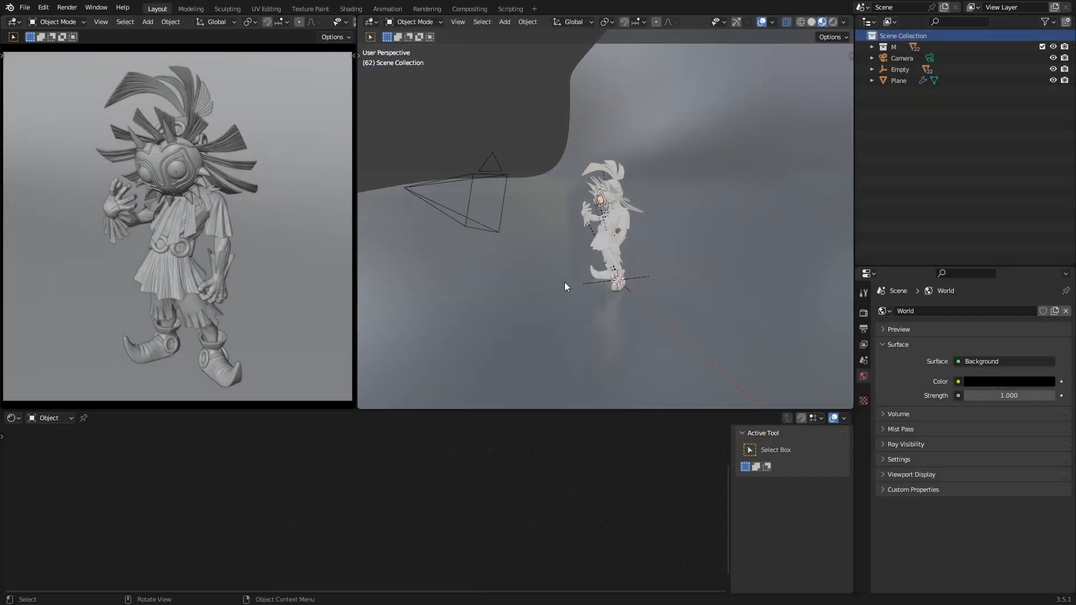
scroll(564, 281, down, 1)
middle_drag(566, 282, 573, 284)
mouse_move(607, 211)
middle_down()
mouse_move(620, 210)
mouse_move(606, 216)
middle_up()
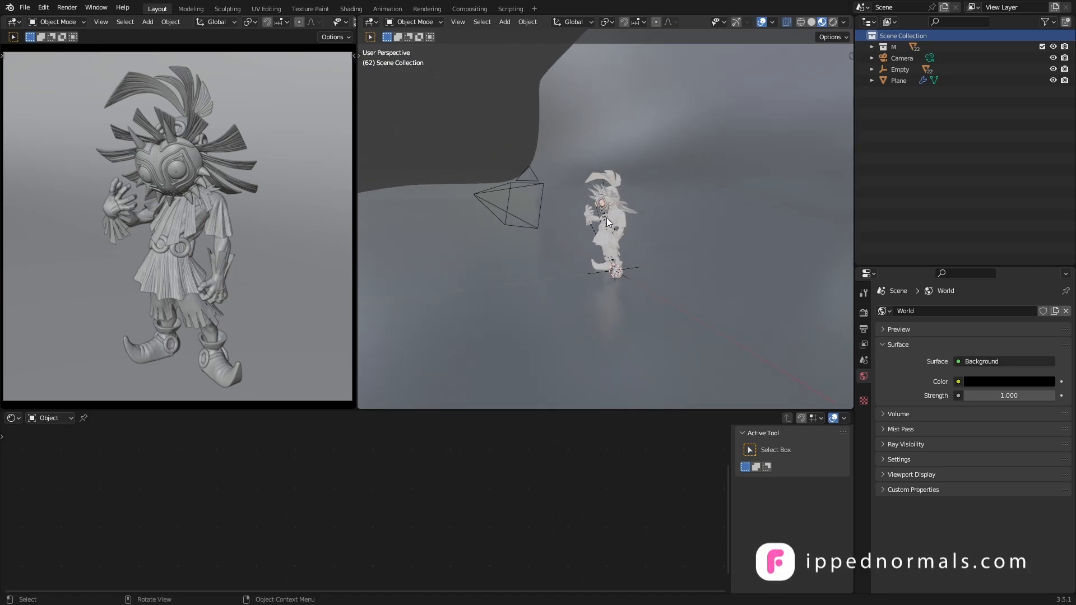
Step: Show the scene in wireframe and switch the backdrop plane's subdivision to level 1, then 0, and finally 3
click(544, 291)
mouse_move(543, 290)
middle_down()
mouse_move(552, 247)
mouse_move(536, 237)
mouse_move(584, 241)
mouse_move(601, 222)
mouse_move(550, 218)
middle_up()
key(shift+z)
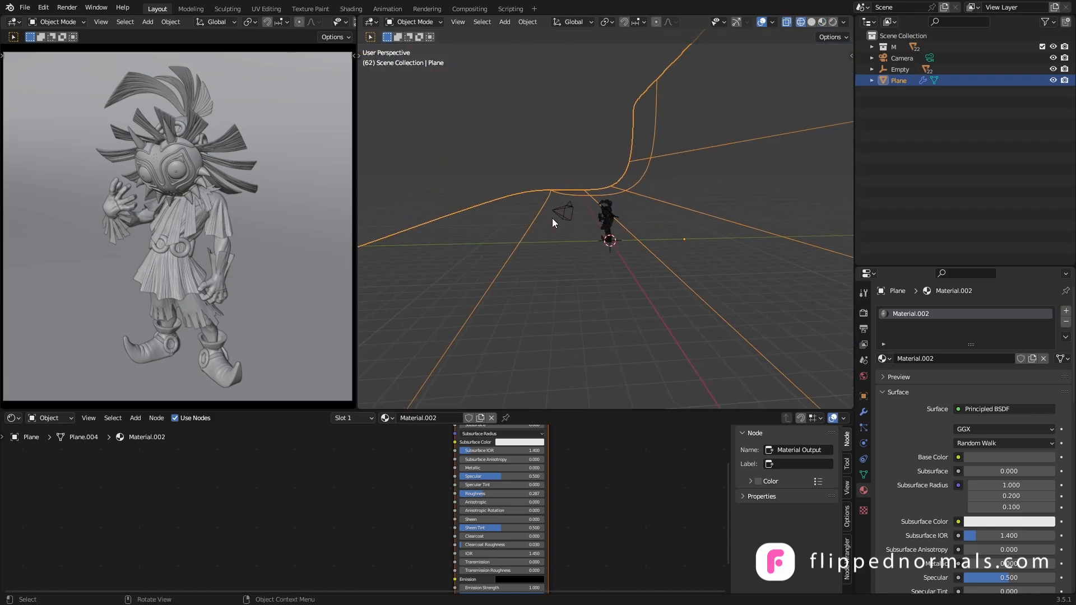
key(ctrl+1)
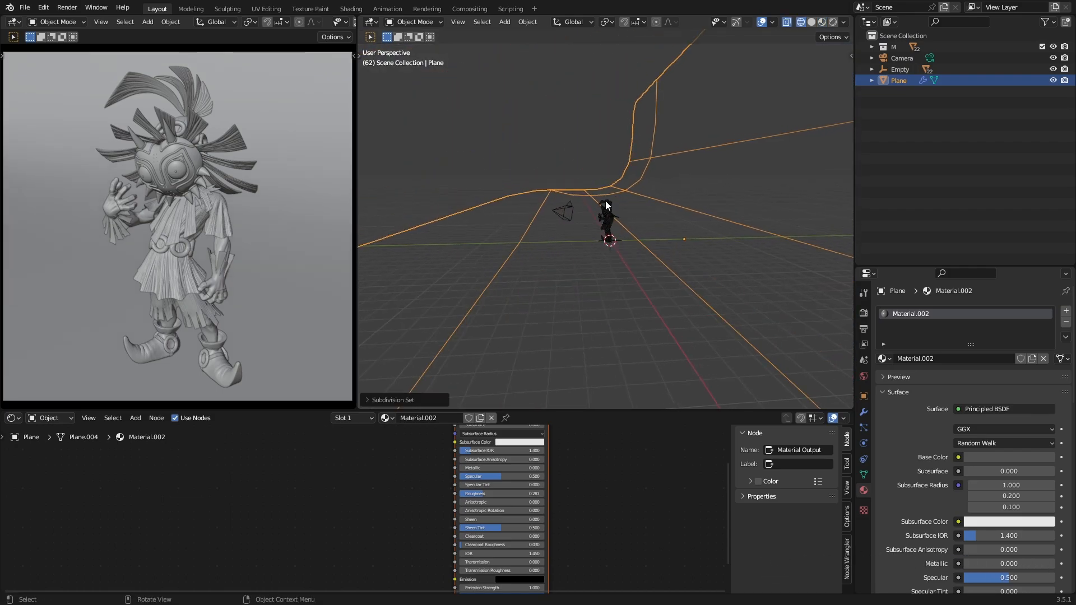
middle_drag(579, 206, 607, 180)
key(ctrl+0)
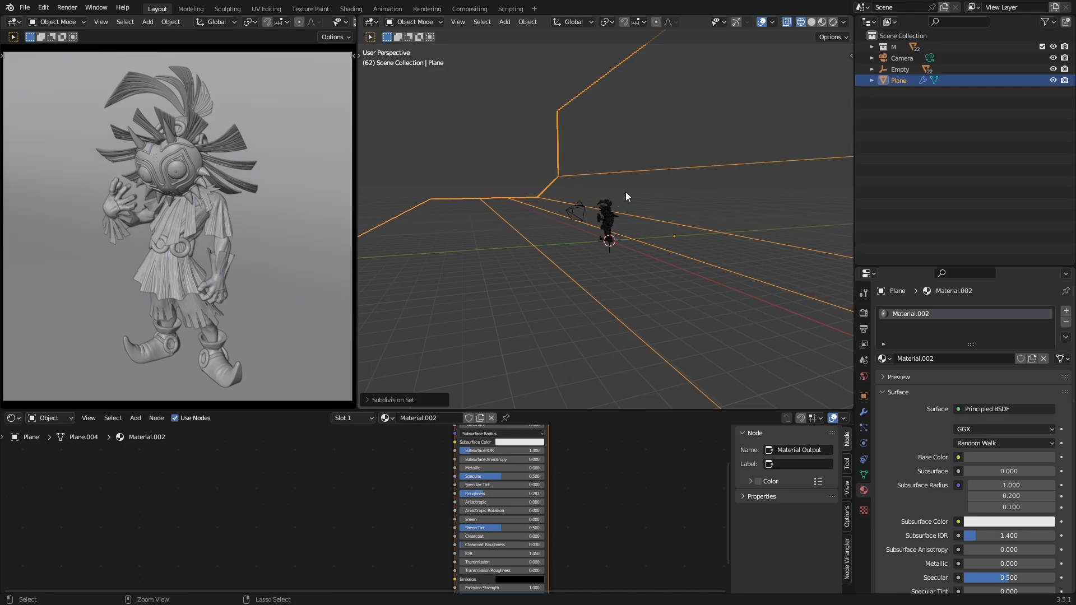
key(ctrl+3)
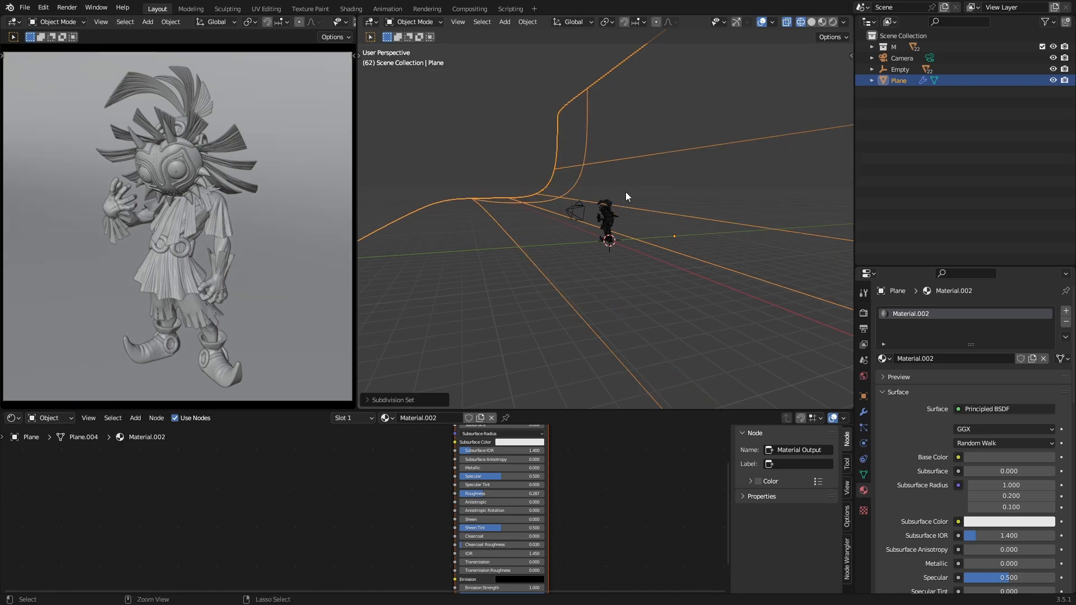
Step: Deselect the backdrop plane and return the working viewport from wireframe to material preview shading
click(533, 182)
middle_drag(529, 228, 675, 237)
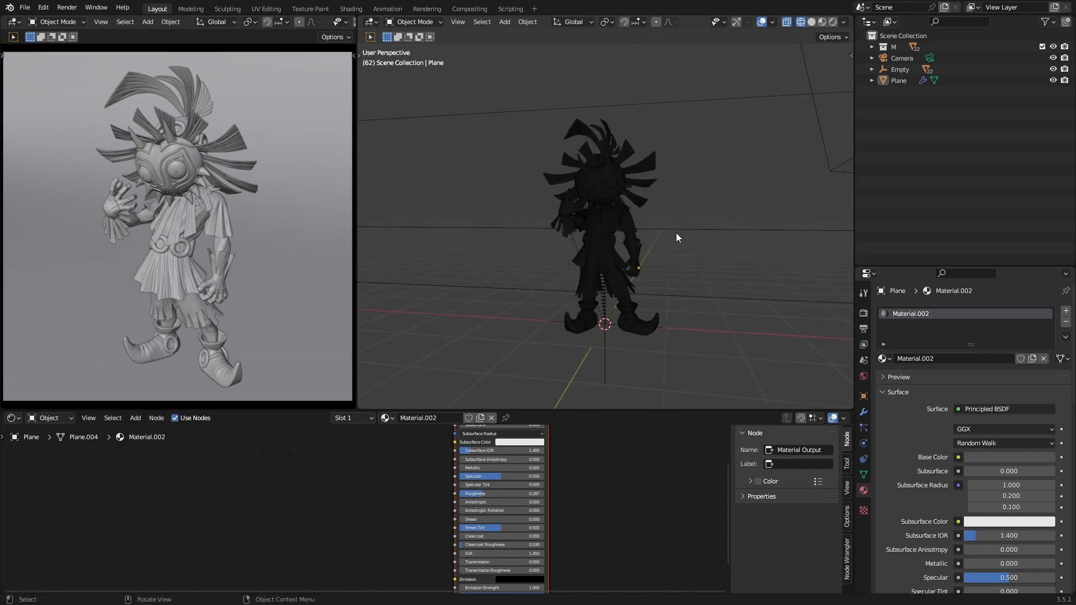
scroll(674, 236, up, 2)
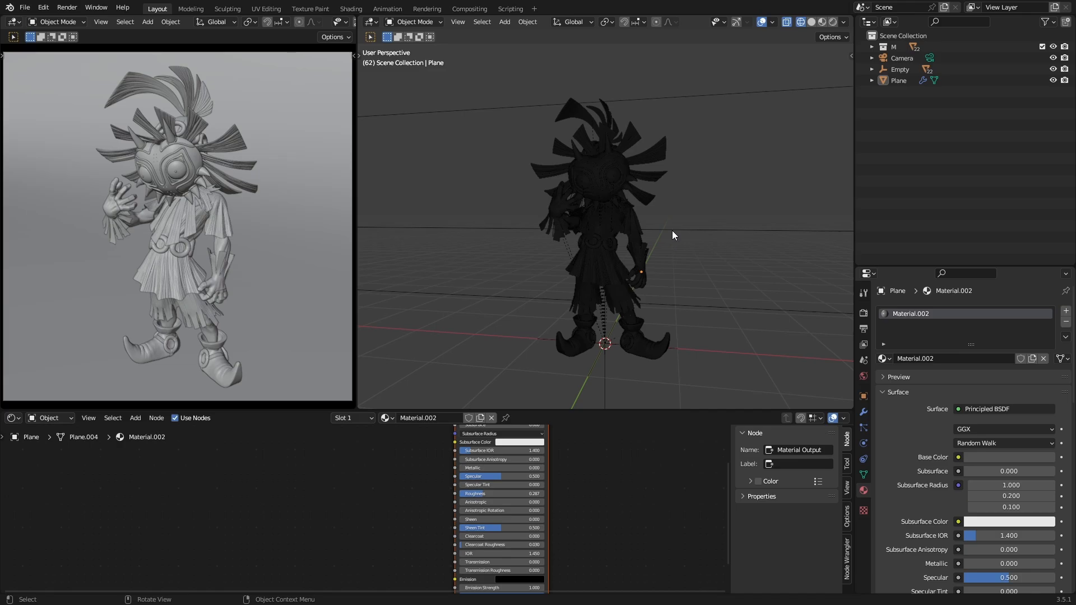
middle_drag(638, 254, 628, 267)
key(shift+z)
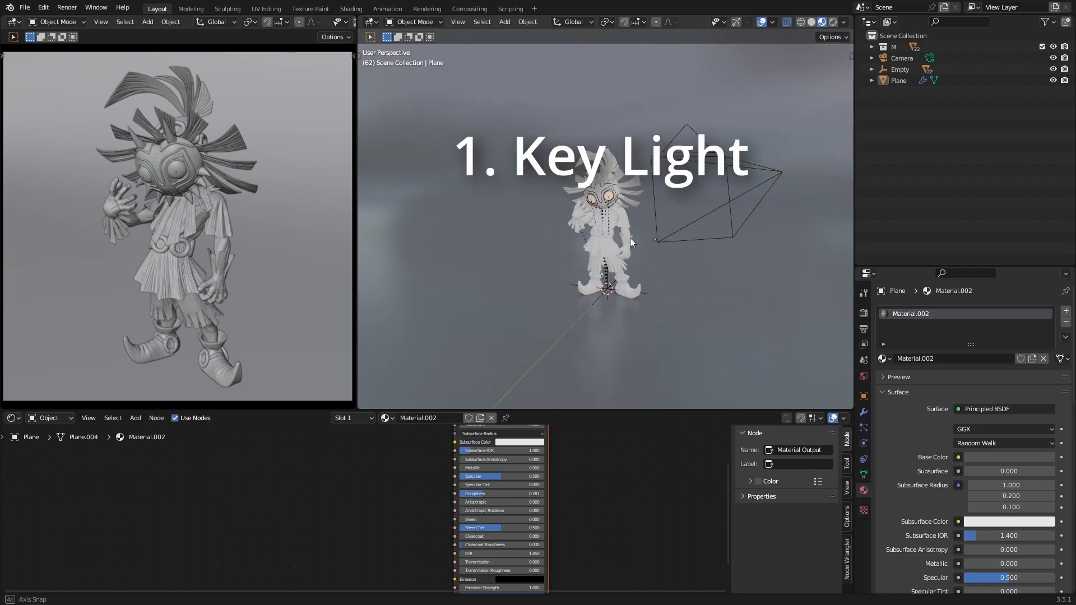
Step: Add an area light to the scene
middle_drag(618, 243, 642, 248)
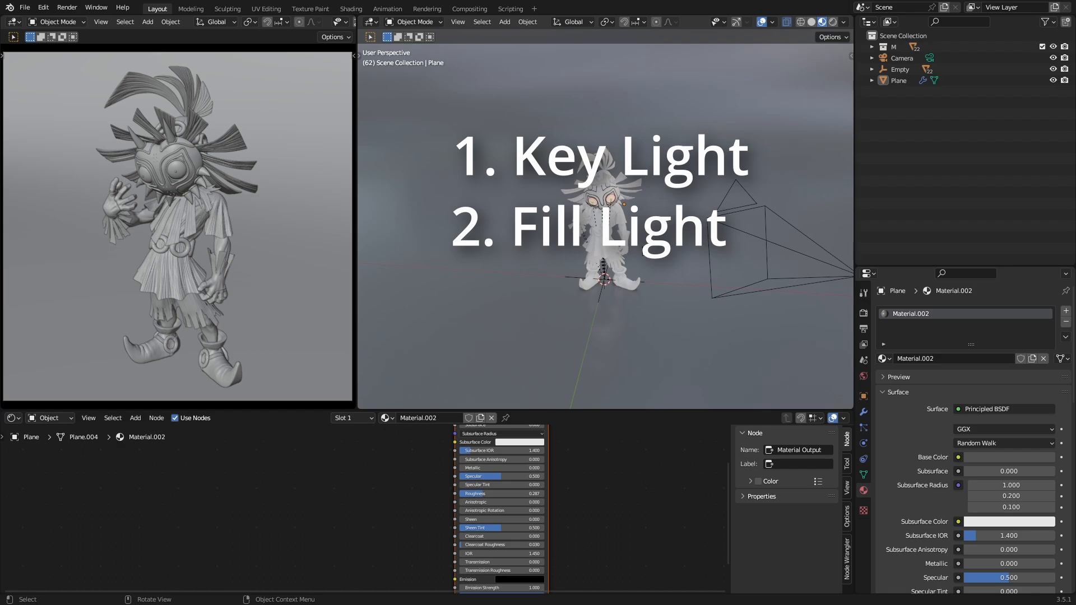
middle_drag(644, 252, 579, 119)
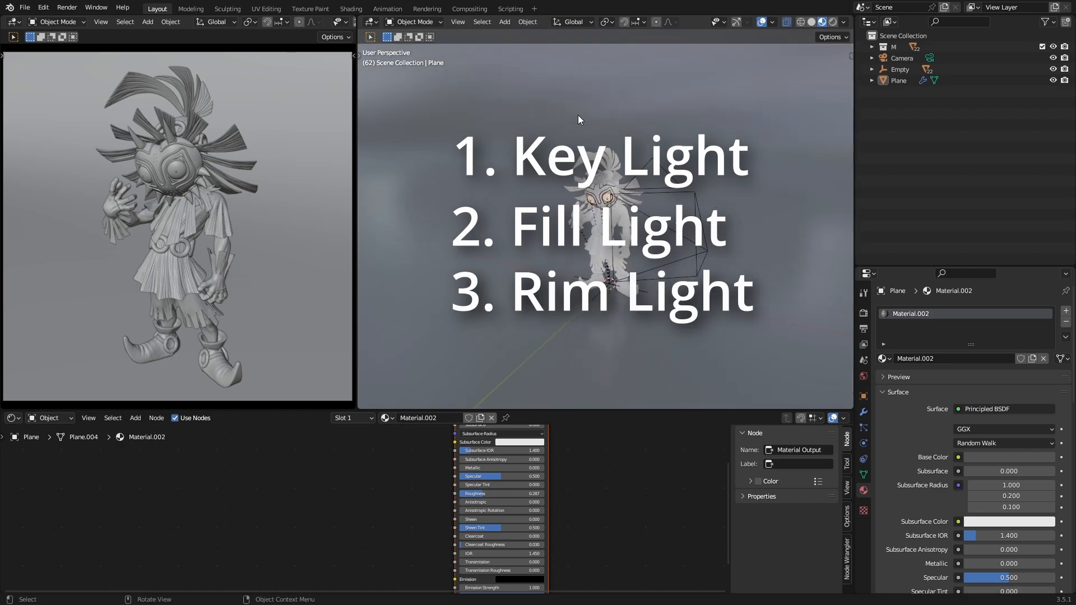
middle_drag(633, 99, 607, 171)
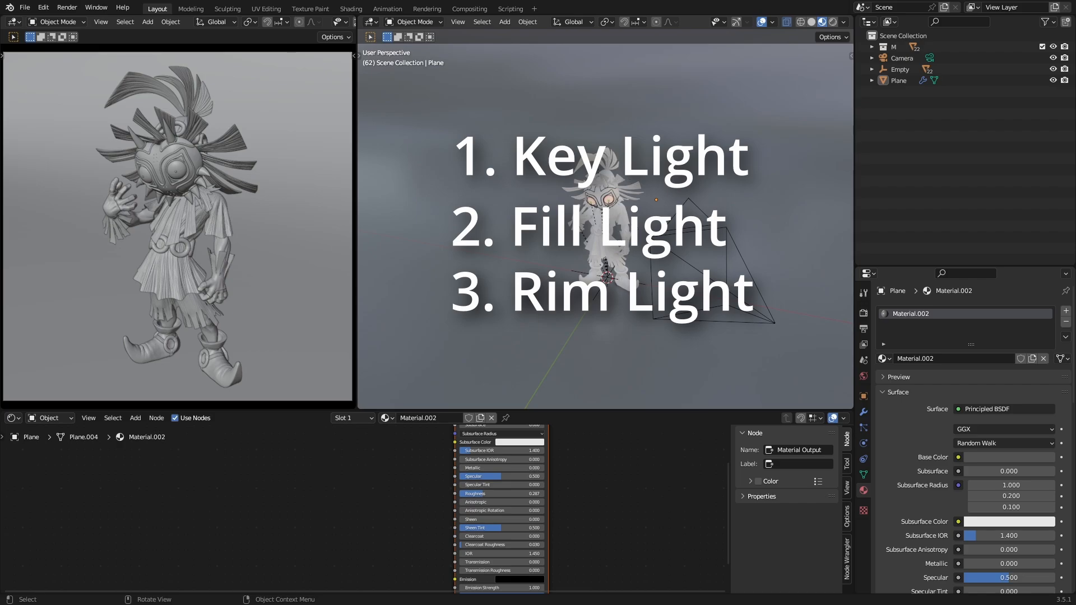
key(shift+a)
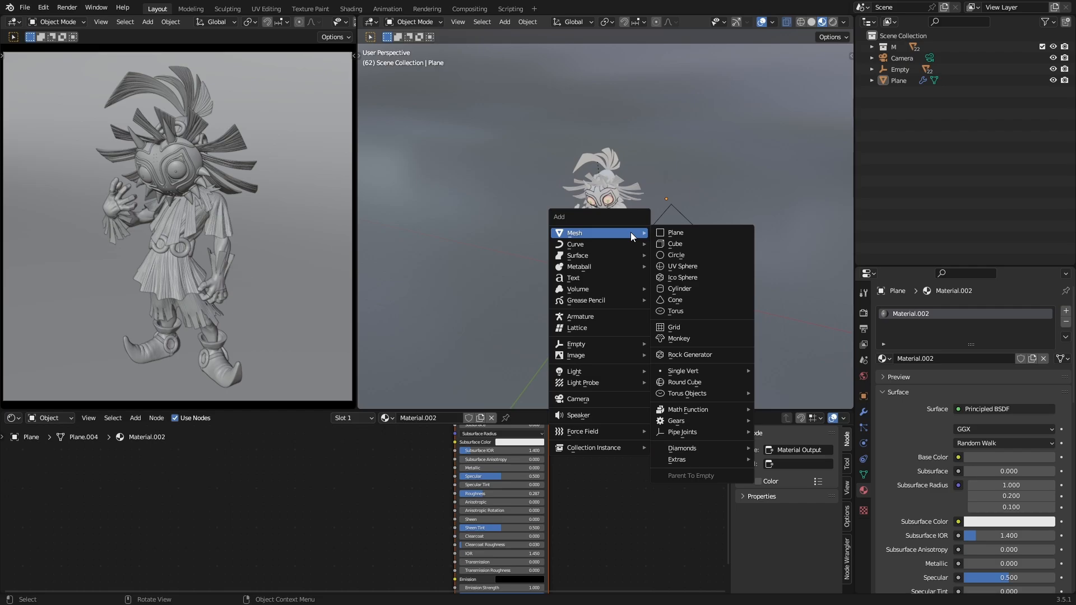
mouse_move(624, 368)
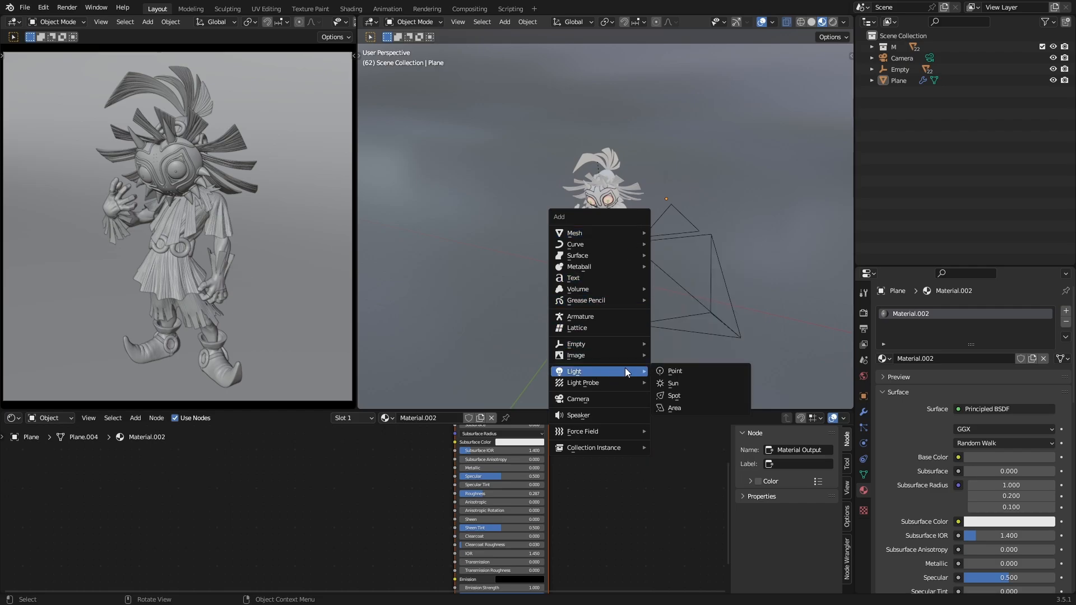
click(687, 406)
Step: Move the area light above the character's head and out in front of it
middle_drag(669, 344, 661, 272)
key(g)
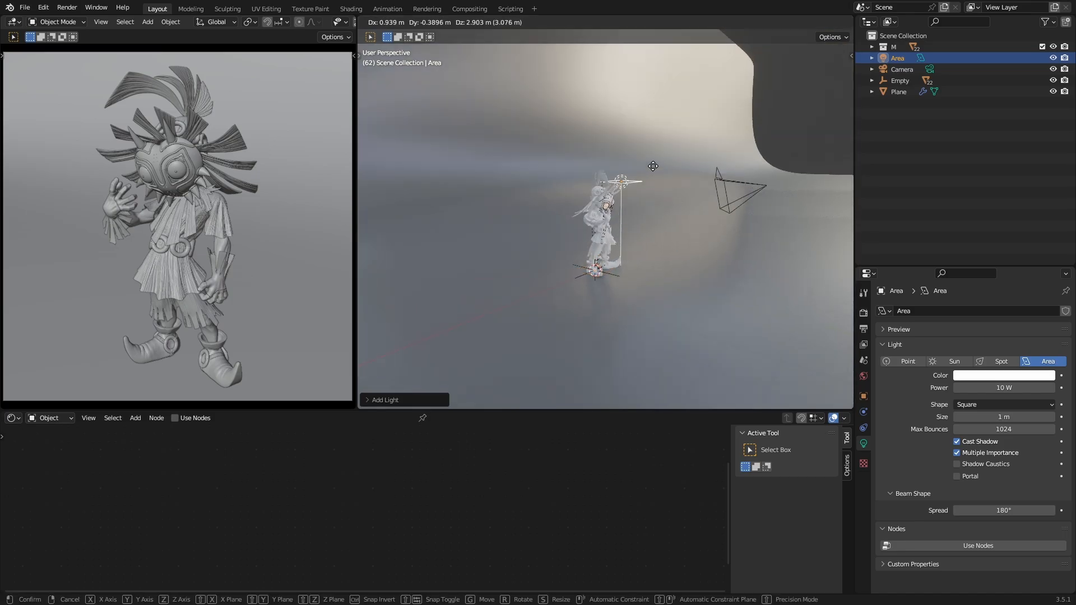
click(691, 124)
middle_drag(691, 124, 618, 207)
key(g)
click(624, 200)
key(g)
click(543, 173)
Step: Switch the camera viewport to rendered shading
scroll(618, 207, up, 2)
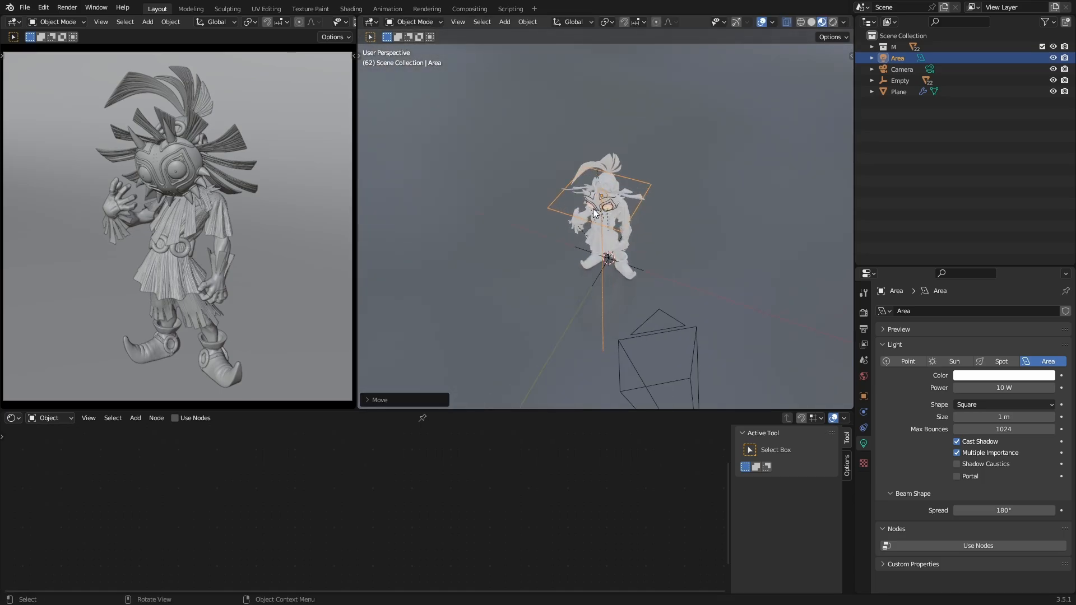
scroll(317, 26, down, 8)
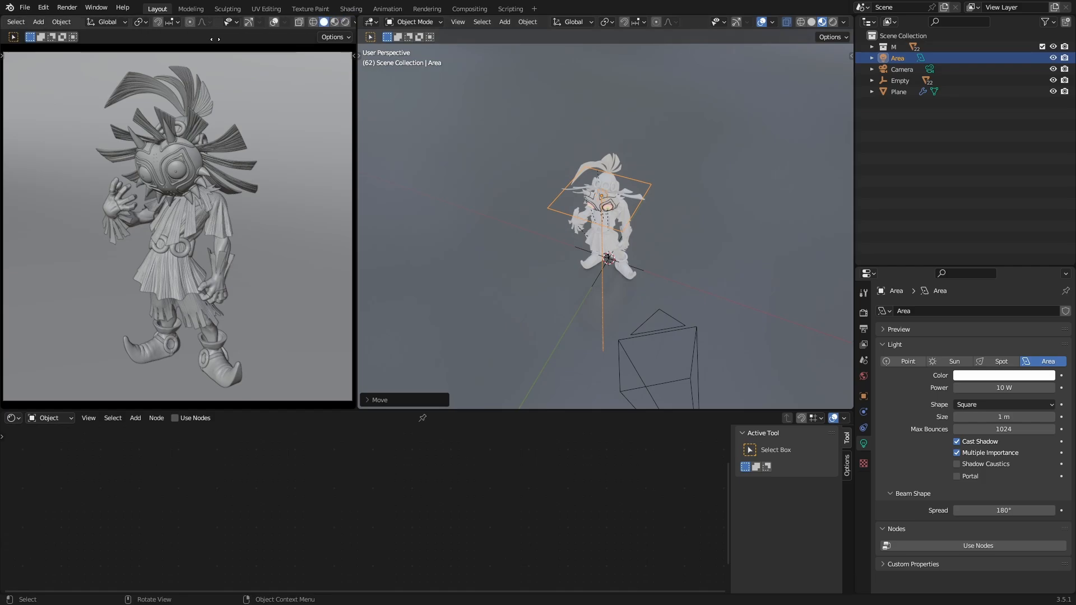
click(335, 22)
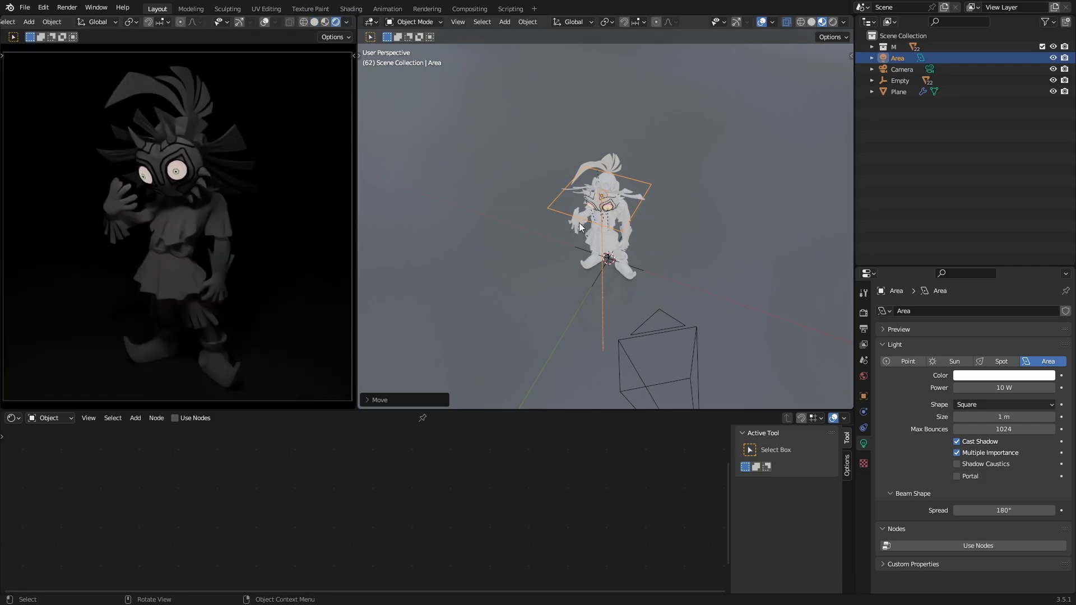
Step: Rotate the area light freely so that it tilts down toward the front of the character
middle_drag(579, 223, 572, 210)
key(r)
key(r)
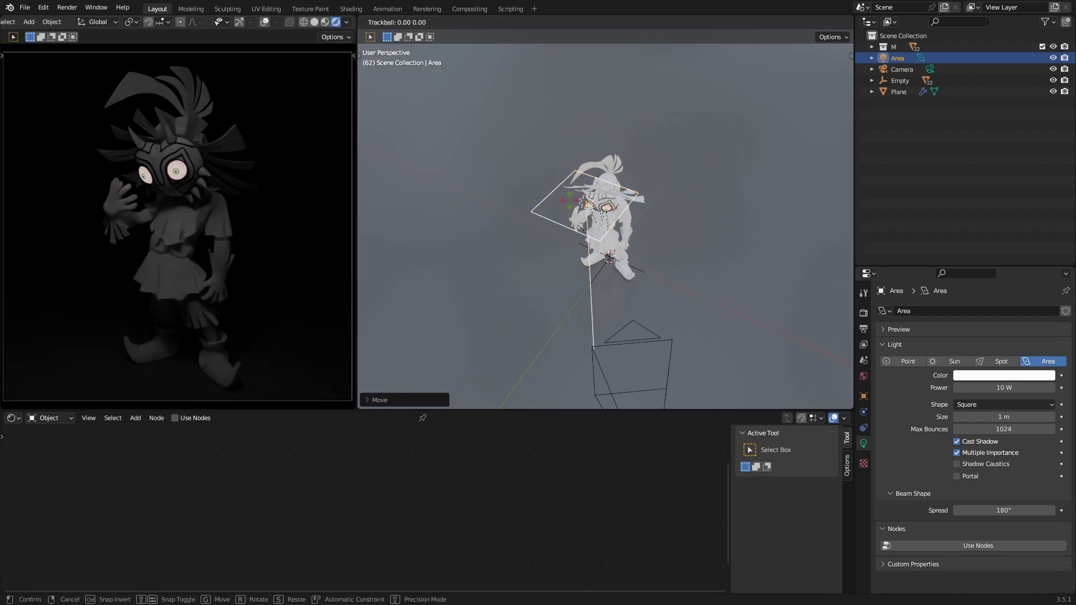
click(571, 238)
key(r)
click(650, 182)
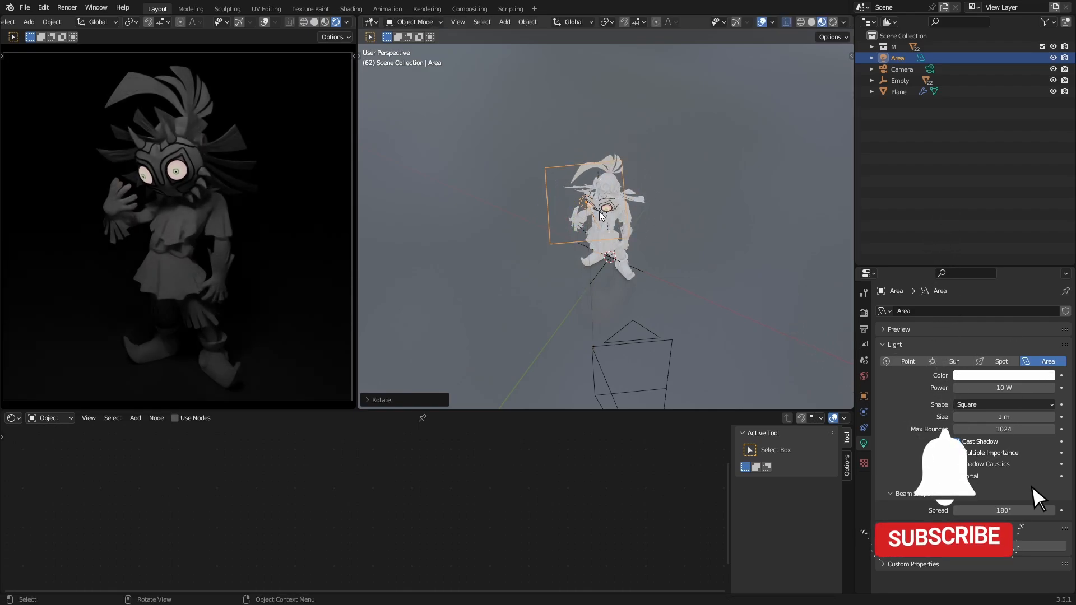
Step: Adjust the area light's position above and in front of the character
mouse_move(600, 211)
middle_down()
mouse_move(653, 166)
mouse_move(576, 170)
mouse_move(611, 173)
mouse_move(610, 204)
middle_up()
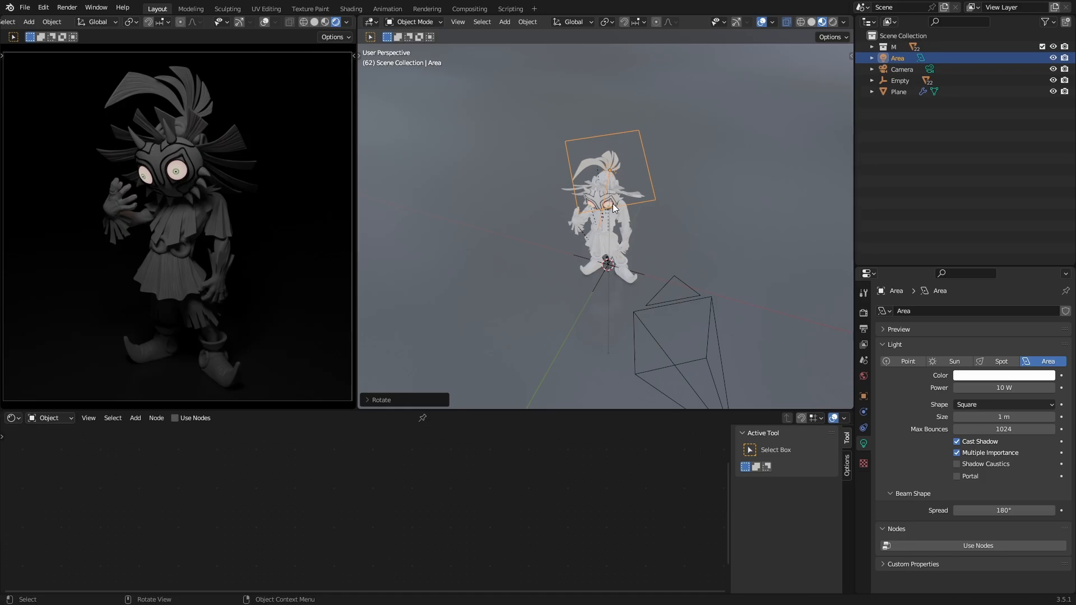
middle_drag(607, 187, 624, 146)
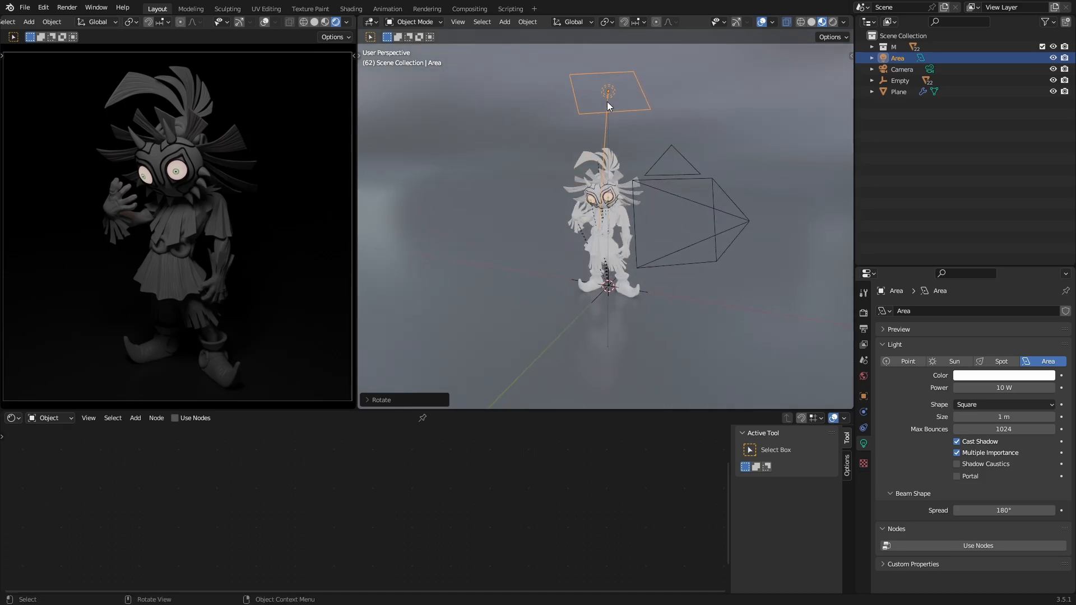
middle_drag(607, 102, 591, 181)
key(g)
click(622, 185)
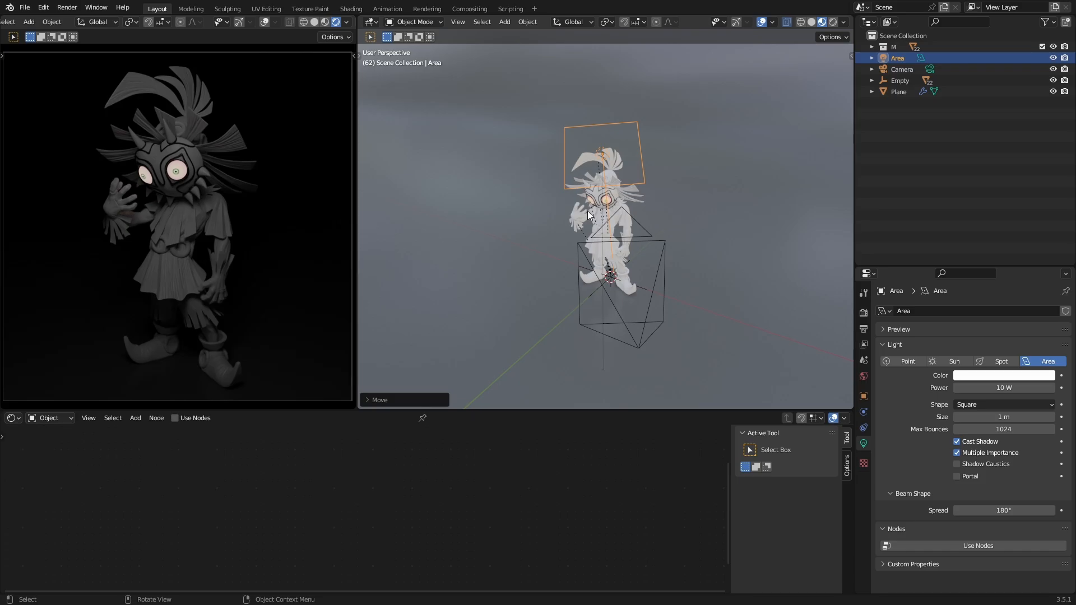
Step: Lower the area light in front of the character's body, re-aim it and shift it sideways
middle_drag(653, 175, 676, 165)
key(g)
click(617, 230)
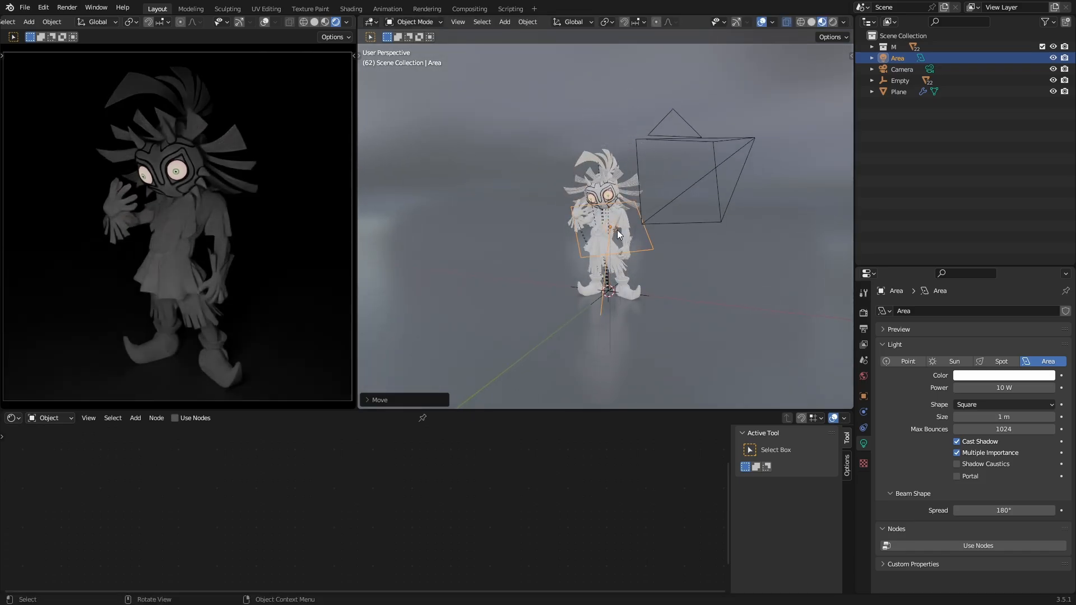
key(r)
key(r)
click(630, 260)
middle_drag(630, 260, 643, 221)
key(g)
click(519, 244)
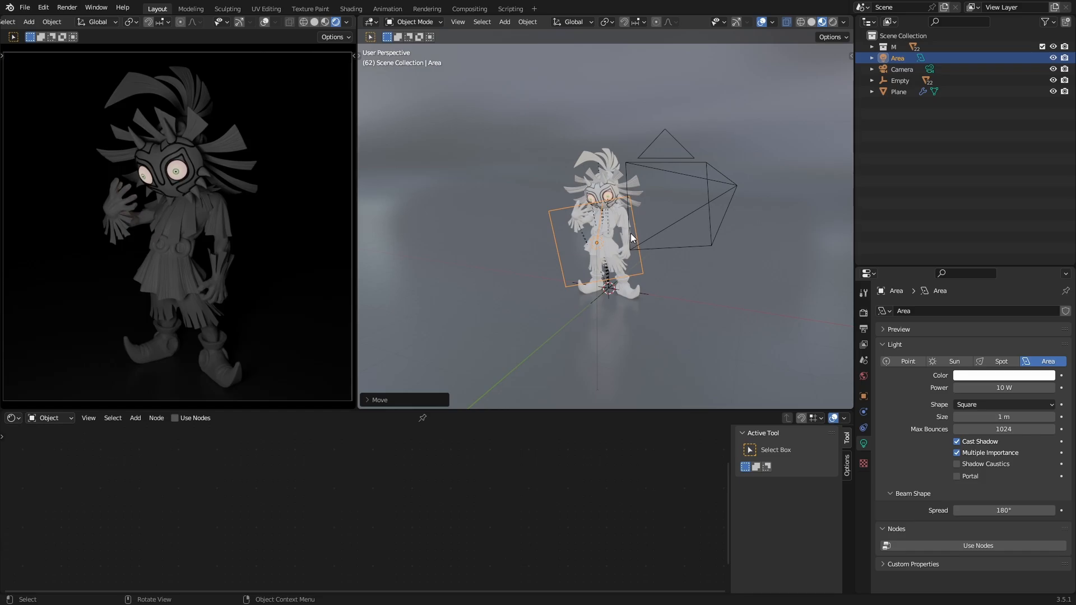
Step: Move the area light down to the character's feet and tilt it upward to light from below
middle_drag(631, 233, 627, 220)
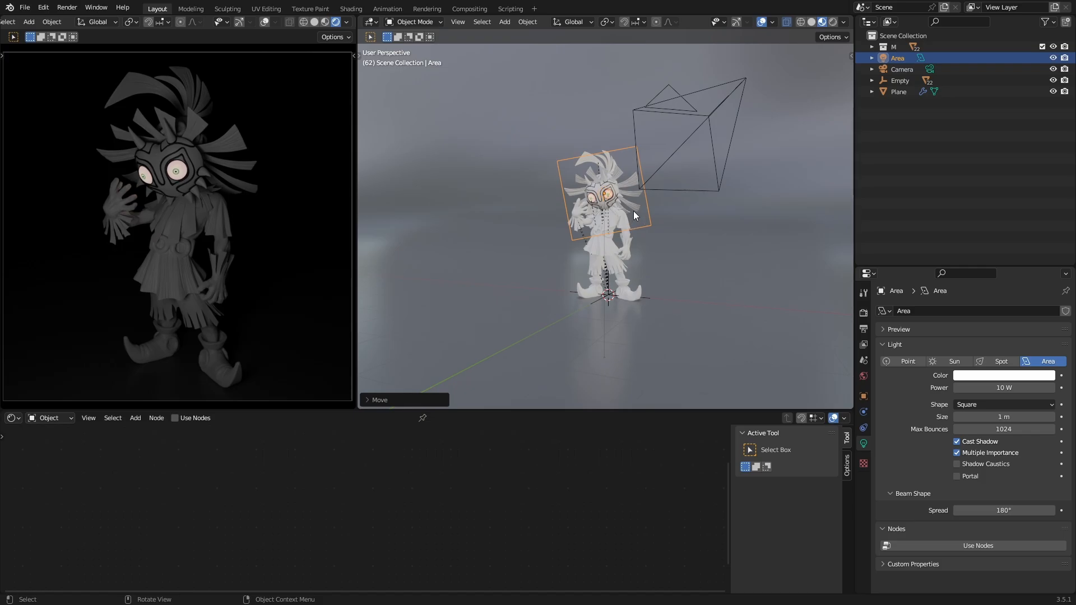
middle_drag(633, 211, 630, 205)
key(g)
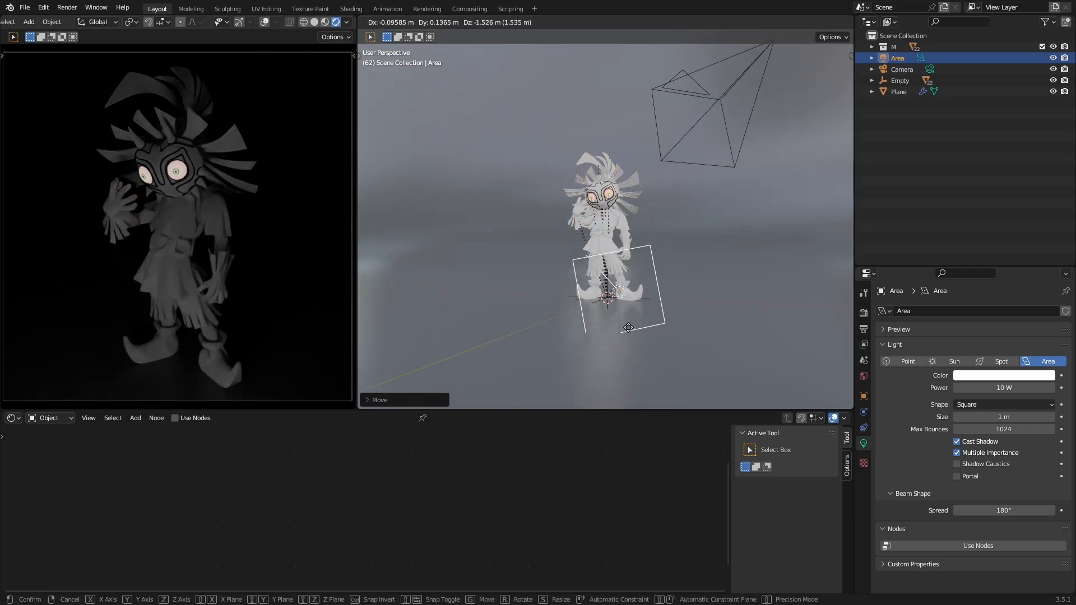
click(627, 304)
key(r)
key(r)
click(618, 294)
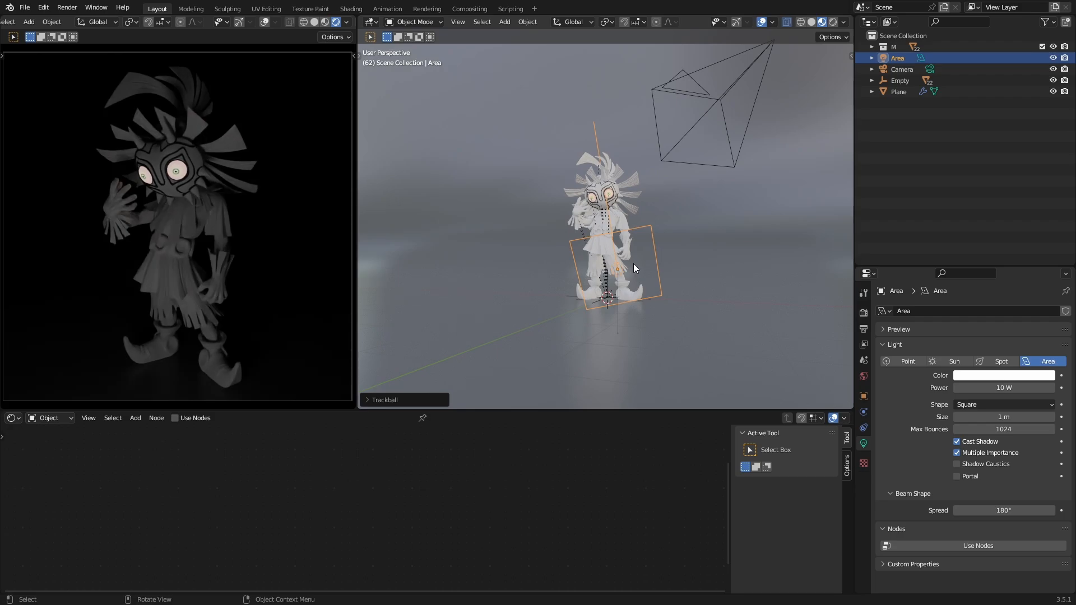
Step: Raise the area light back above the front of the character and rotate it to point down at it
middle_drag(580, 239, 690, 194)
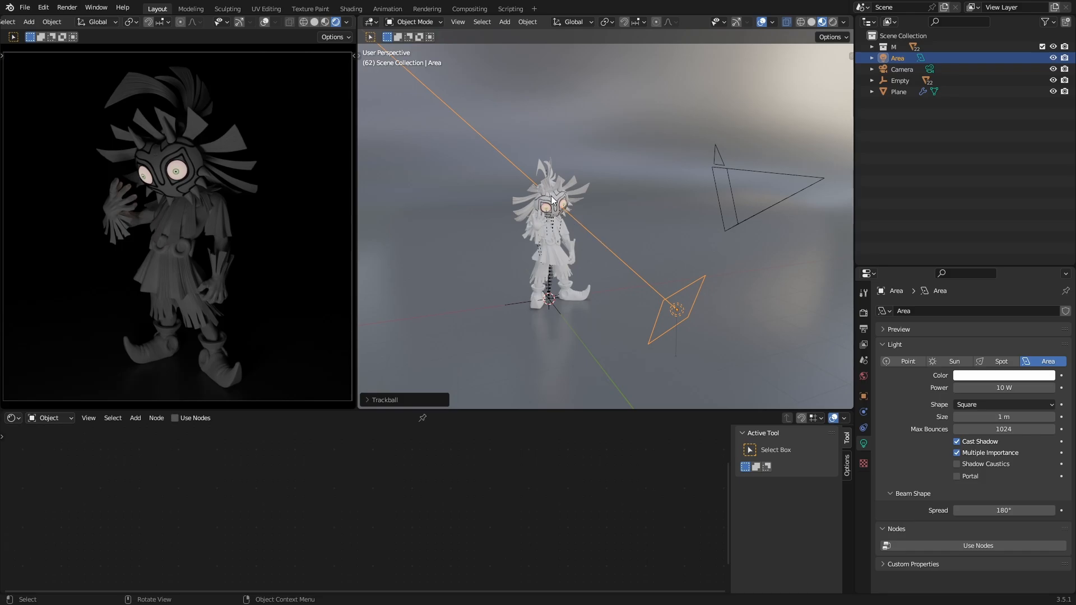
mouse_move(657, 257)
middle_down()
mouse_move(691, 271)
mouse_move(645, 258)
middle_up()
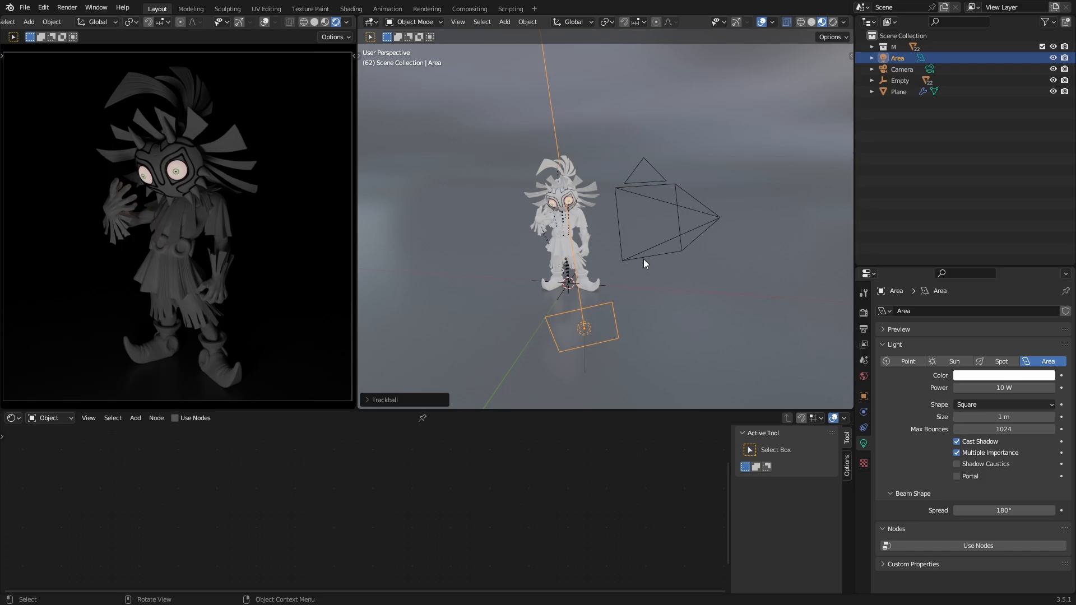
key(g)
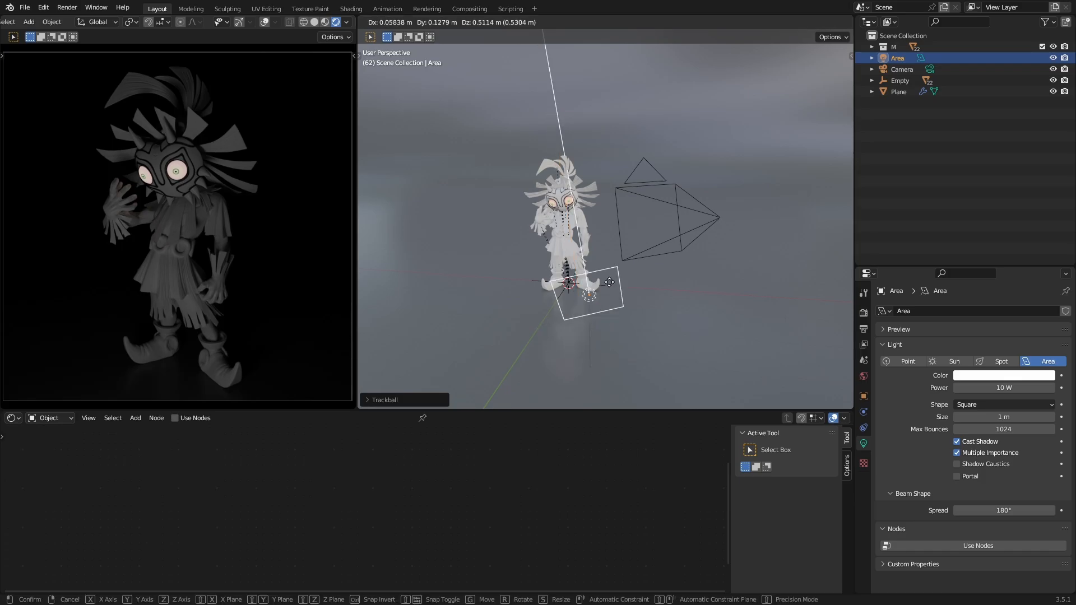
click(647, 59)
middle_drag(647, 59, 598, 155)
key(r)
key(r)
click(622, 157)
Step: Shift the raised area light to the side of the character's raised hand and rotate it toward the character
key(g)
click(553, 144)
key(r)
key(r)
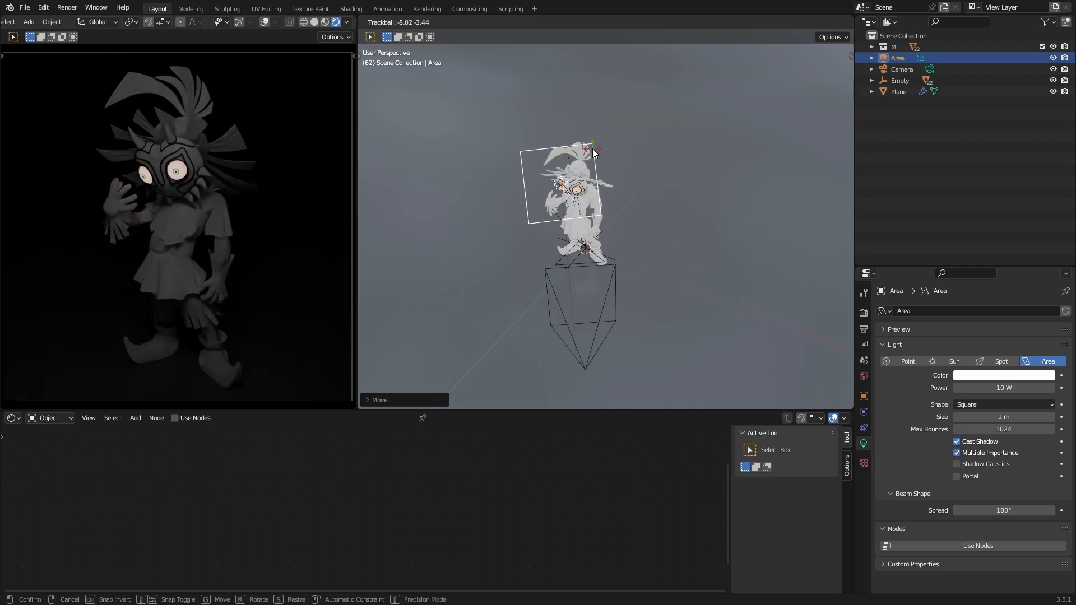
click(593, 149)
Step: Set the area light's power to 50 W
mouse_move(654, 223)
middle_down()
mouse_move(641, 207)
mouse_move(513, 173)
mouse_move(604, 187)
mouse_move(647, 214)
middle_up()
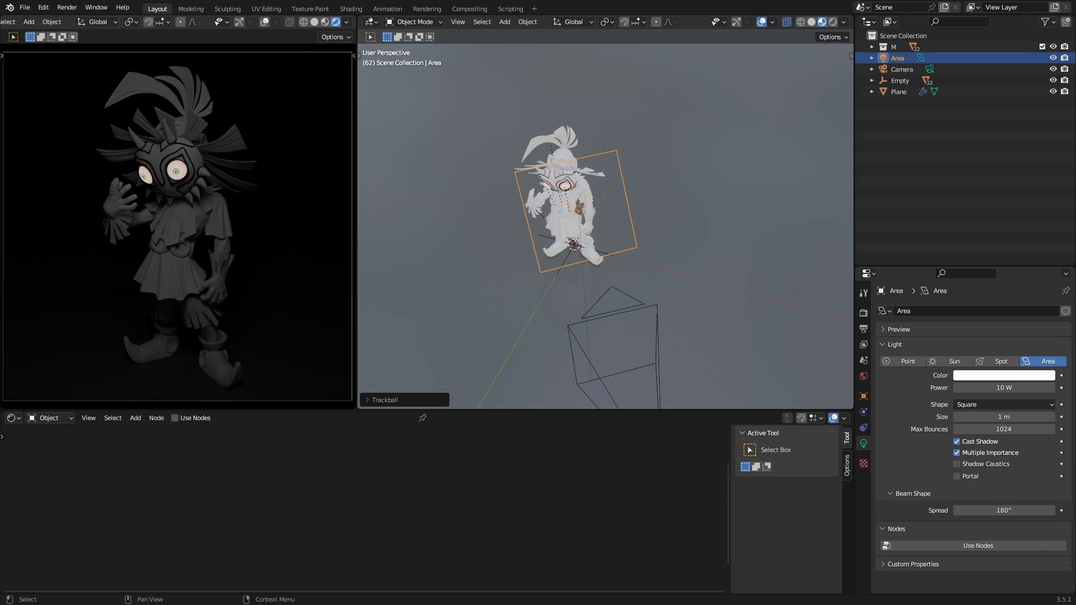
click(1017, 386)
text(5)
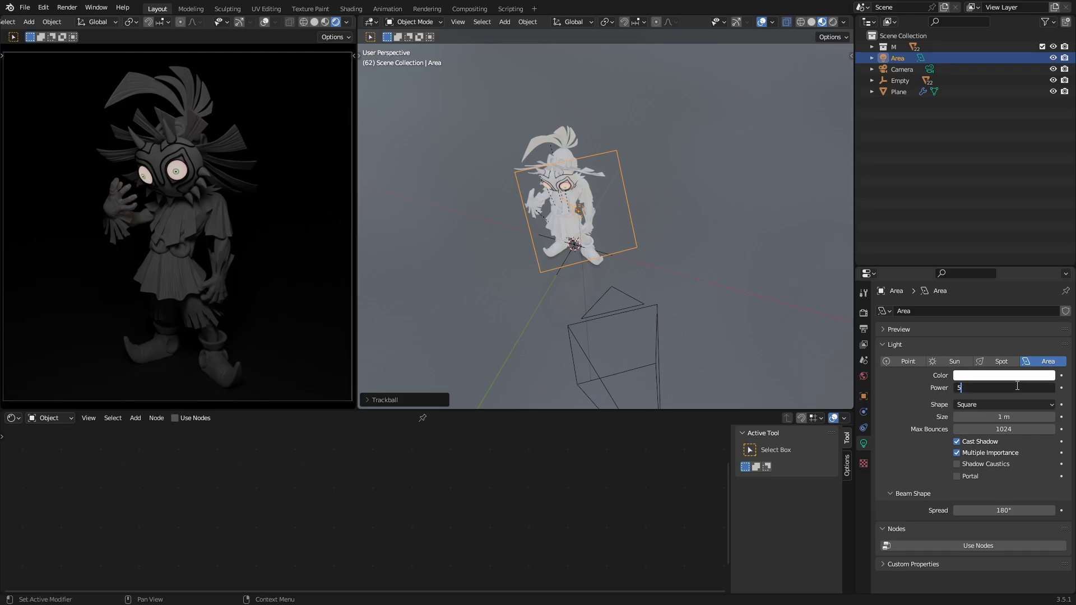
text(0)
key(Return)
Step: Set the key area light's power to 100 W
click(1017, 387)
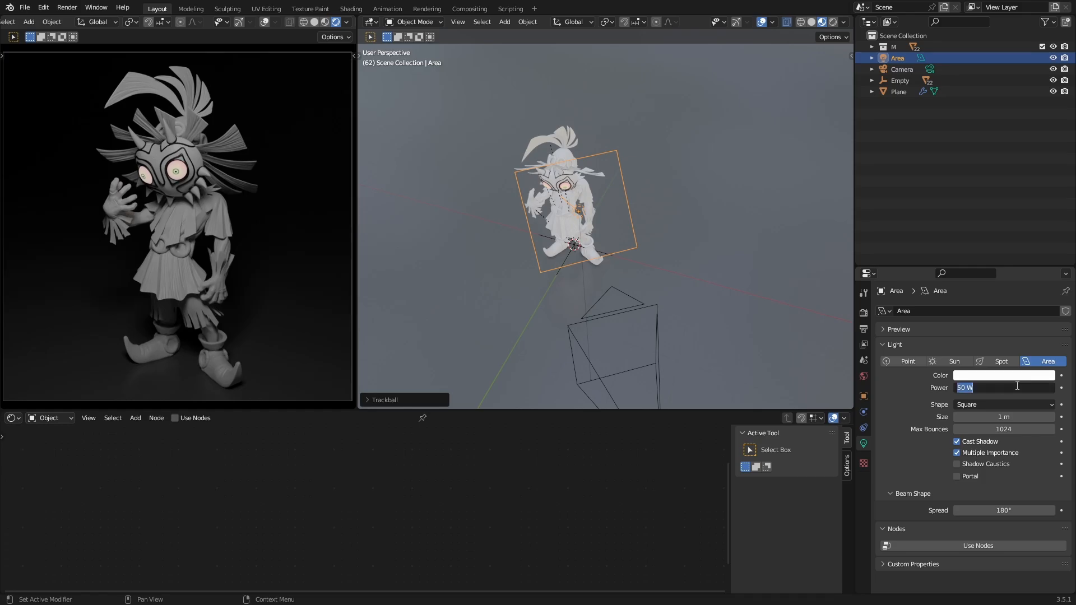
text(100)
key(Return)
Step: Raise the key light slightly, by about 0.4 m, keeping it in front of and above the character
middle_drag(699, 275, 529, 129)
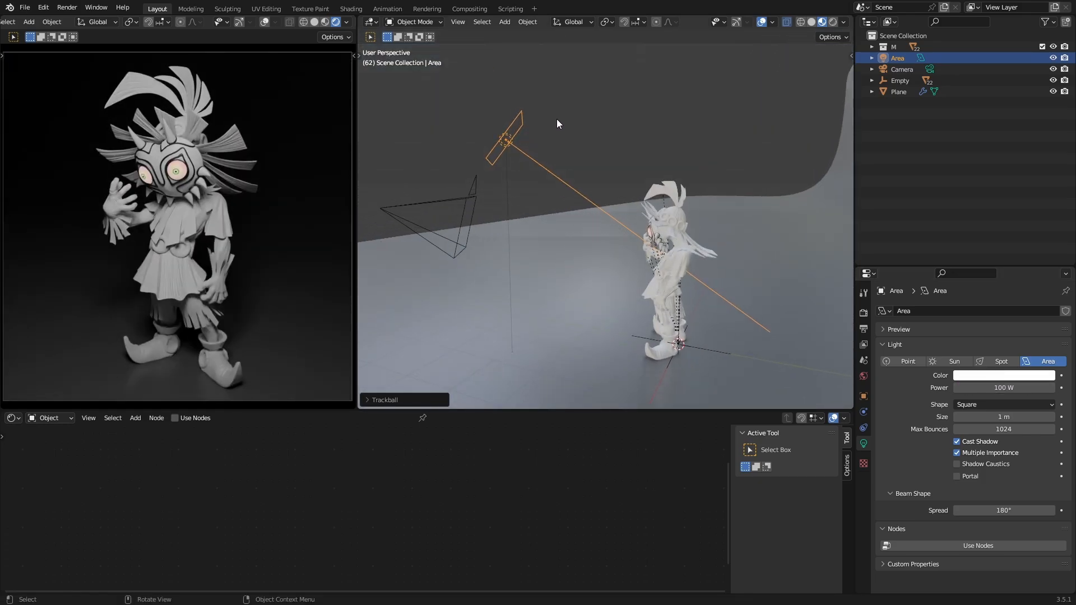
middle_drag(558, 204, 548, 213)
key(g)
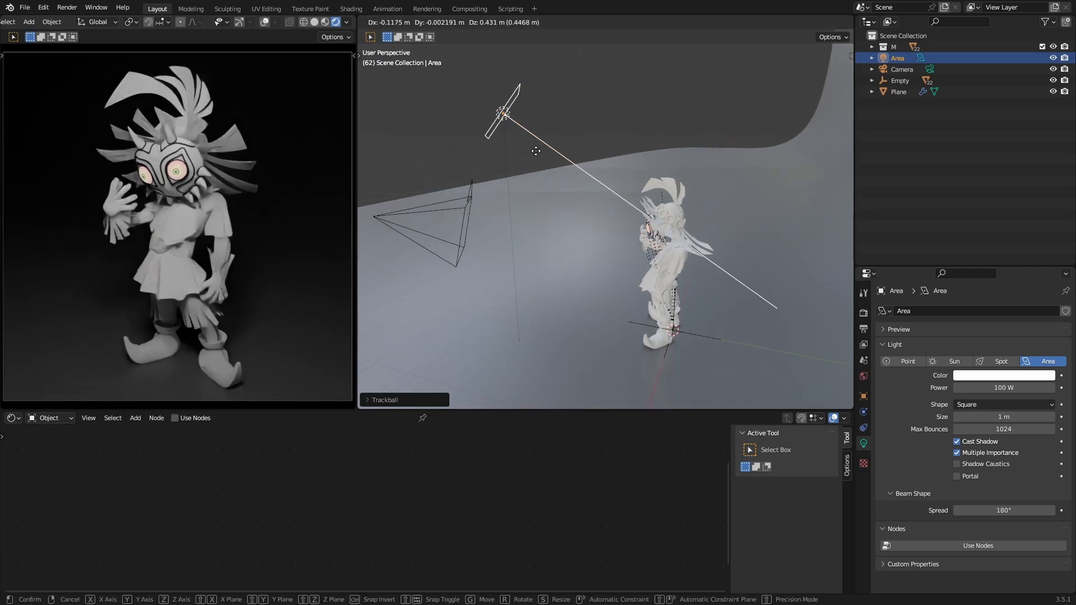
click(535, 154)
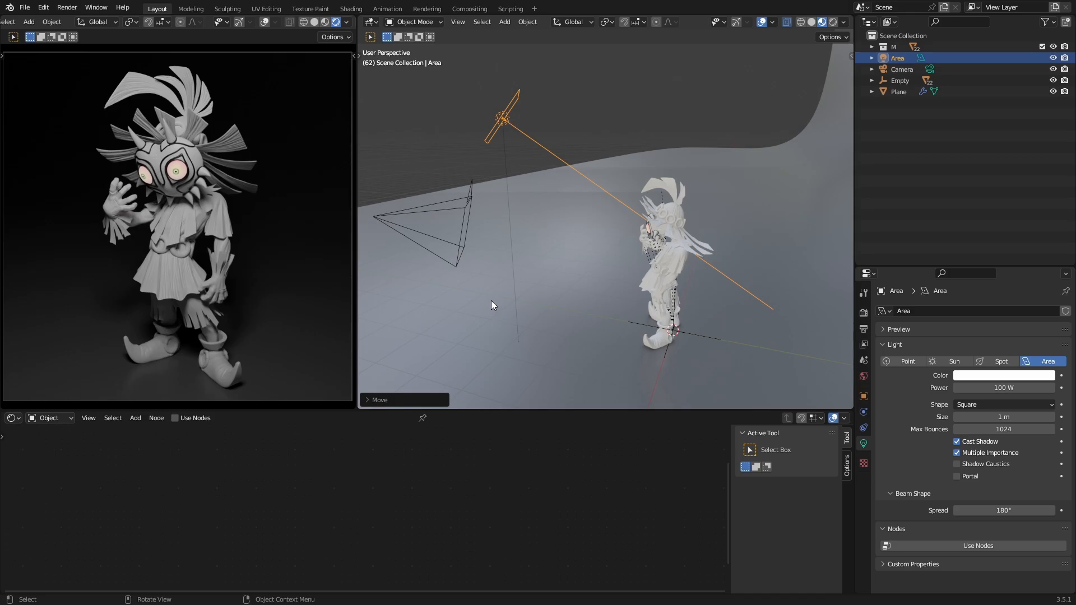
middle_drag(509, 133, 563, 136)
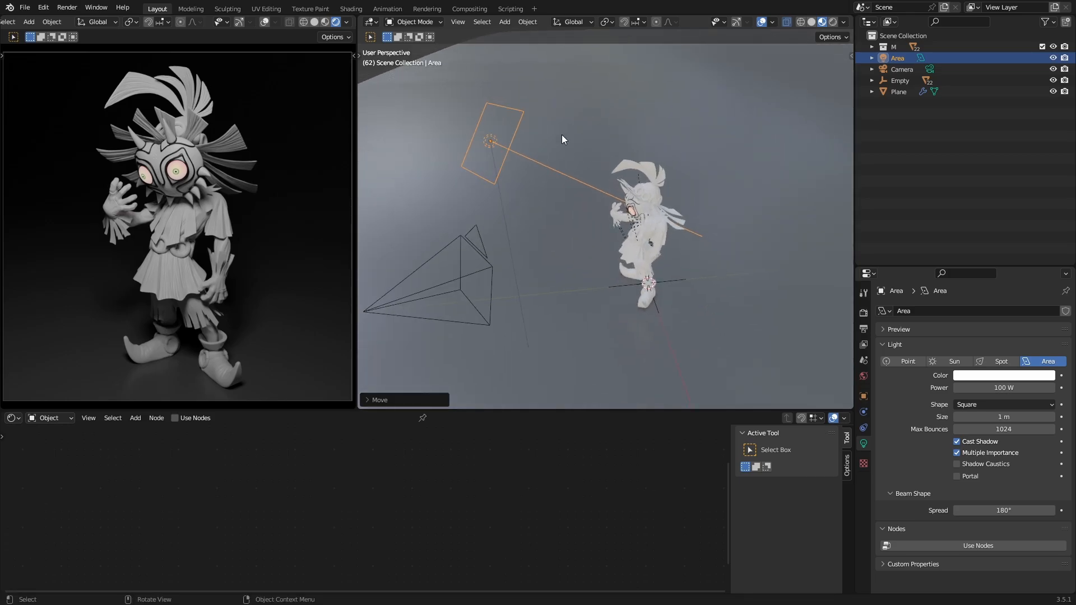
Step: Try shrinking the key light to about a fifth of its size
key(s)
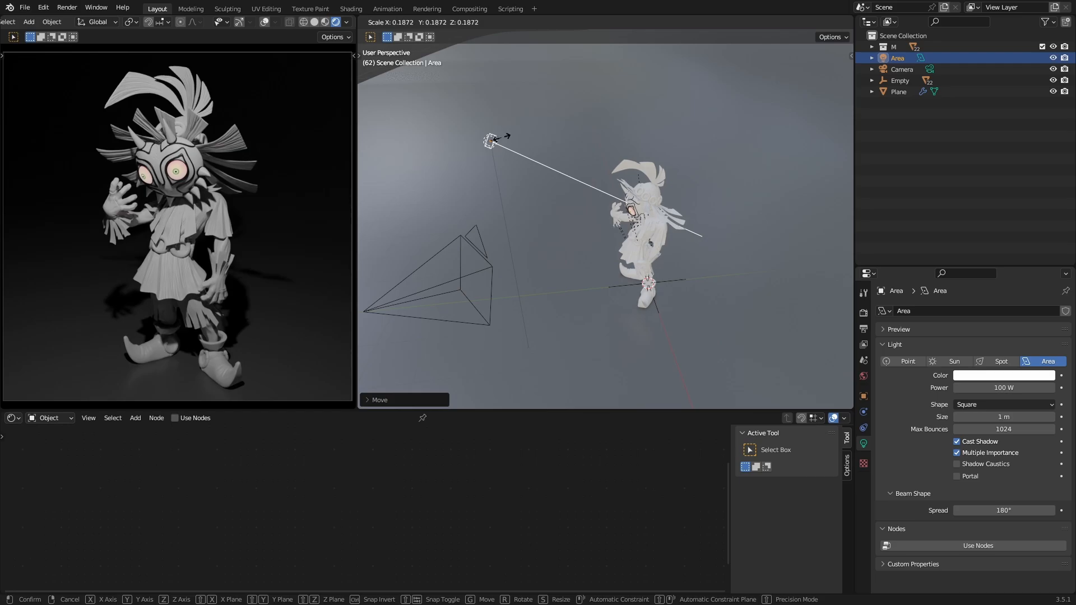
click(502, 151)
mouse_move(500, 146)
middle_down()
mouse_move(526, 154)
mouse_move(504, 152)
middle_up()
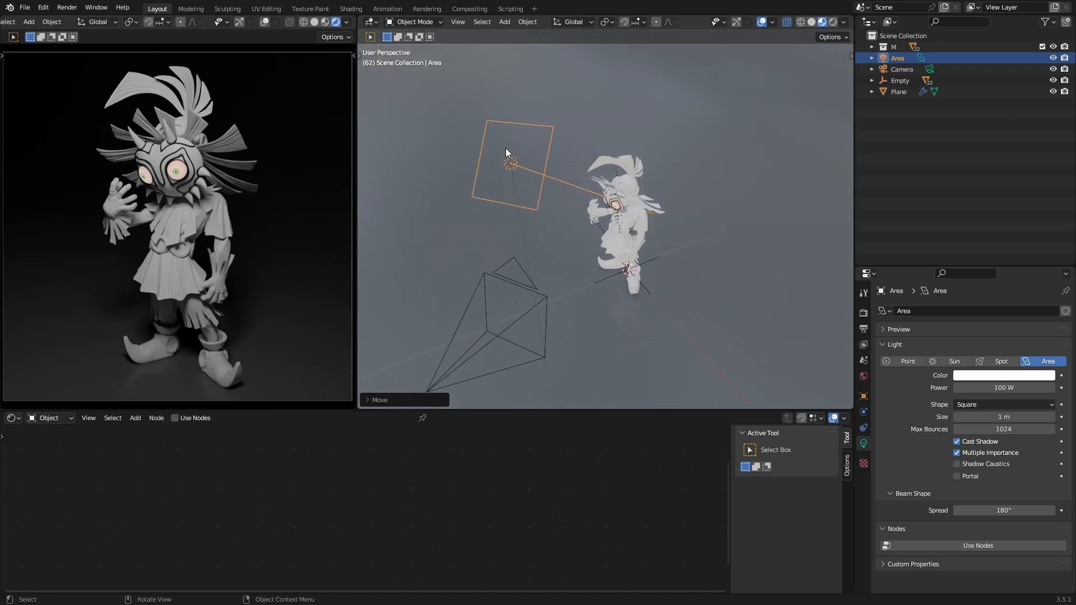
Step: Enlarge the key light so it lights the character from a wider surface
key(s)
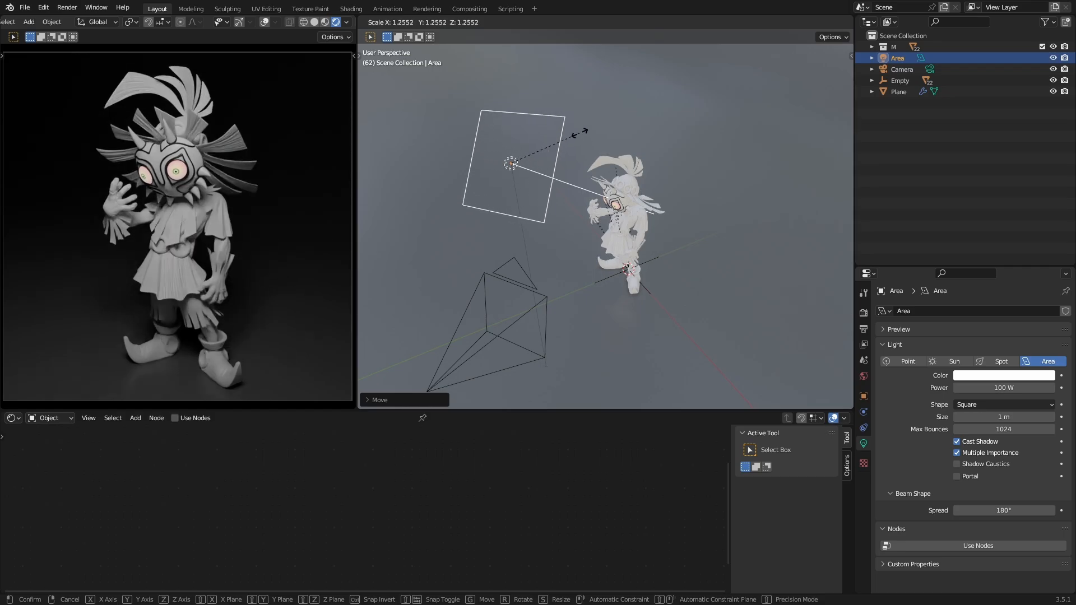
click(620, 119)
middle_drag(620, 120, 580, 166)
Step: Move the enlarged key light up and away from the character, rotate it toward the figure and fine-tune its position
key(g)
click(509, 152)
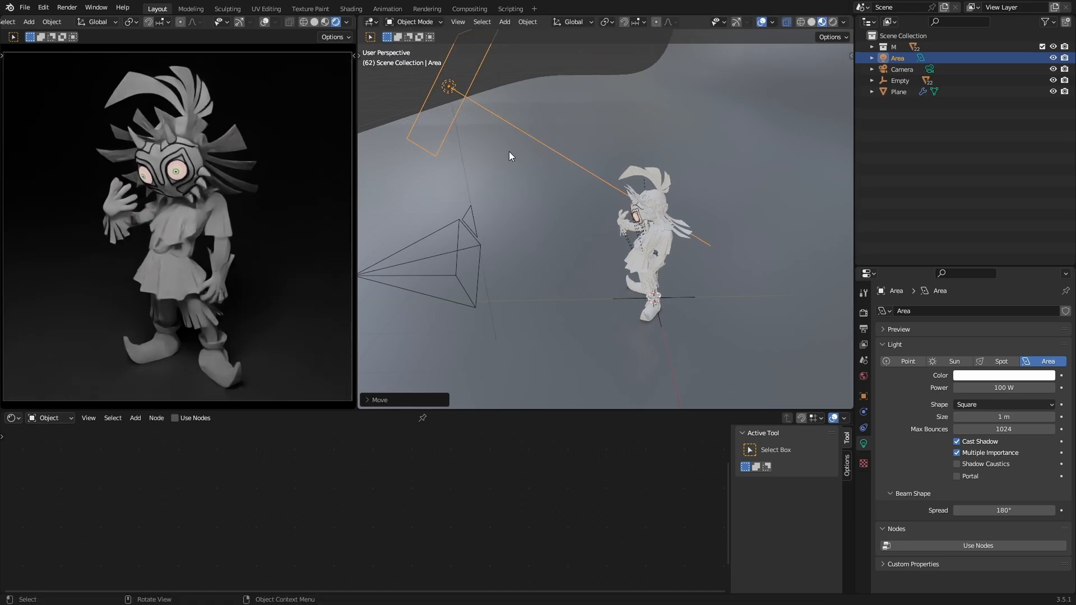
middle_drag(509, 152, 568, 203)
key(r)
key(r)
click(559, 185)
key(g)
click(589, 184)
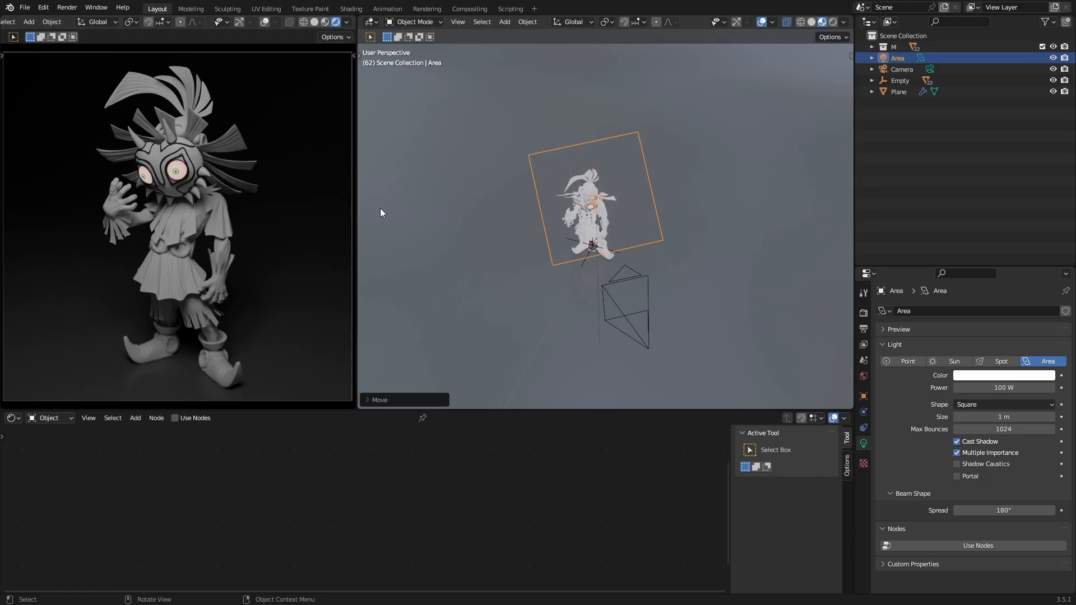
Step: Duplicate the key light and place the copy on the opposite side of the character as a fill light
middle_drag(379, 213, 701, 204)
scroll(701, 201, down, 1)
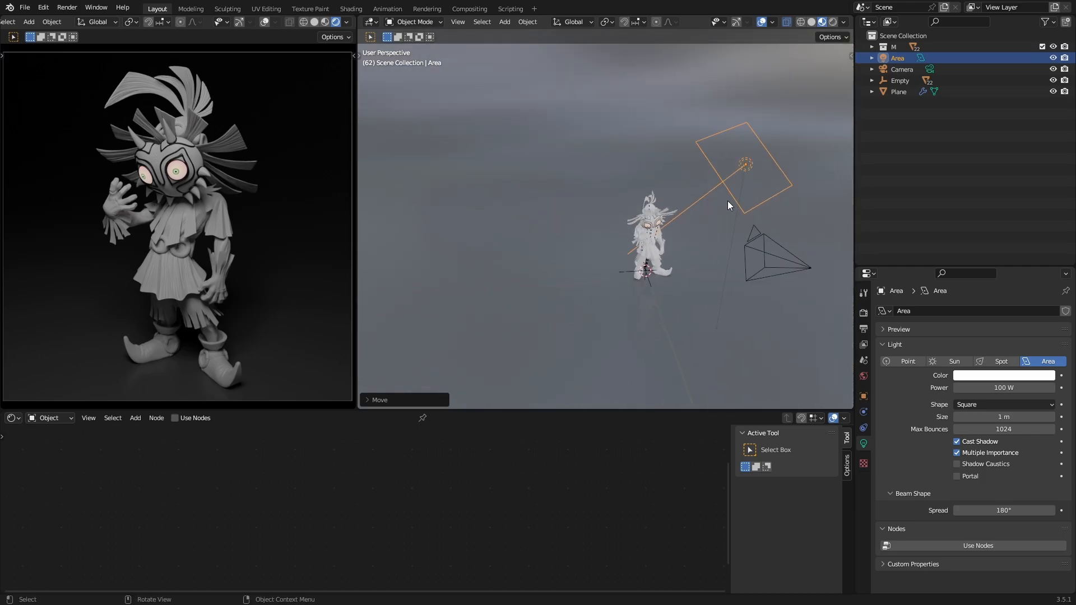
key(shift+d)
click(580, 172)
Step: Rotate the duplicated light toward the character and move it lower and farther out to its side
middle_drag(600, 189, 610, 152)
key(r)
key(r)
click(653, 183)
key(g)
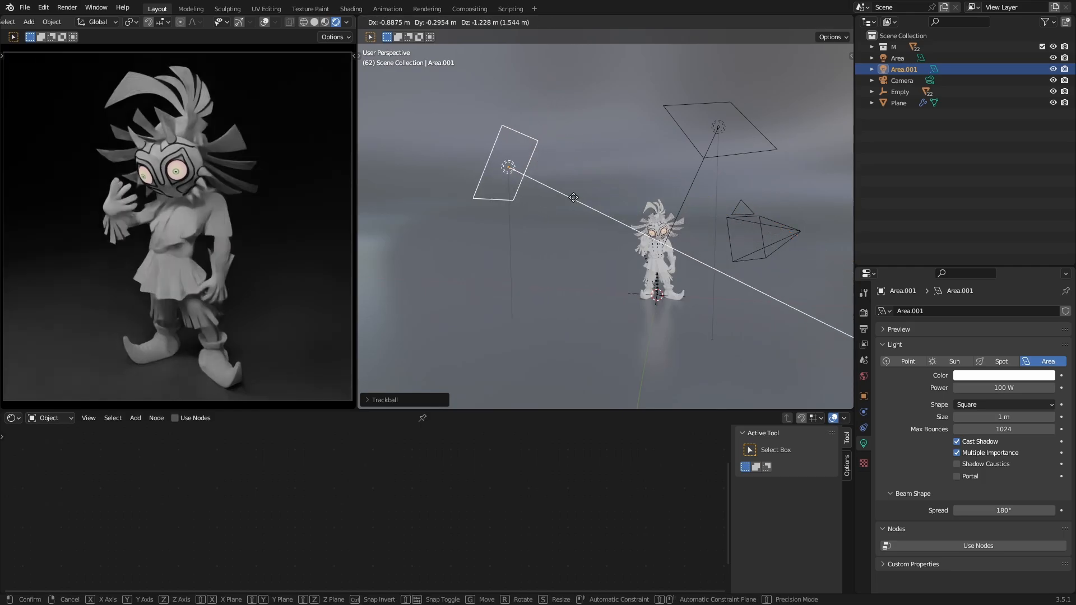
click(558, 203)
Step: Refine the fill light's rotation from above and adjust its distance so it shines across the character
middle_drag(558, 202, 624, 213)
key(r)
key(r)
click(660, 217)
key(g)
click(604, 211)
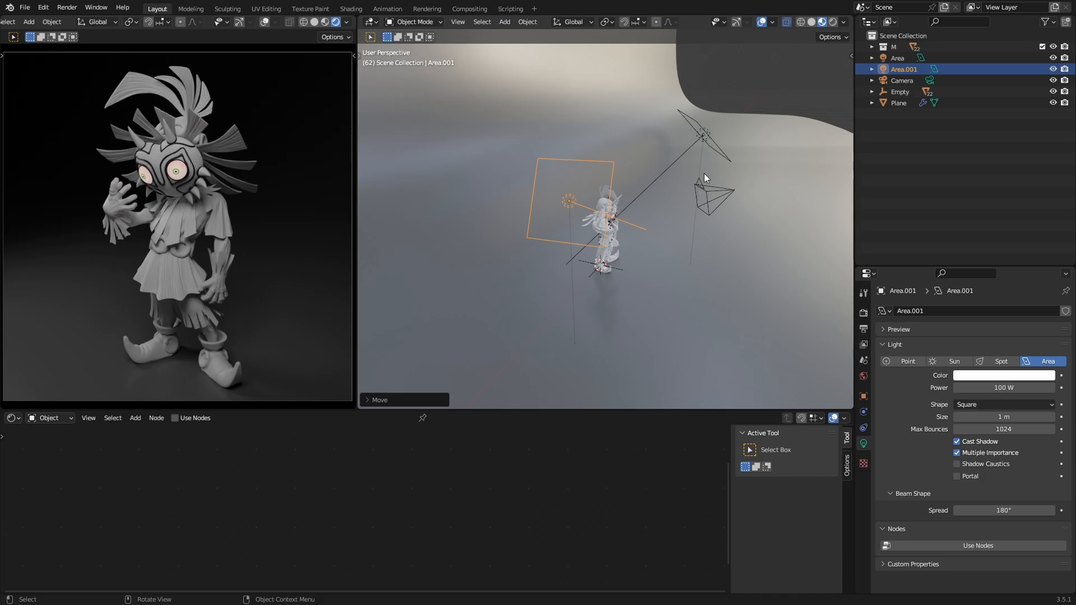
Step: Select the duplicated fill light and tint its color a very pale blue
middle_drag(704, 173, 626, 184)
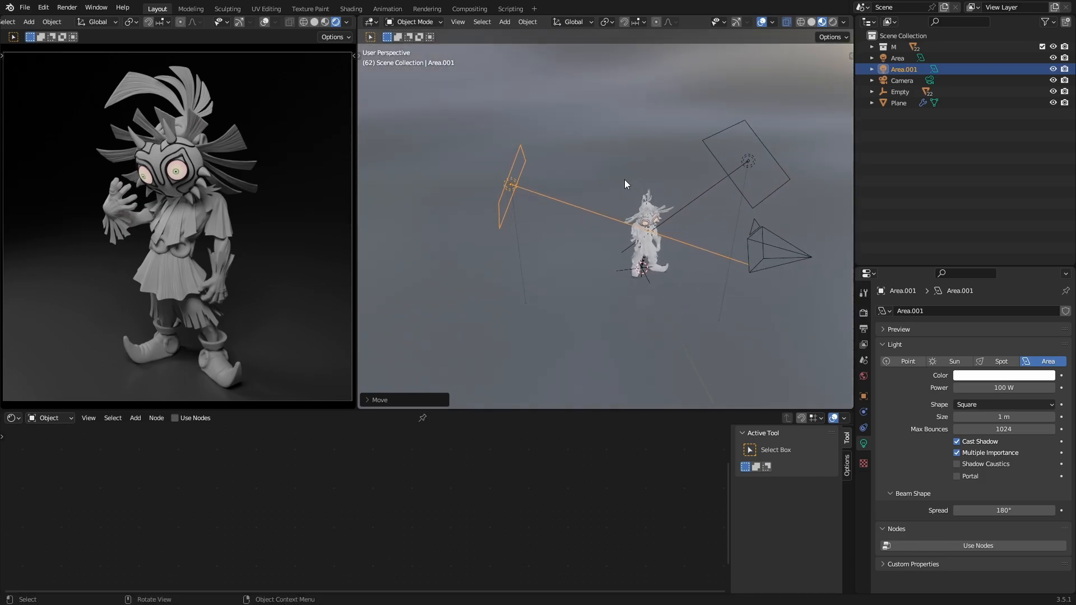
click(749, 161)
click(513, 180)
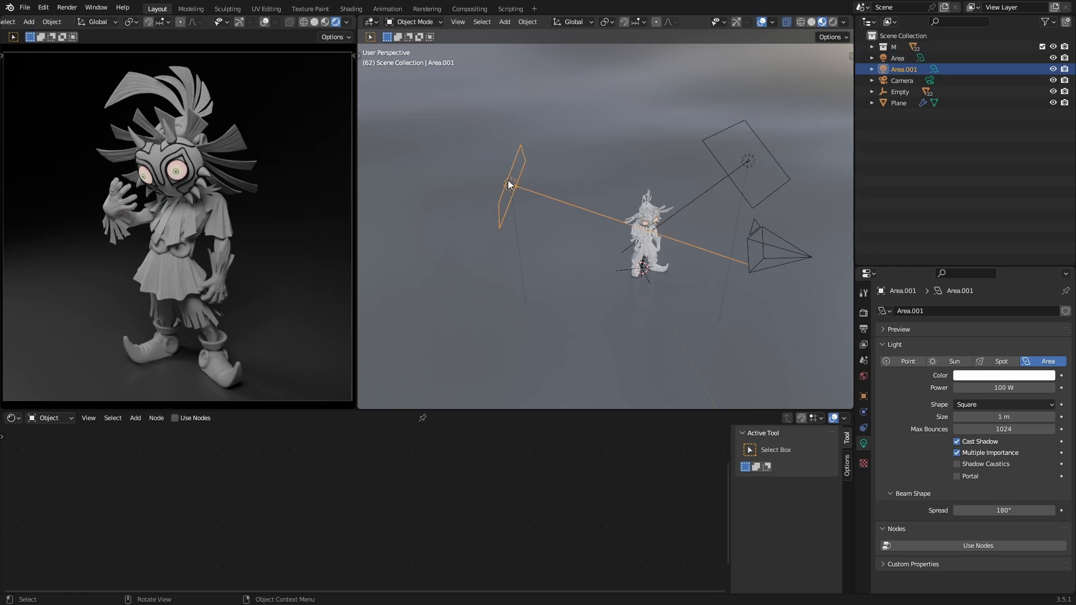
middle_drag(513, 180, 507, 182)
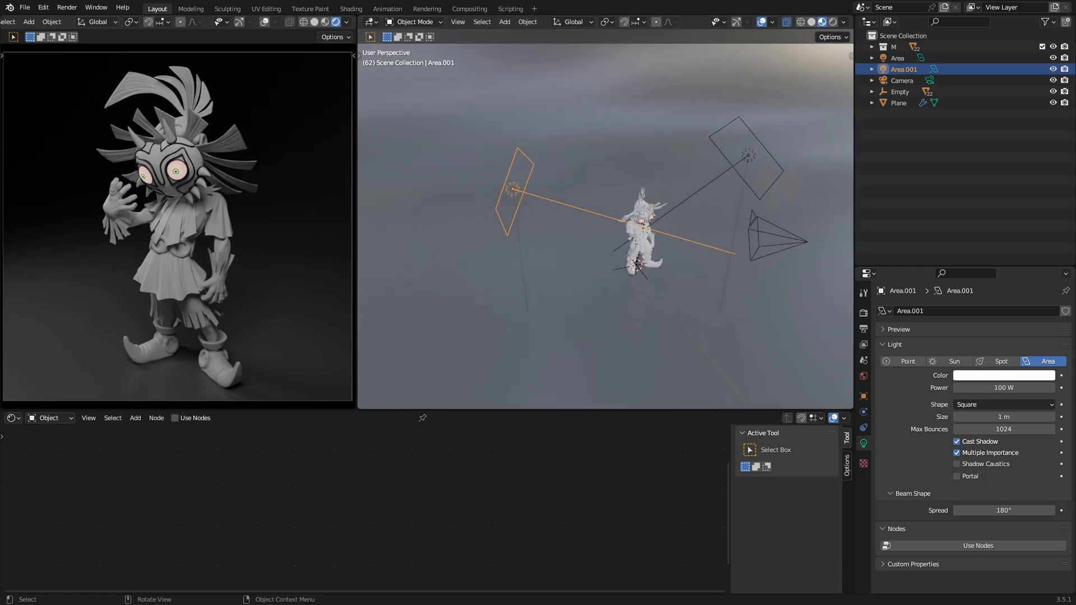
middle_drag(550, 231, 766, 283)
click(994, 377)
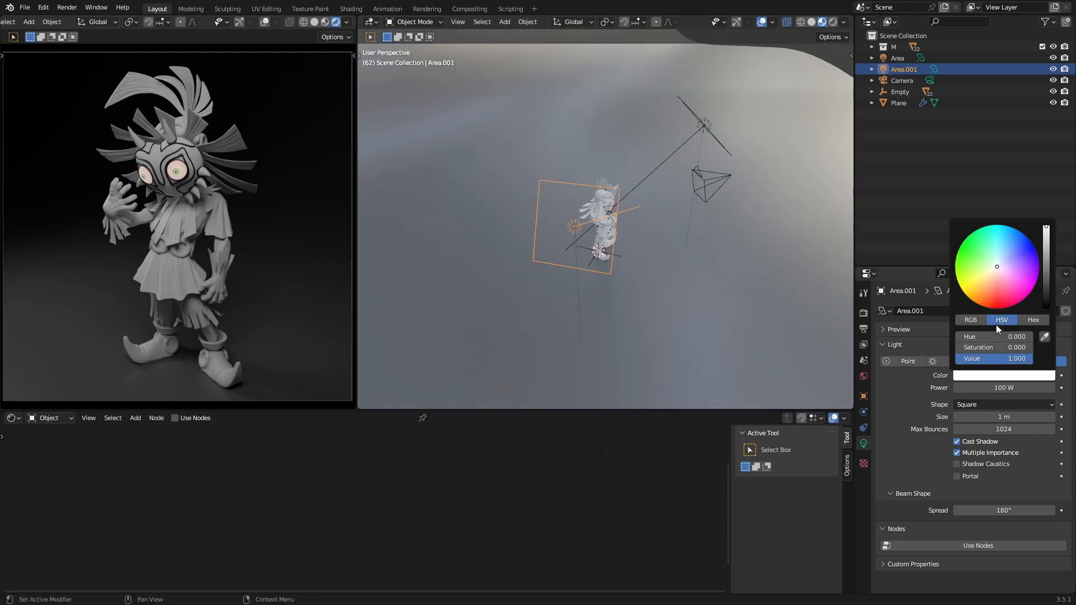
click(997, 263)
drag(996, 263, 997, 263)
Step: Reposition the pale blue fill light beside the character
middle_drag(548, 213, 642, 230)
key(g)
click(539, 209)
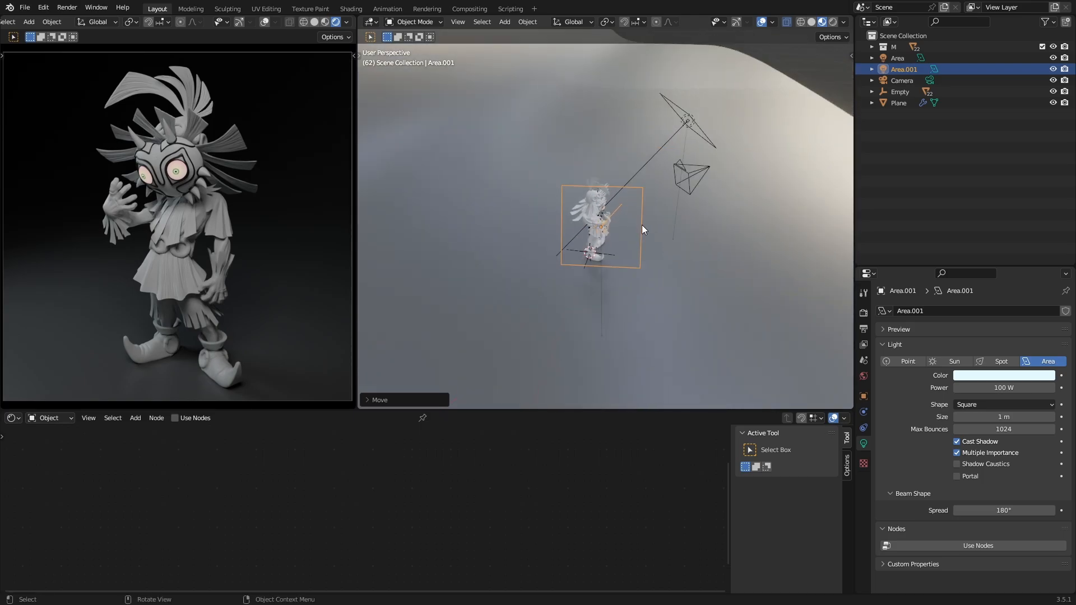
middle_drag(617, 294, 550, 227)
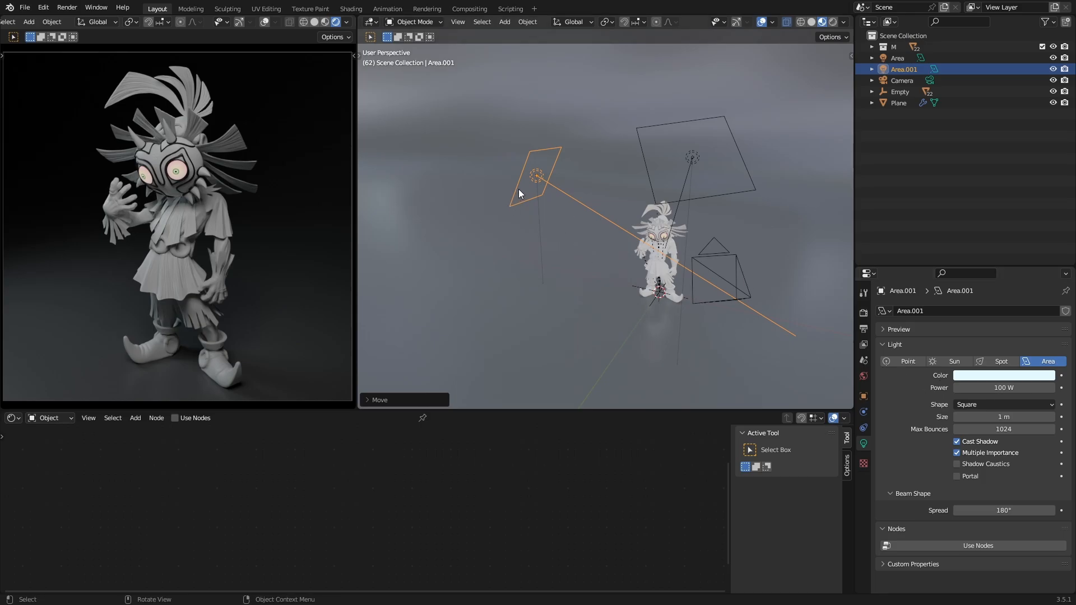
middle_drag(662, 219, 653, 222)
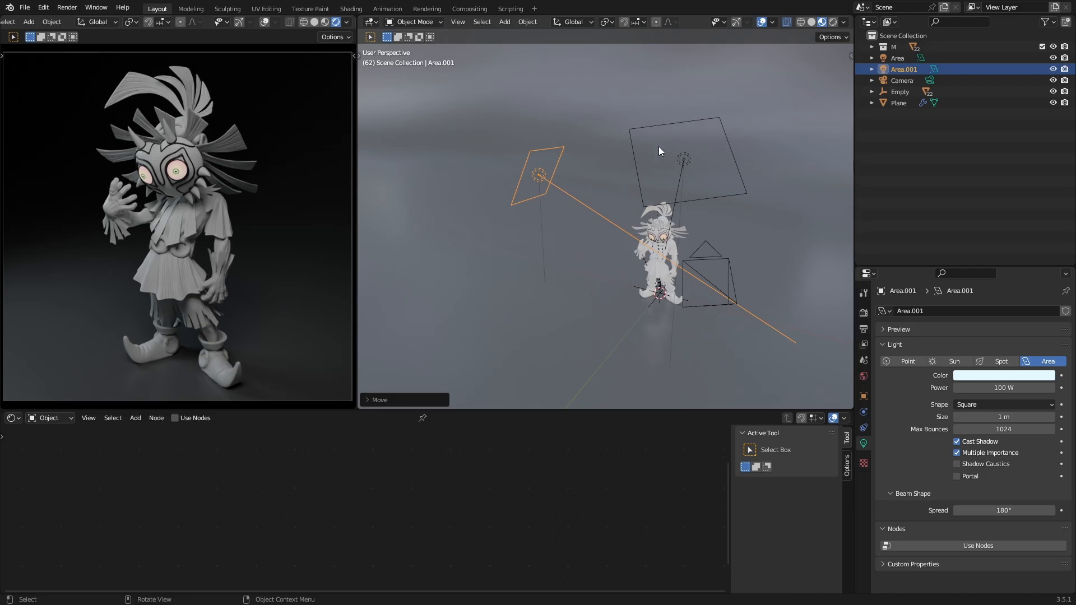
middle_drag(659, 150, 697, 191)
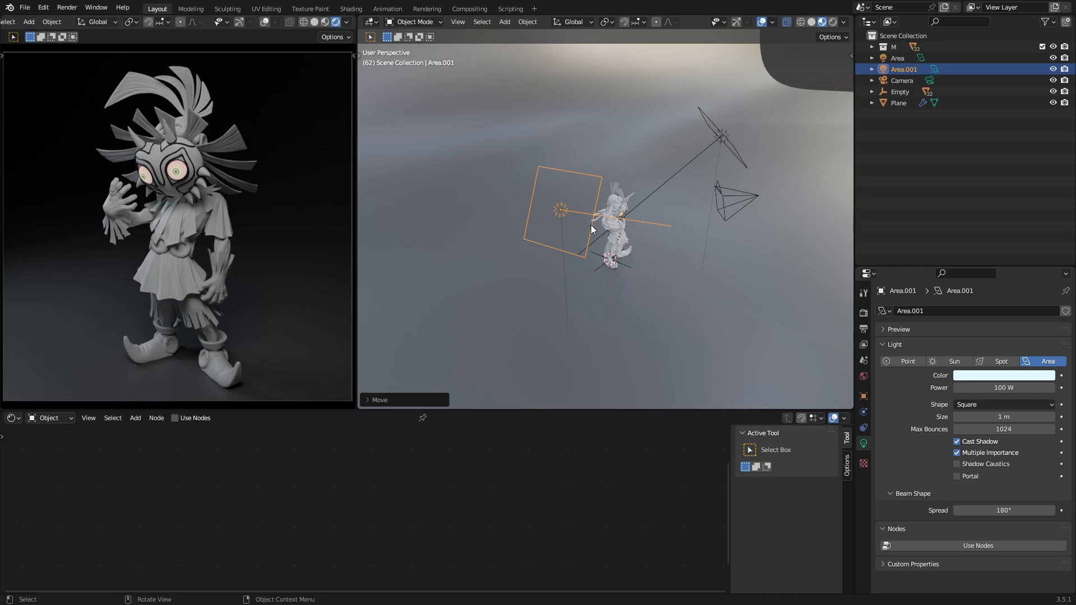
middle_drag(584, 223, 624, 219)
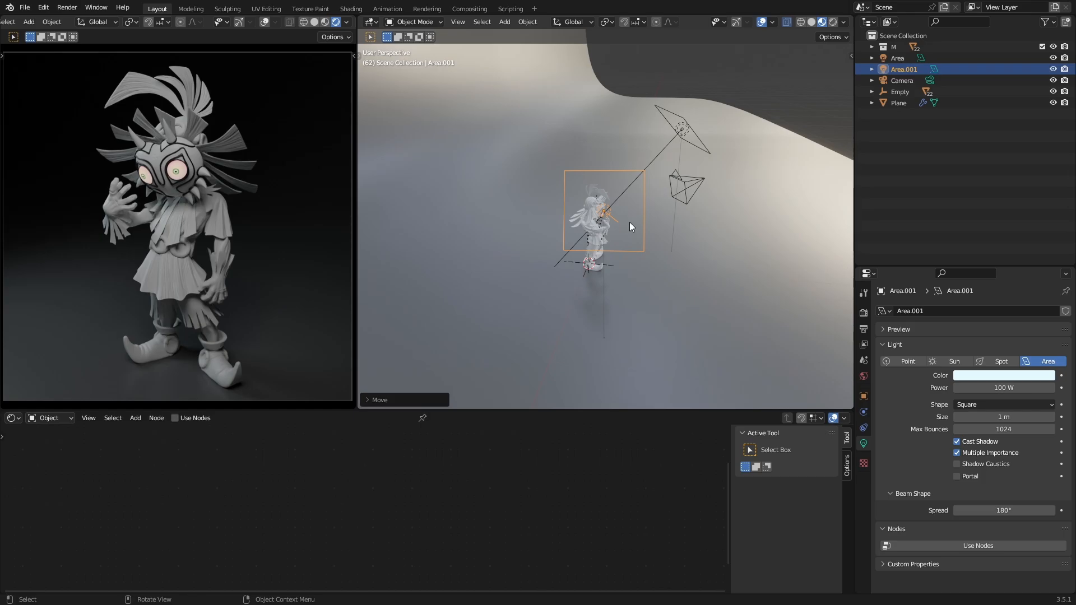
middle_drag(629, 222, 621, 213)
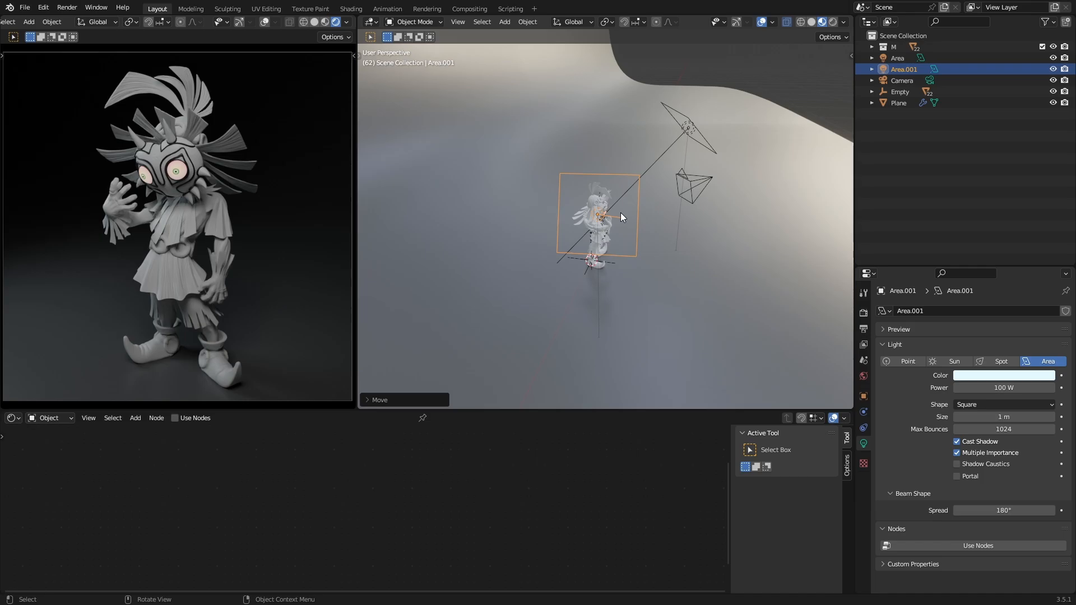
Step: Enlarge the fill light until it is much bigger than the key light
middle_drag(620, 213, 657, 199)
key(s)
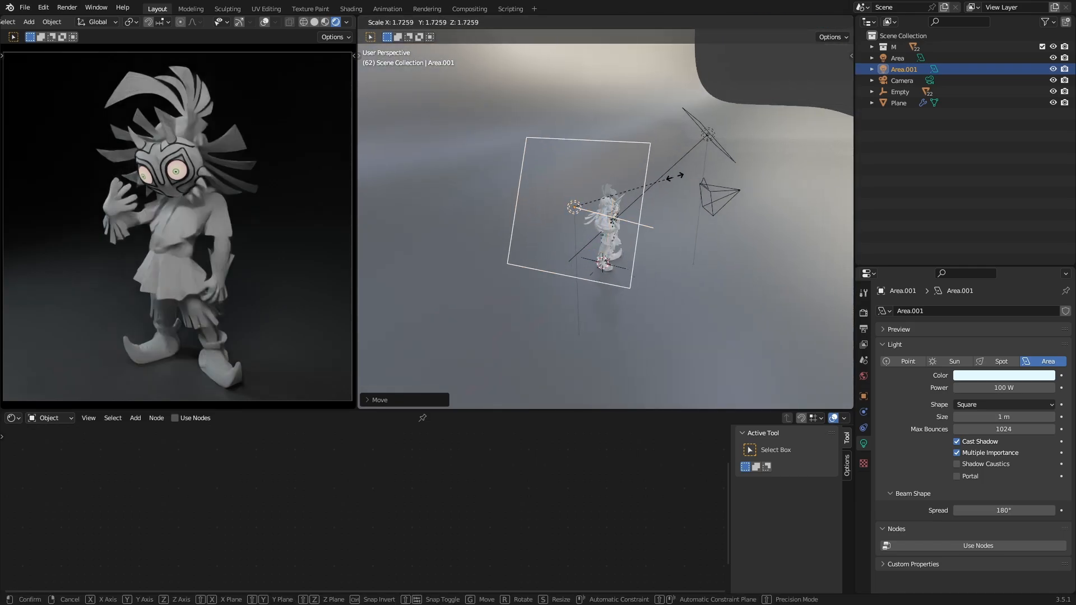
click(728, 166)
Step: Move the enlarged fill light up and farther from the character, and rotate it to aim at the figure
middle_drag(728, 166, 628, 199)
key(g)
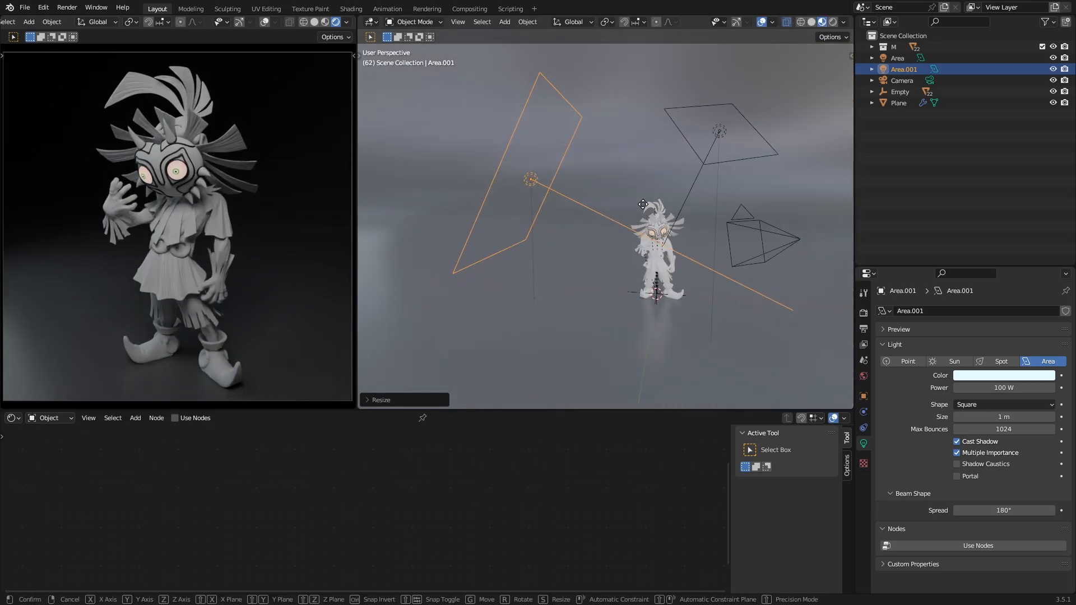
click(545, 164)
middle_drag(544, 163, 639, 203)
key(r)
key(r)
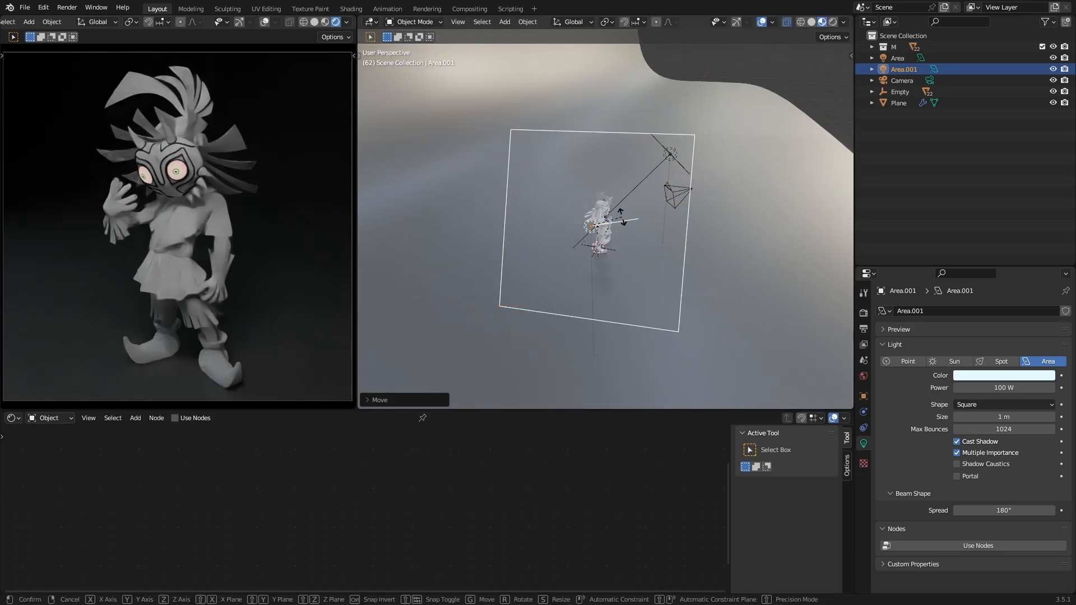
click(634, 214)
Step: Try shrinking the fill light to a tiny source, and undo the resize
key(s)
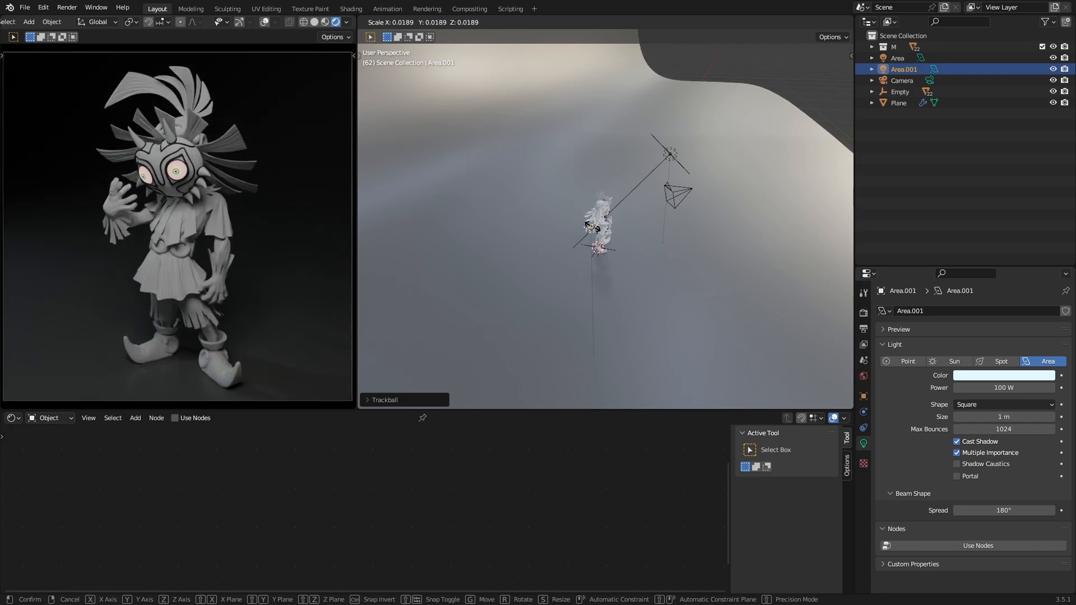
key(Return)
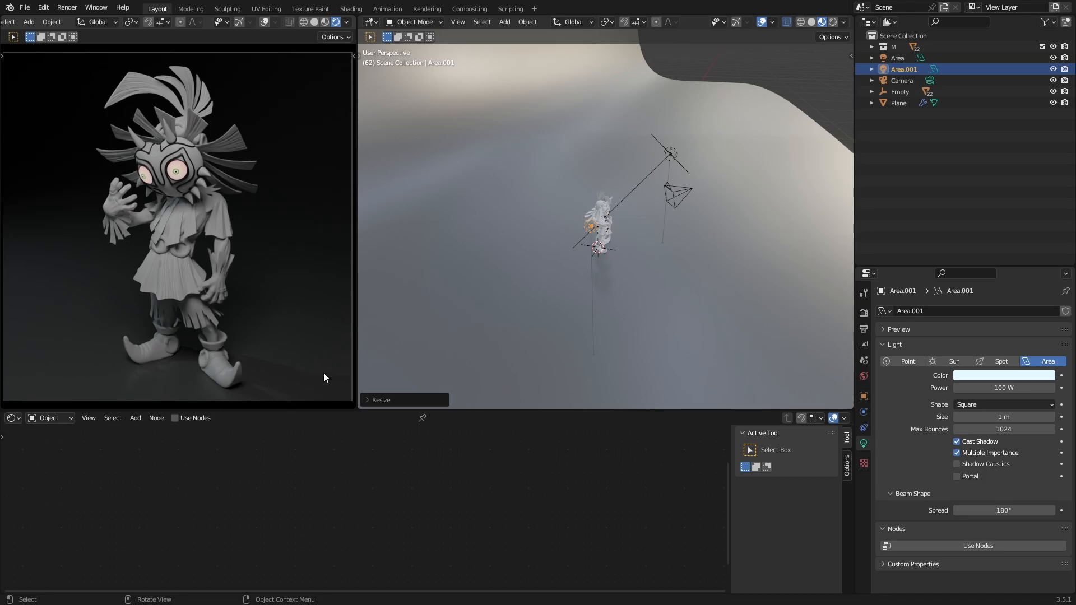
key(ctrl+z)
Step: Set the fill light's power to 500 W
middle_drag(680, 237, 693, 266)
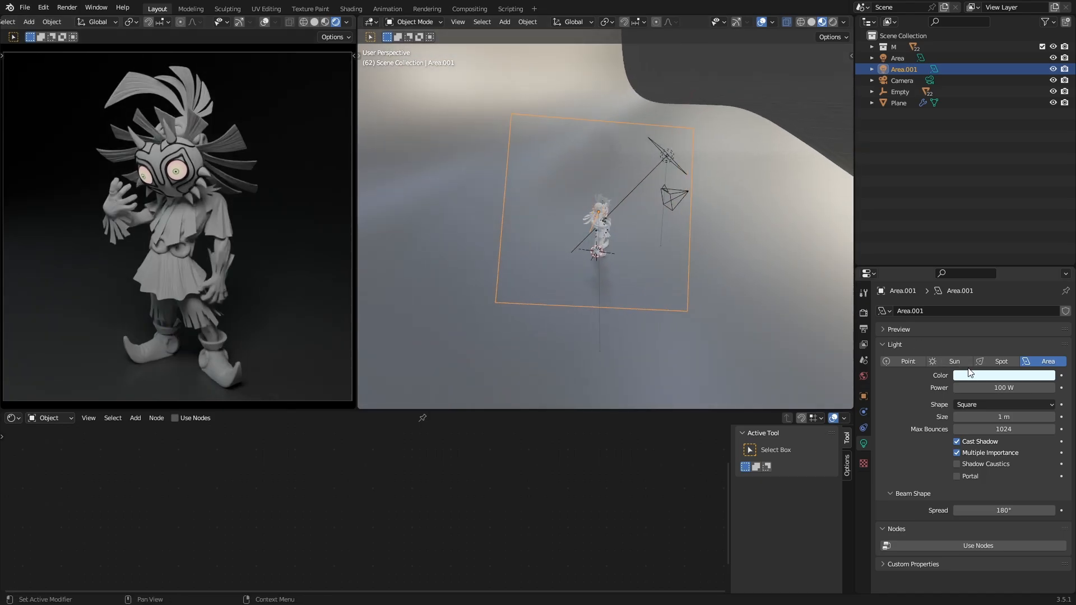
click(1015, 387)
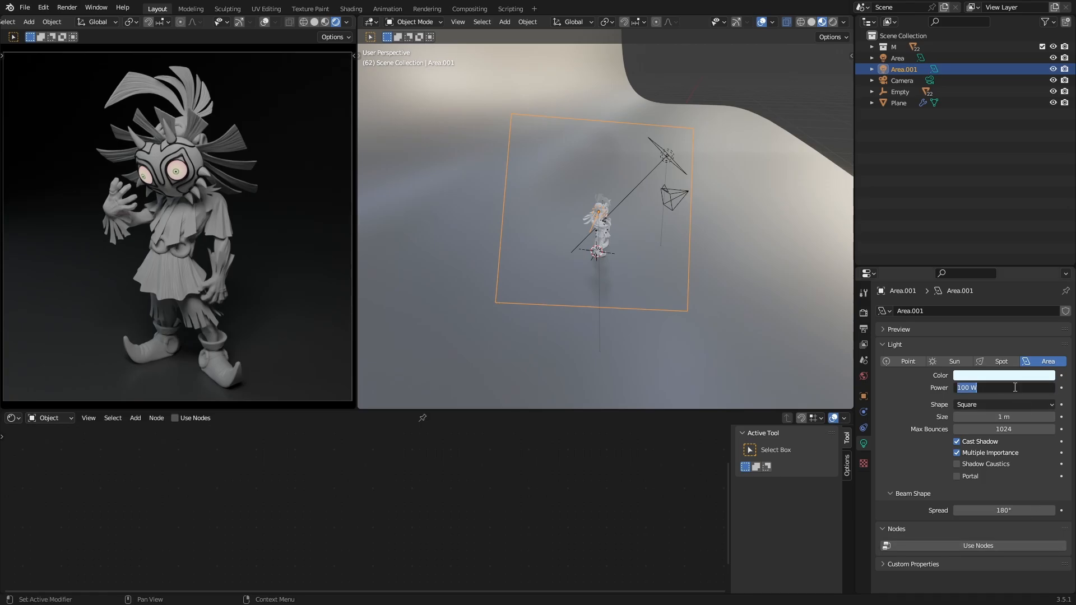
text(500)
key(Return)
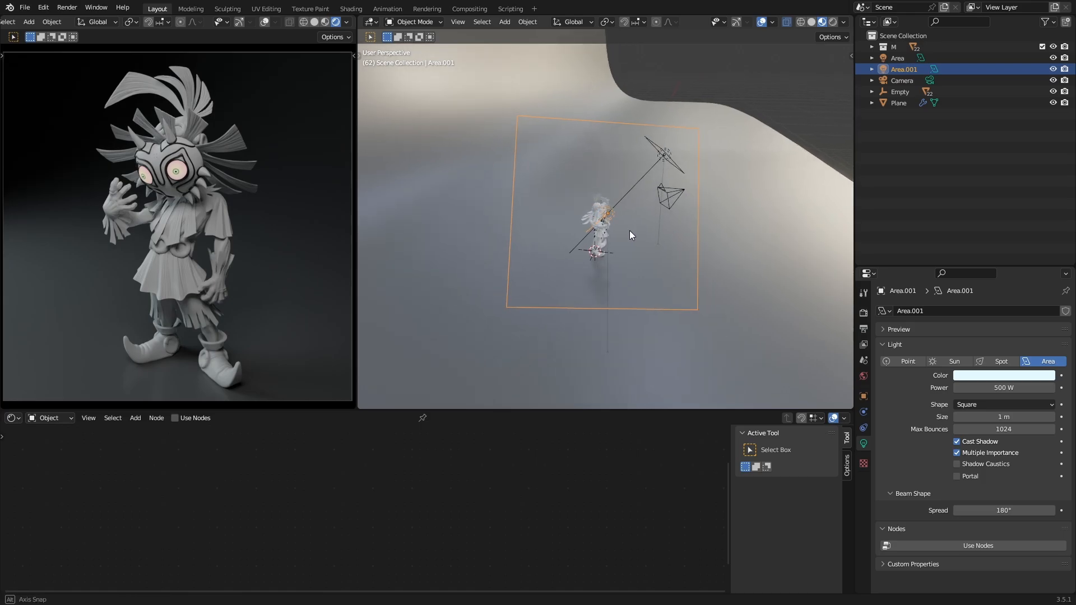
Step: Move the fill light higher and considerably farther out to the character's side
middle_drag(630, 230, 508, 199)
key(g)
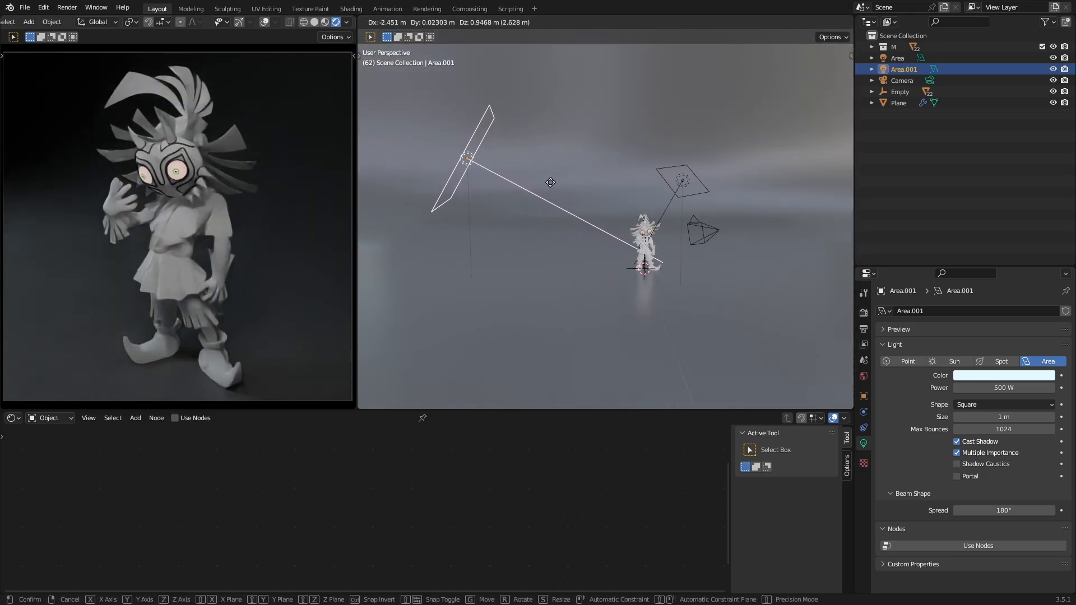
click(519, 184)
Step: Raise the fill light slightly and nudge it toward the camera, about 0.6 m in total
middle_drag(519, 184, 605, 215)
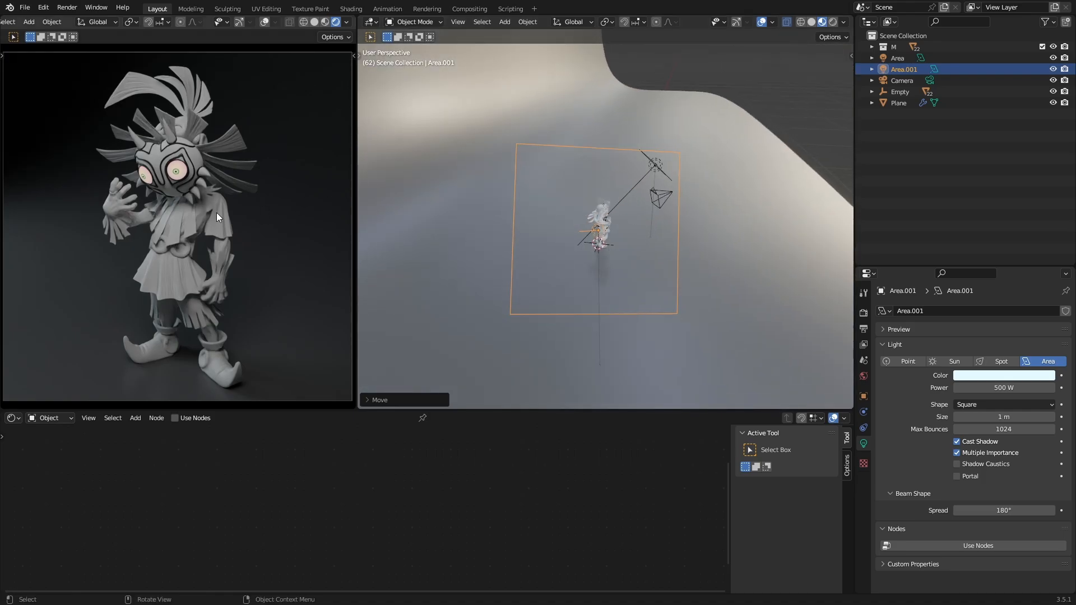
scroll(142, 178, up, 5)
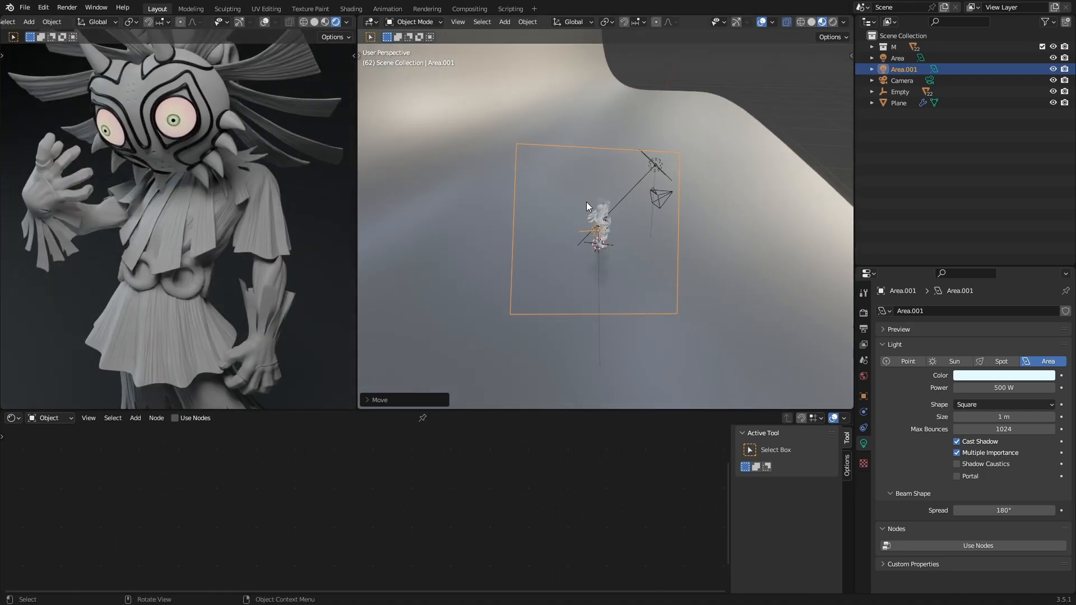
key(g)
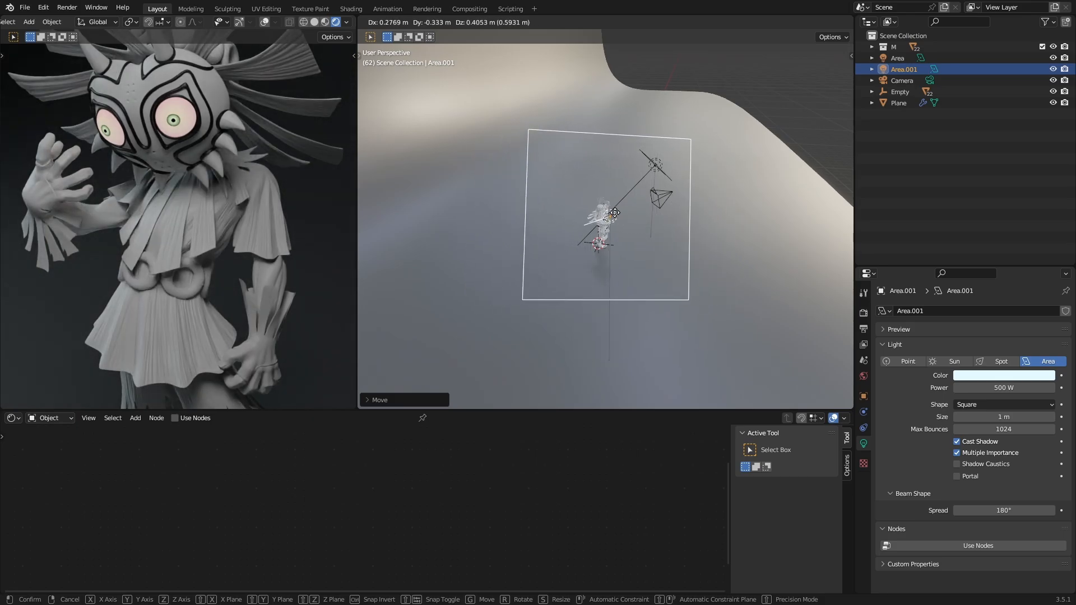
click(615, 213)
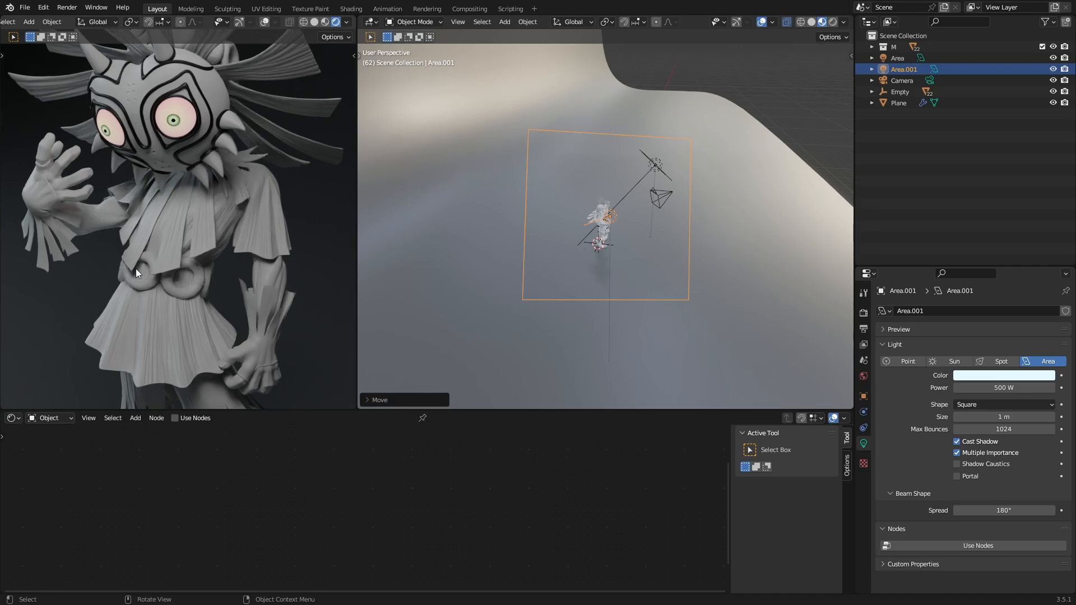
scroll(133, 307, down, 6)
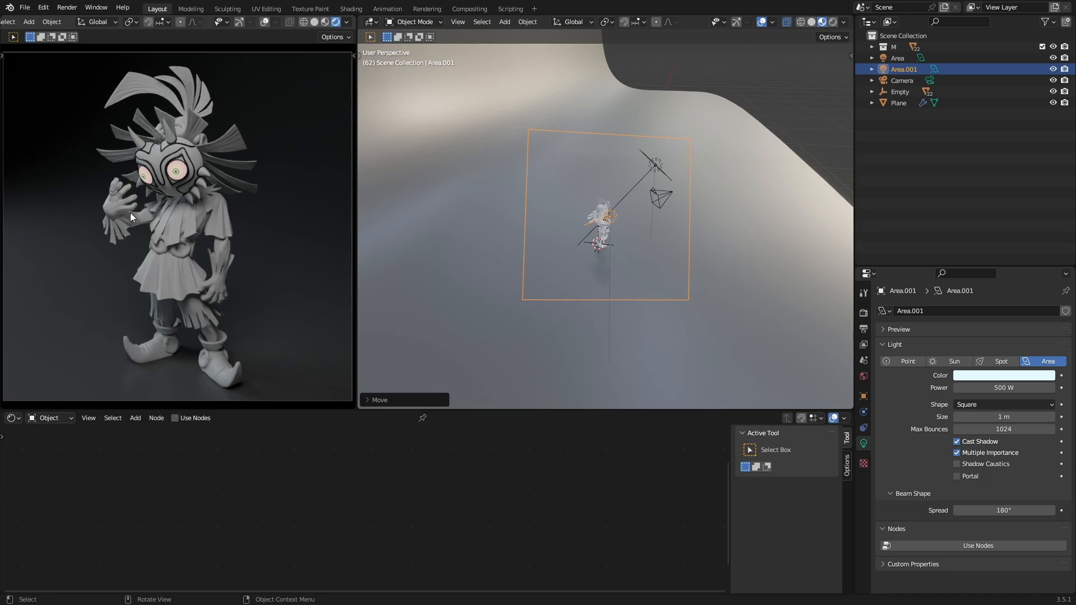
Step: Duplicate the fill light as a rim light, place the copy above the character, and rotate it to face the opposite way
middle_drag(616, 202, 593, 228)
key(shift+d)
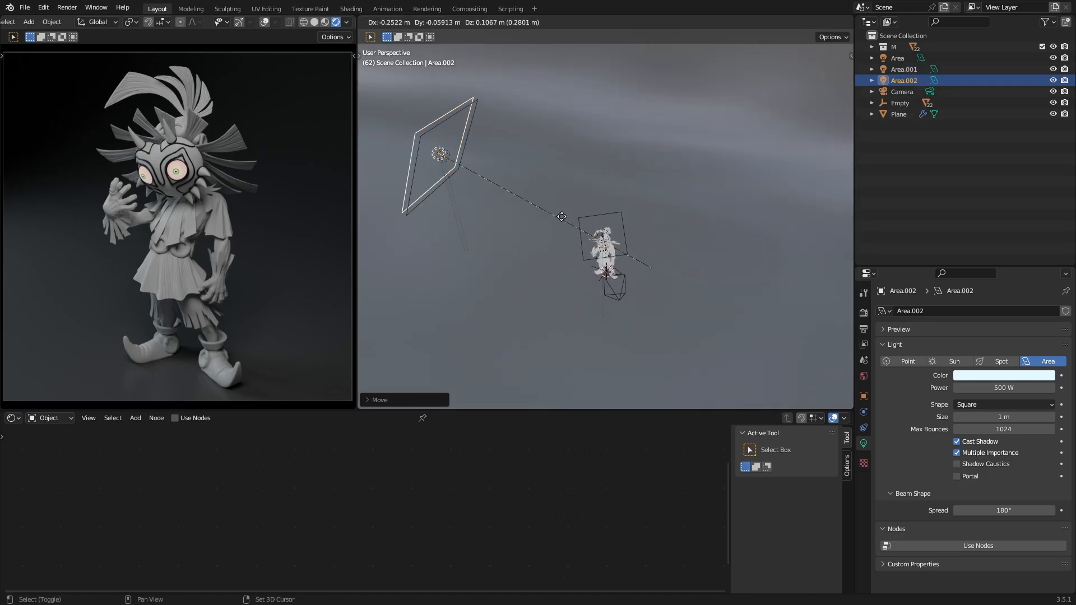
click(718, 189)
key(r)
key(r)
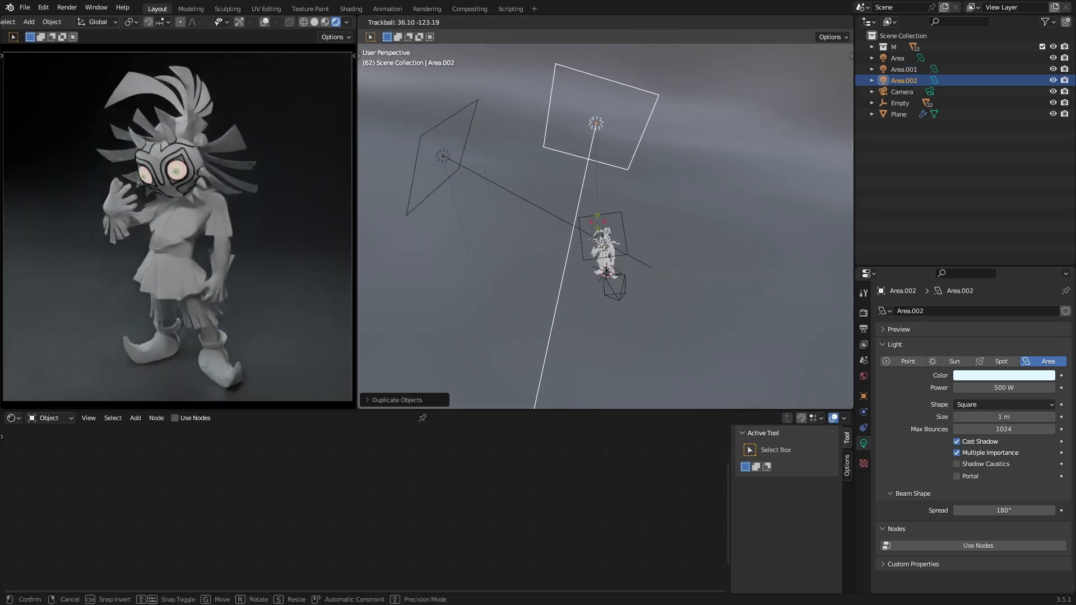
click(630, 218)
Step: Reposition the duplicated light behind the character and rotate it to aim at the figure's back
middle_drag(633, 217, 699, 239)
key(g)
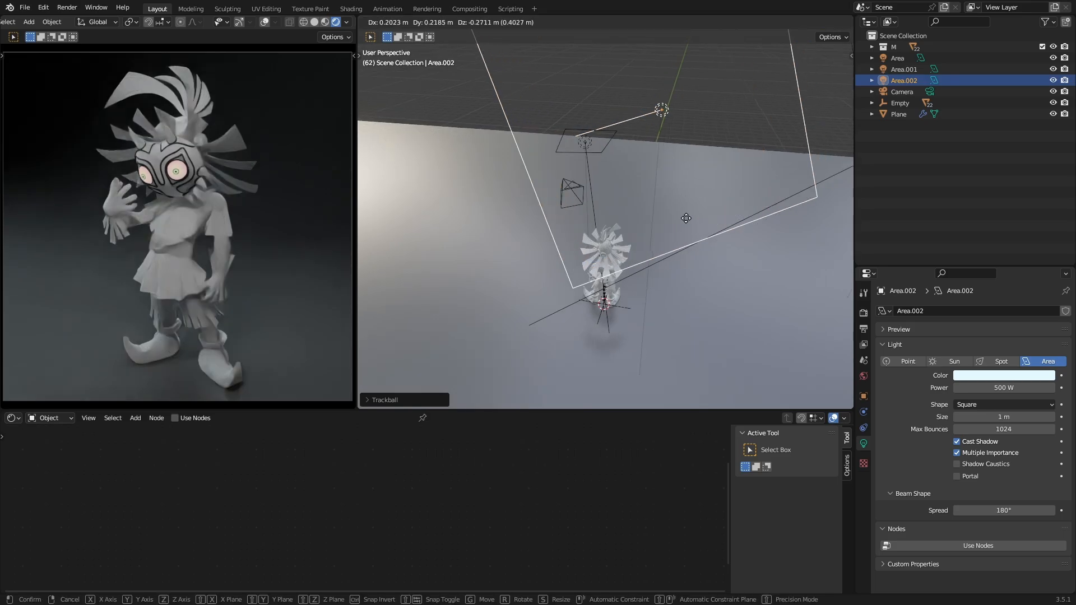
click(651, 329)
key(r)
key(r)
click(658, 287)
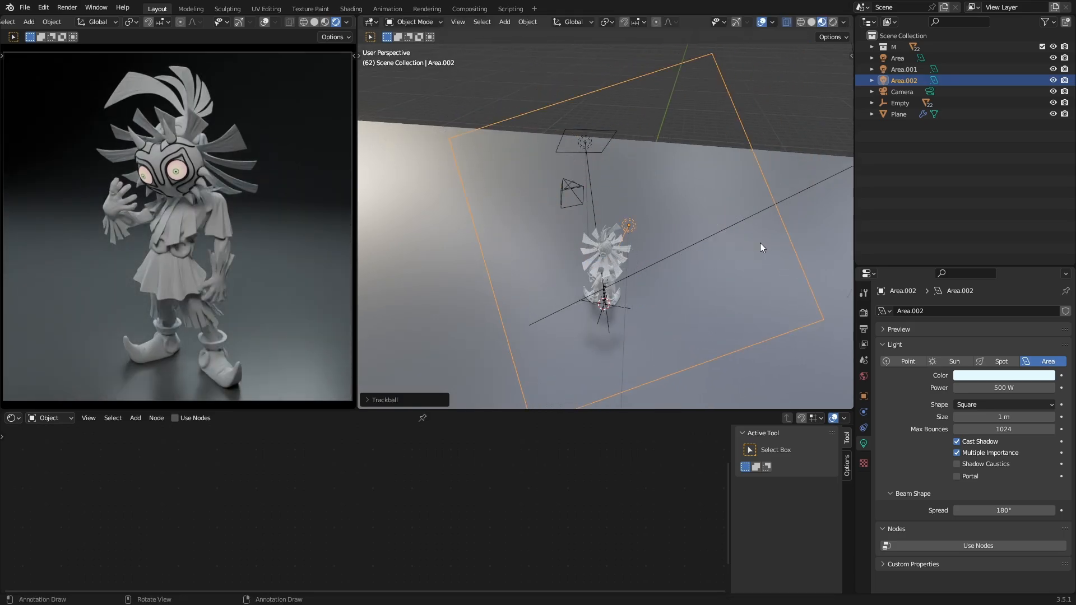
Step: Scale the rim light to about 0.69 and tint it pale warm pink with hue 0.043 and saturation 0.288
middle_drag(659, 258, 628, 197)
key(s)
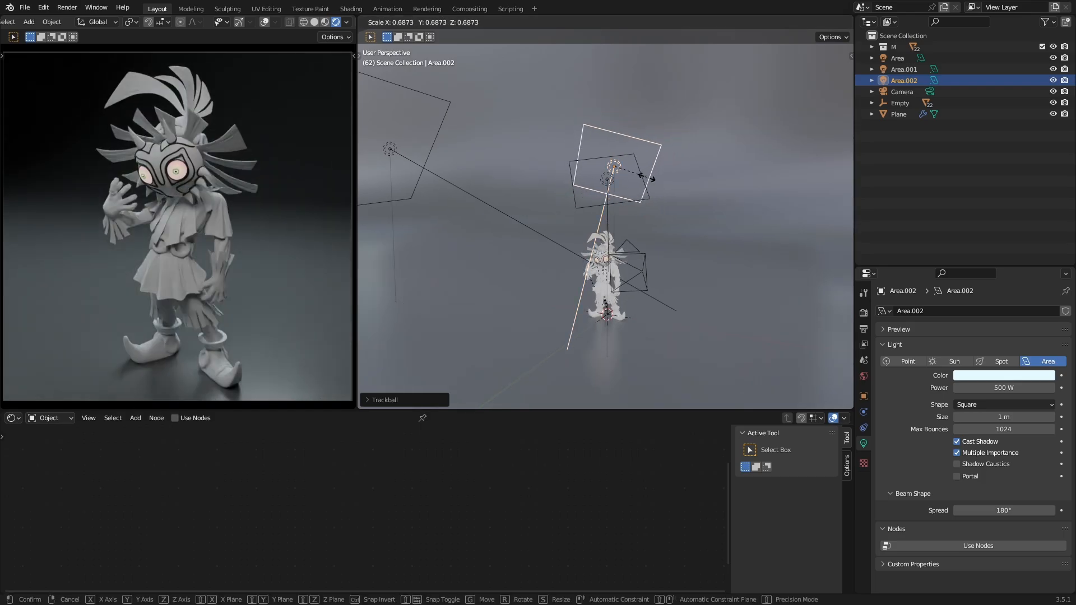
click(650, 178)
middle_drag(656, 181, 567, 212)
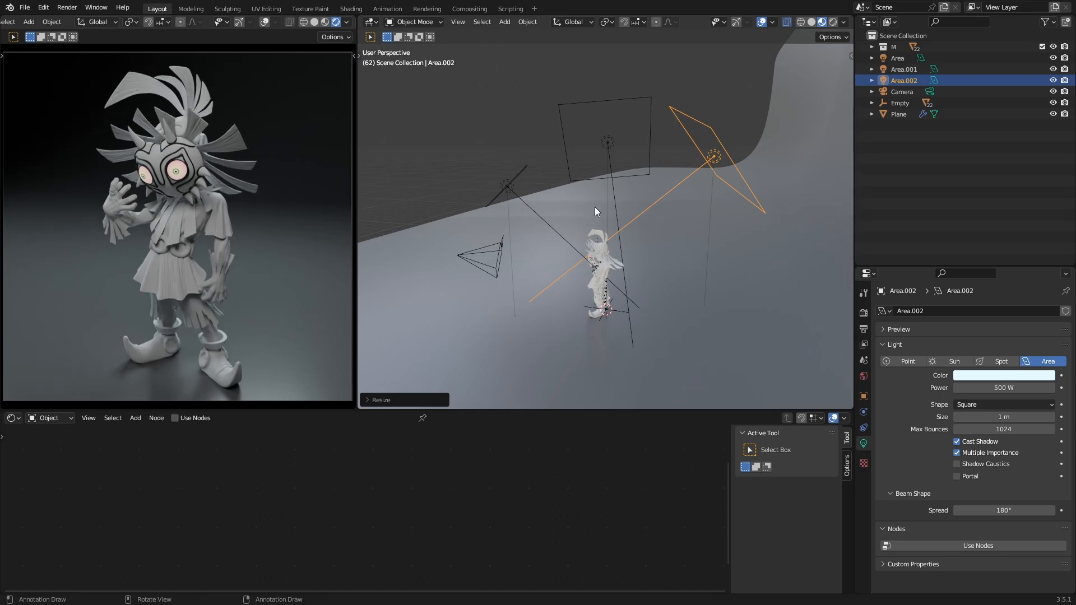
click(985, 376)
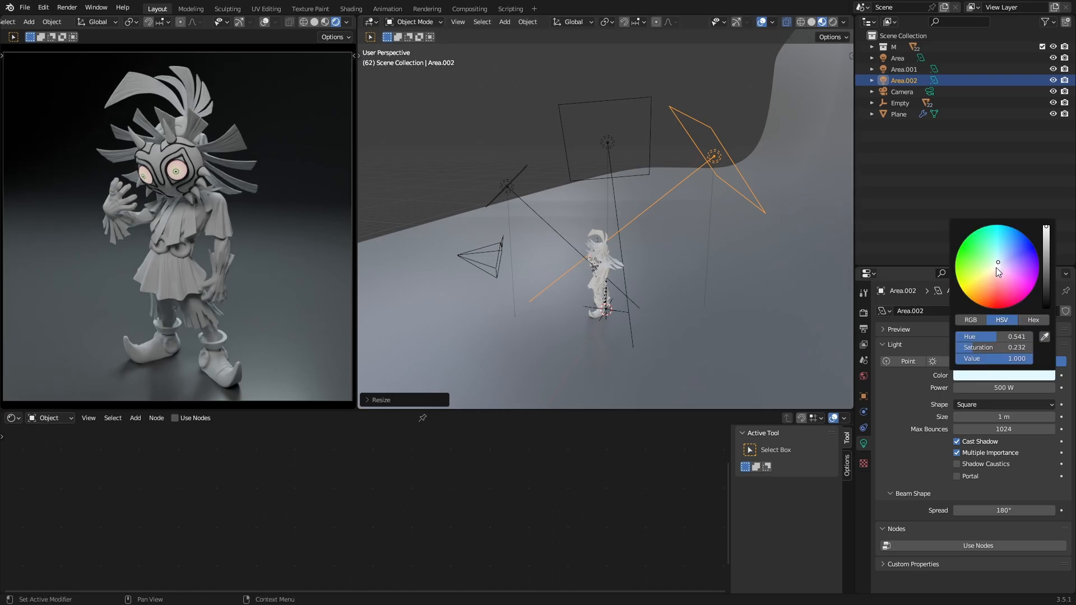
drag(997, 267, 993, 272)
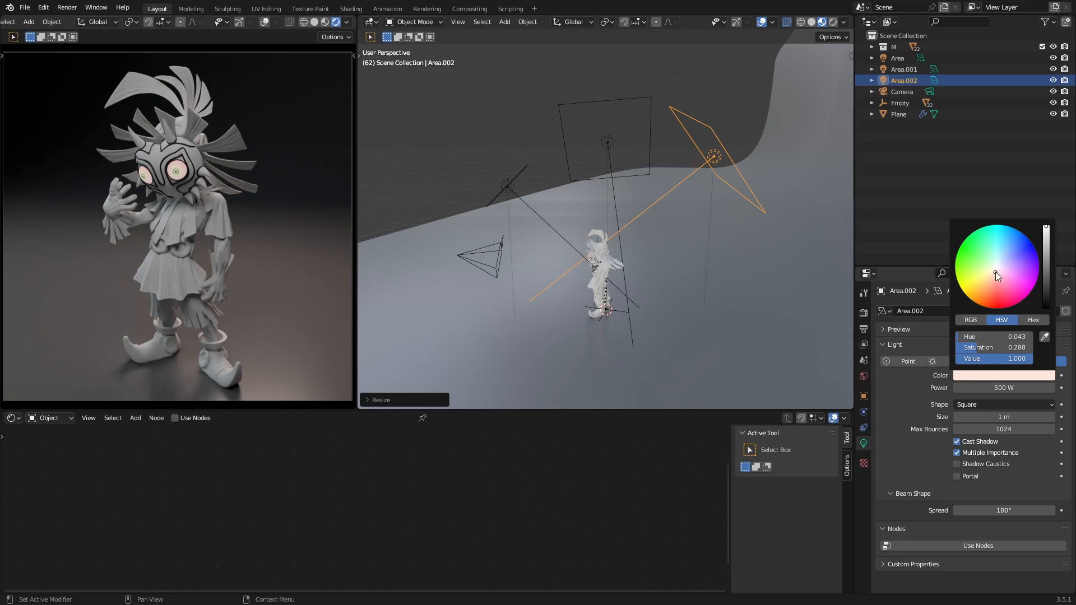
Step: Resize the rim light and refine its rotation so it points down at the character from behind
middle_drag(573, 112, 619, 210)
key(s)
click(661, 173)
key(r)
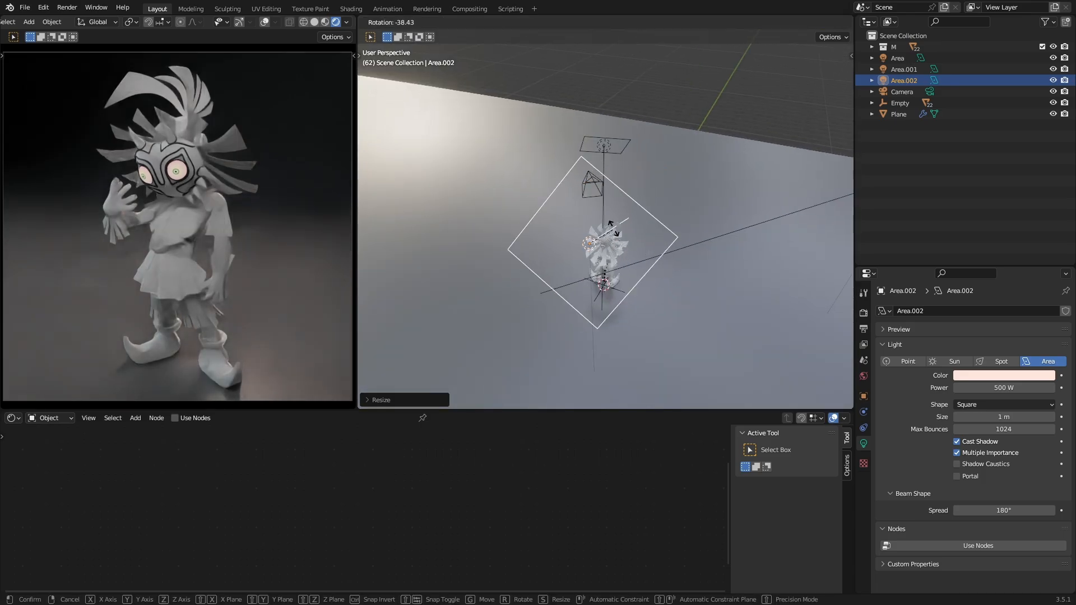
click(609, 230)
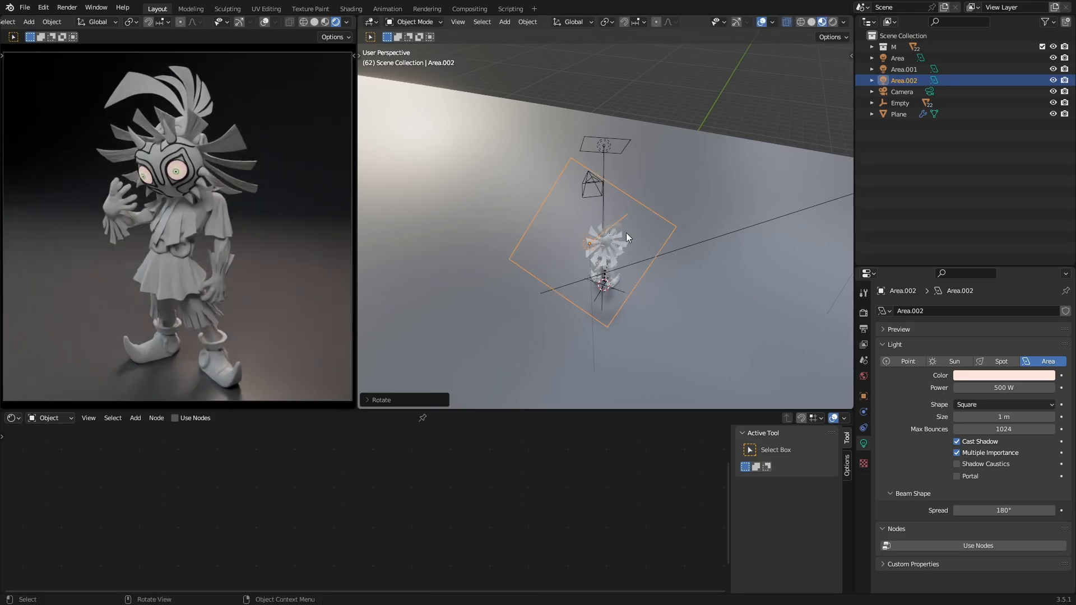
key(r)
key(r)
click(627, 232)
Step: Move the rim light about 1.2 m, mostly upward, so it sits higher above and behind the character
key(g)
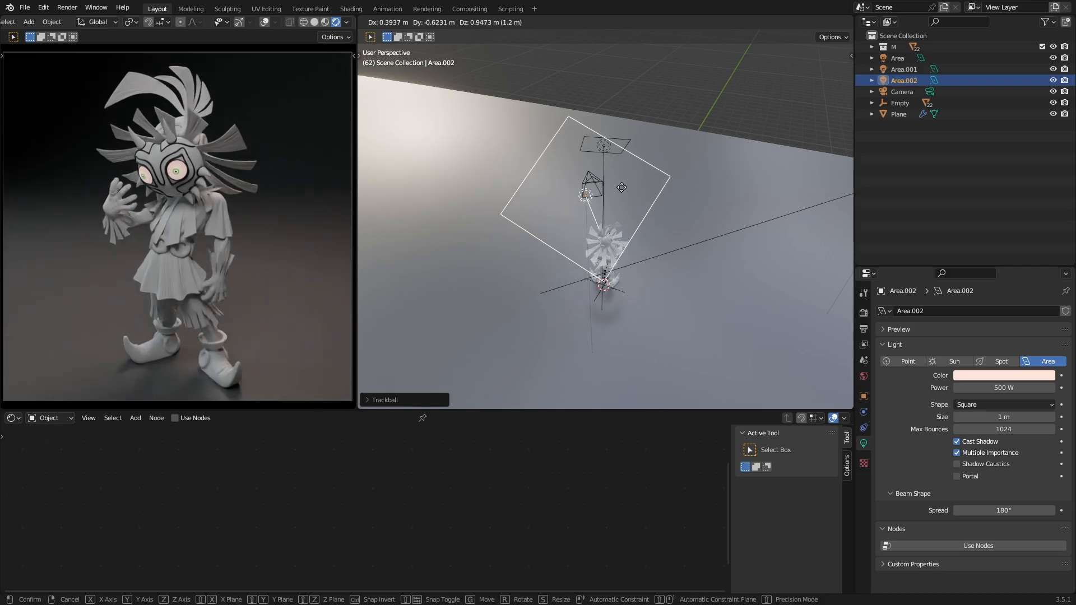
click(621, 187)
middle_drag(621, 188, 719, 180)
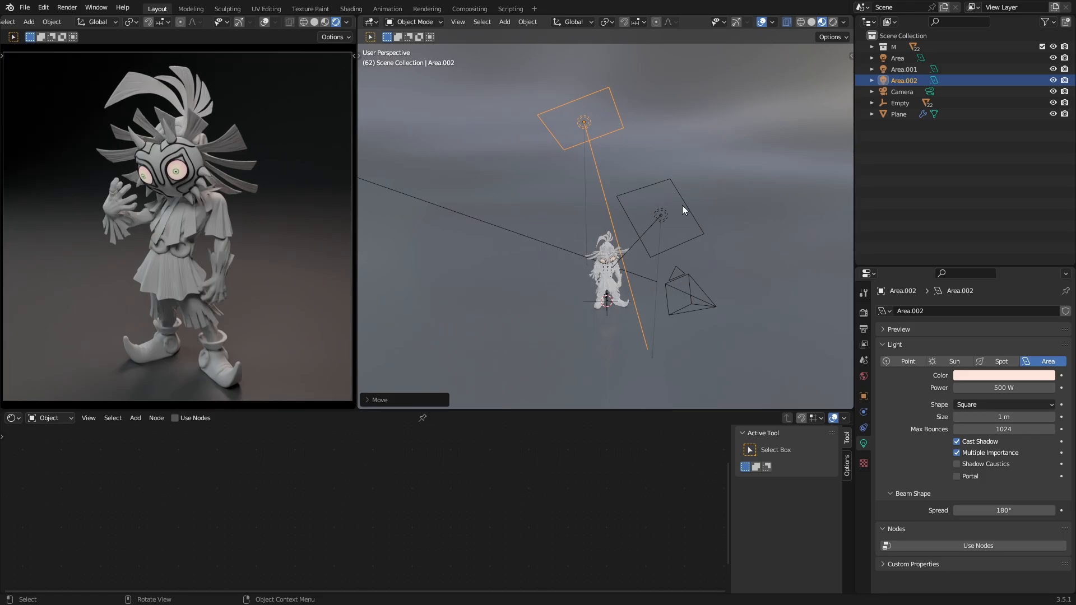
middle_drag(682, 205, 802, 99)
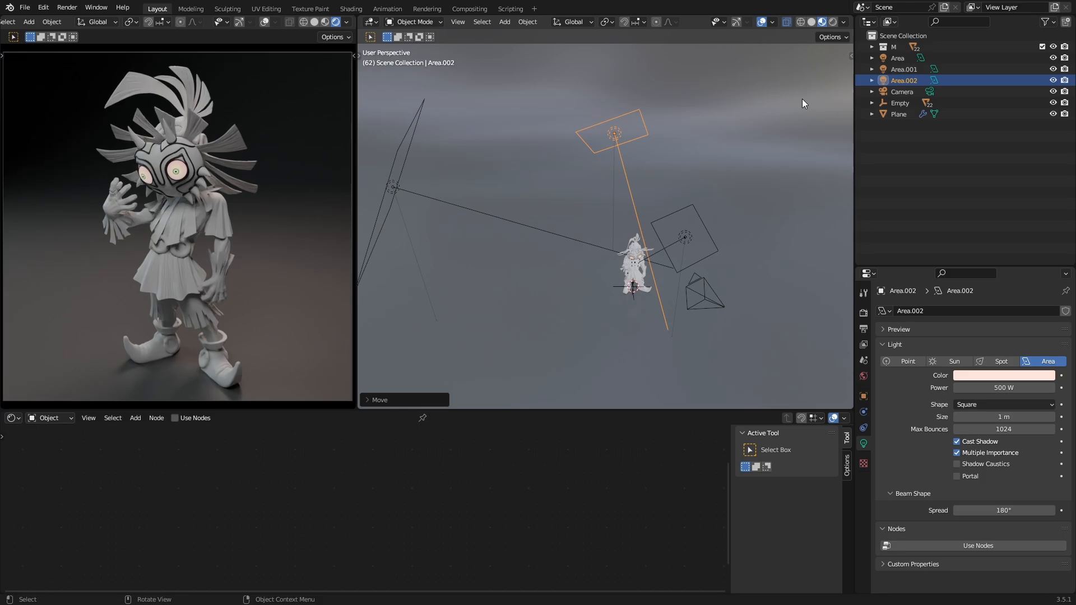
Step: Hide the key light and the rim light in the viewport to isolate the fill light
click(1053, 58)
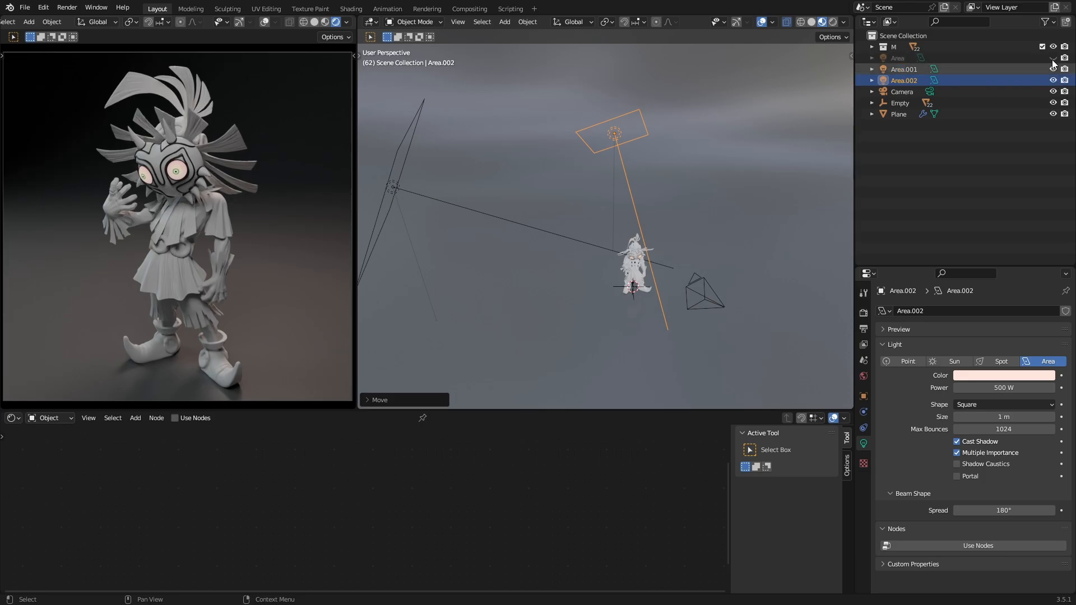
click(1052, 81)
middle_drag(600, 258, 607, 247)
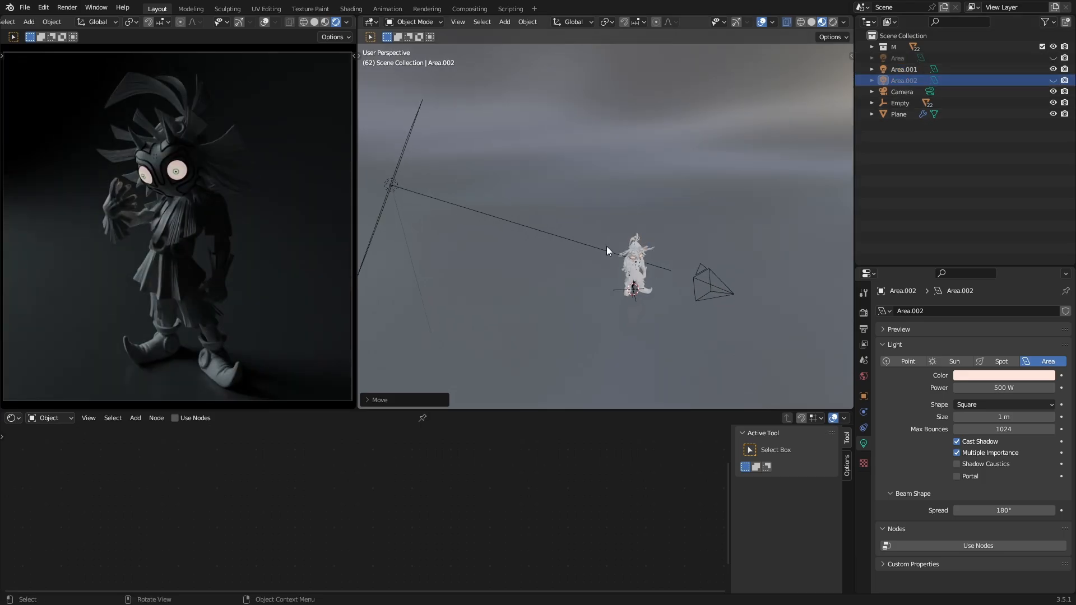
Step: Move the fill light farther back from the camera and rotate it to face the character
click(398, 169)
middle_drag(451, 160, 576, 154)
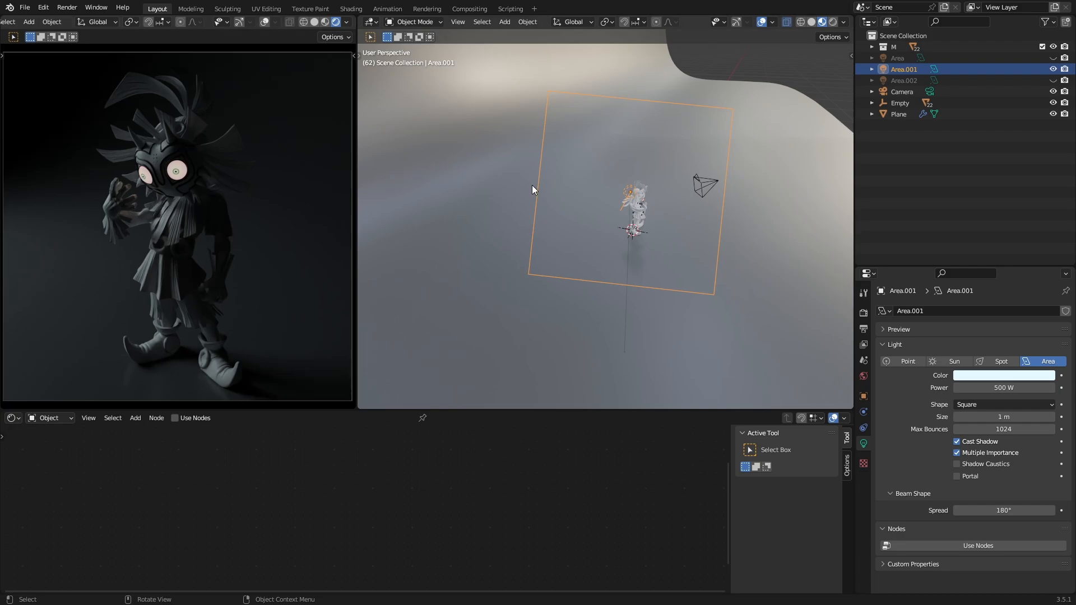
key(g)
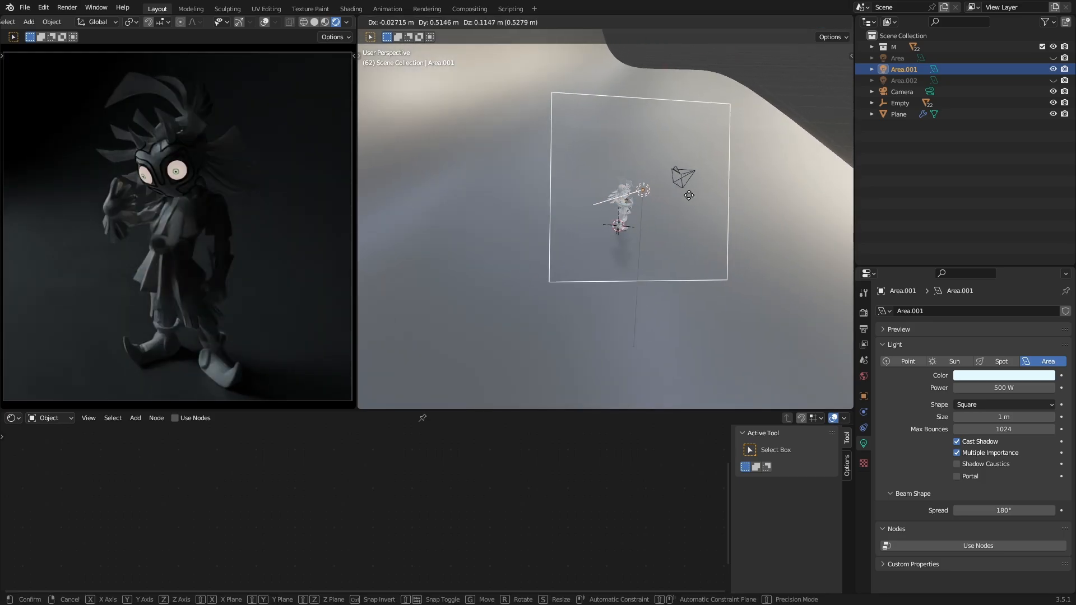
click(603, 196)
key(r)
key(r)
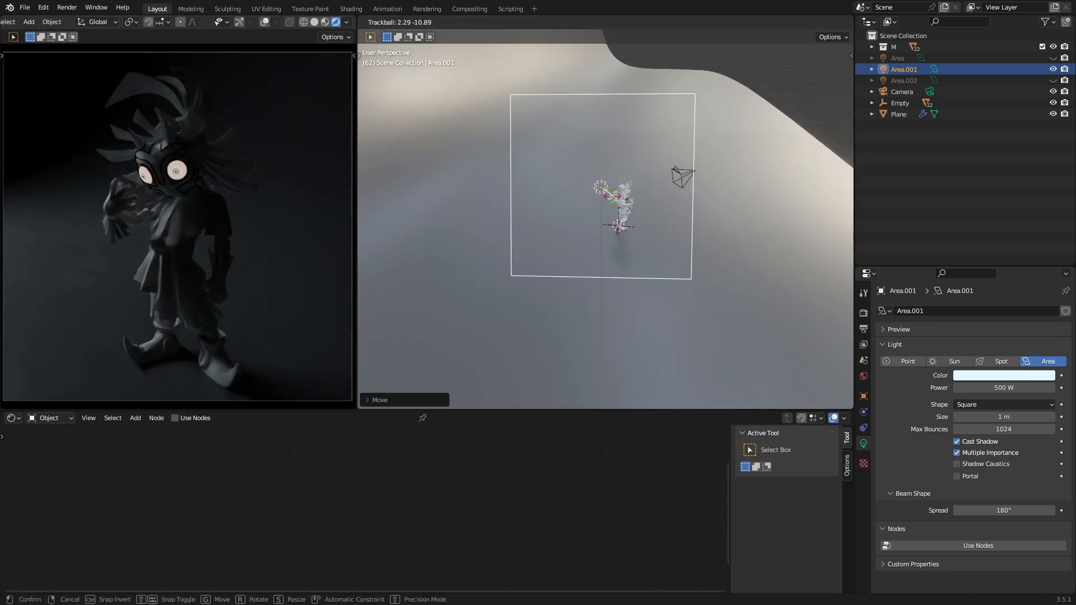
click(606, 200)
middle_drag(605, 200, 614, 206)
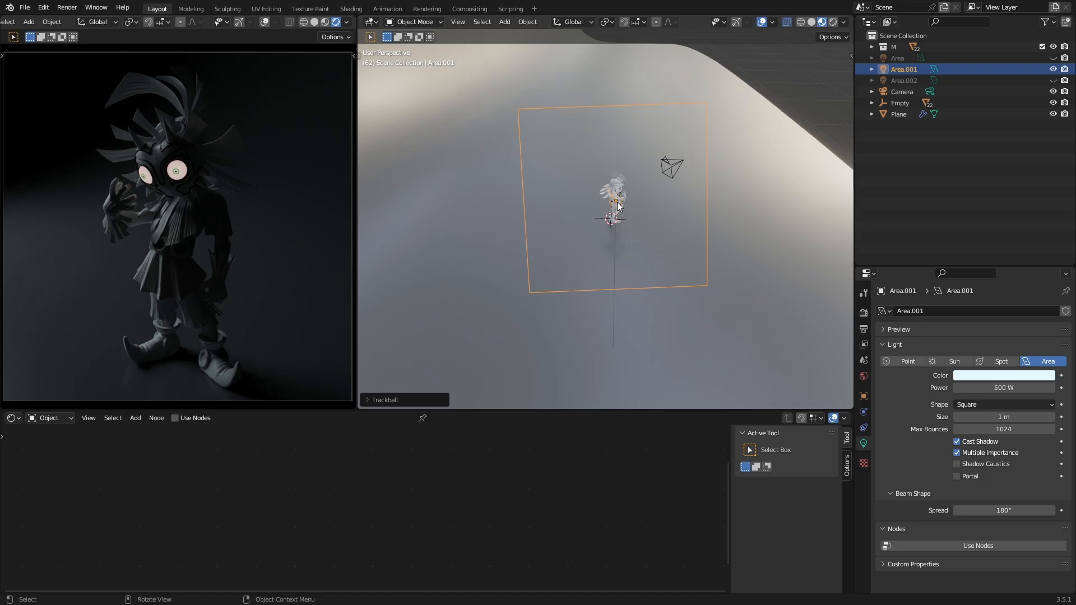
Step: Refine the fill light's rotation and raise it by about 1 m so it aims down at the character
key(r)
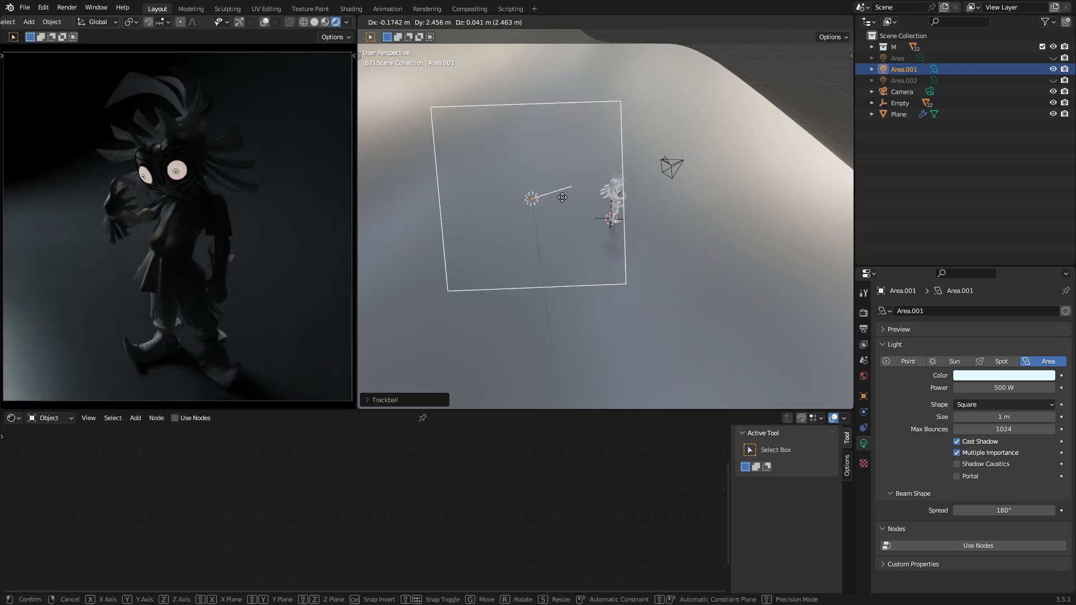
key(r)
click(602, 216)
key(g)
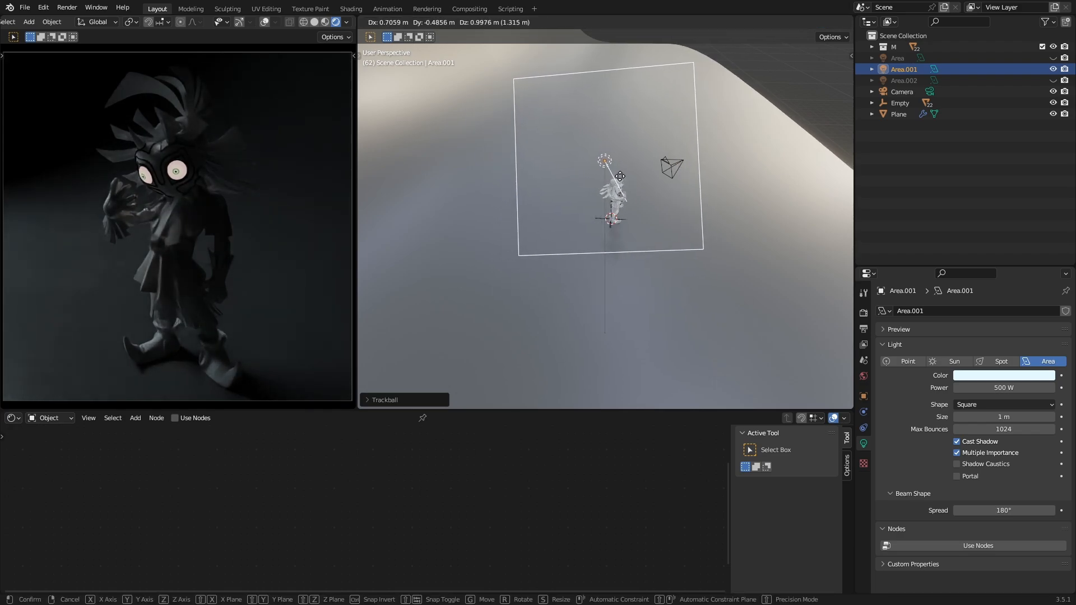
click(611, 173)
middle_drag(641, 229, 661, 185)
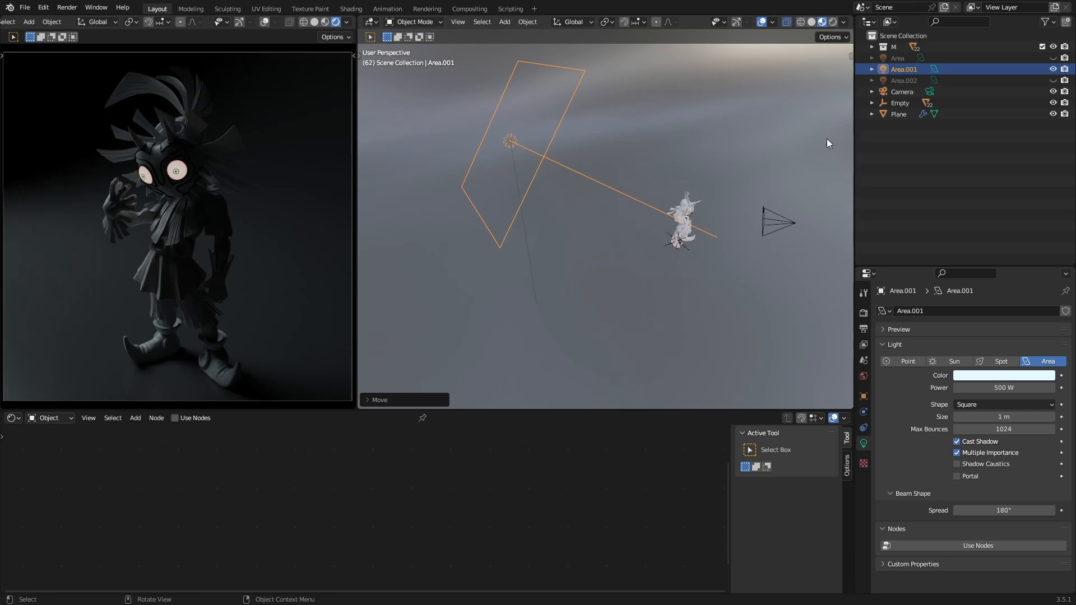
Step: Hide the fill light, show the rim light again, and select it
click(1053, 69)
click(1053, 80)
middle_drag(594, 169, 696, 174)
click(700, 166)
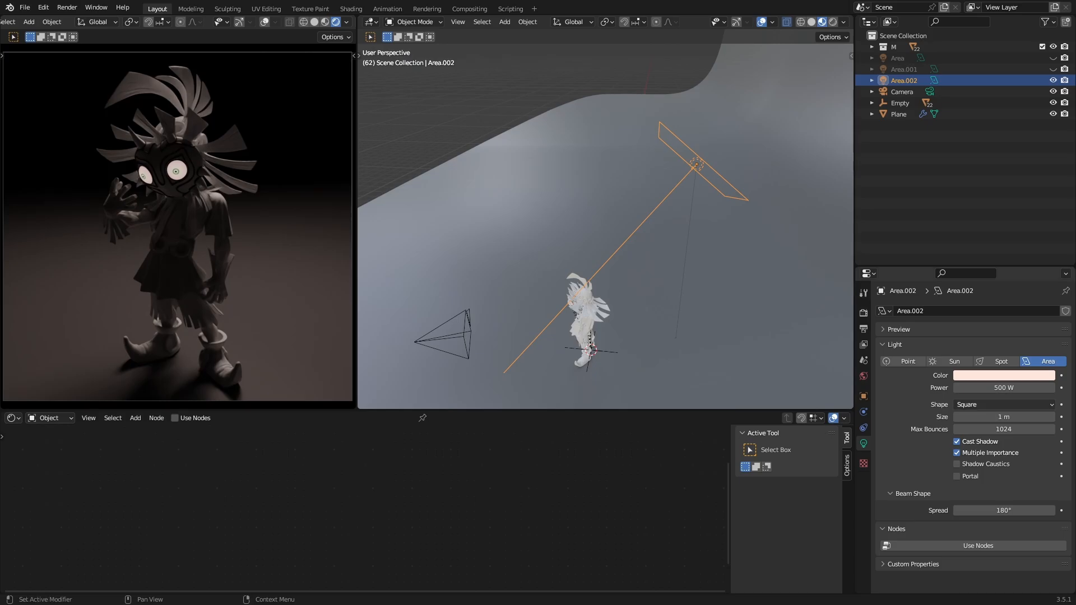
Step: Set the rim light's power to 200 W
click(1027, 389)
text(200)
key(Return)
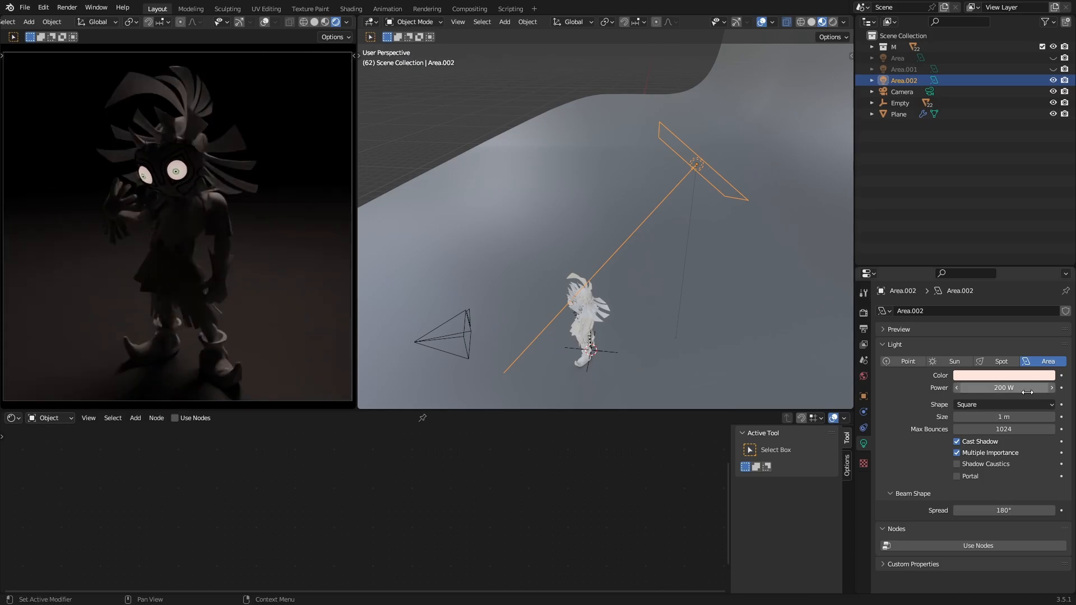
Step: Lower the rim light, bring it closer behind the character, and adjust its rotation
middle_drag(658, 197, 675, 171)
key(g)
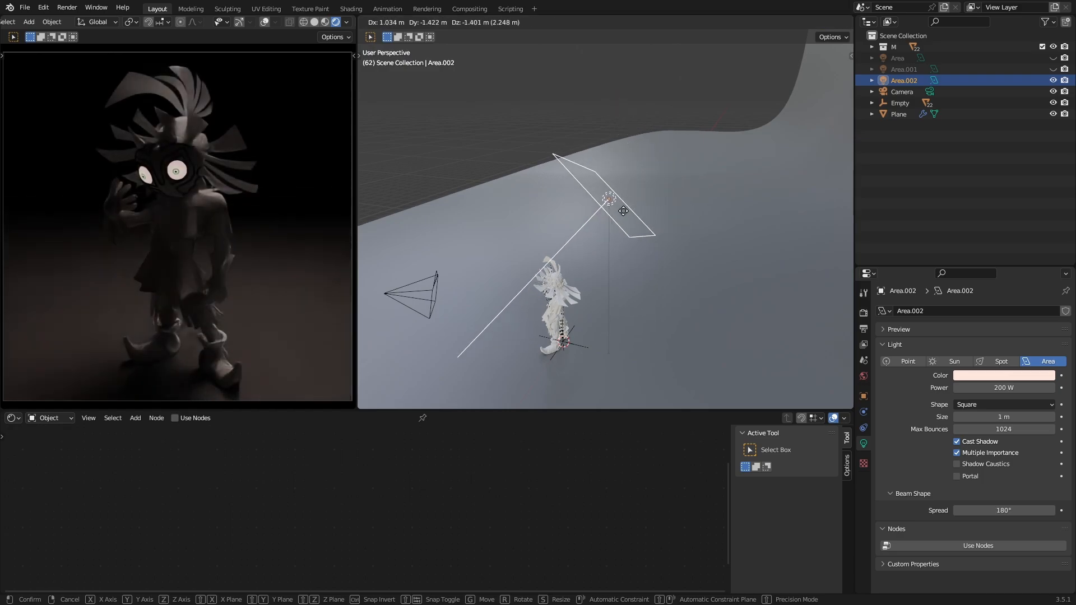
click(644, 203)
middle_drag(642, 204, 596, 209)
key(r)
click(546, 183)
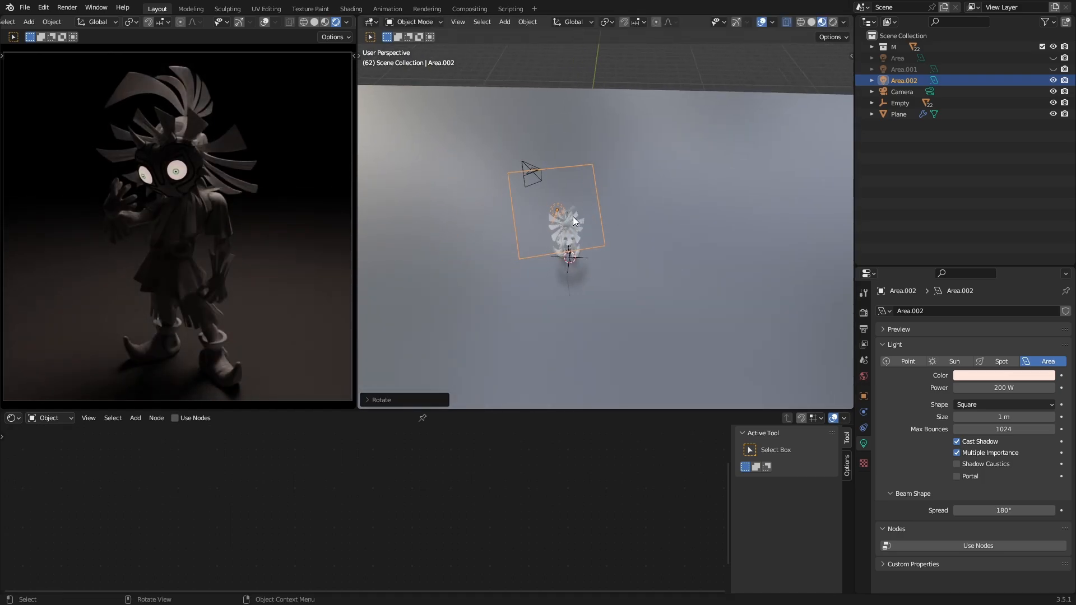
Step: Fine-tune the rim light's sideways position so it sits slightly off-centre behind the character
key(g)
click(610, 216)
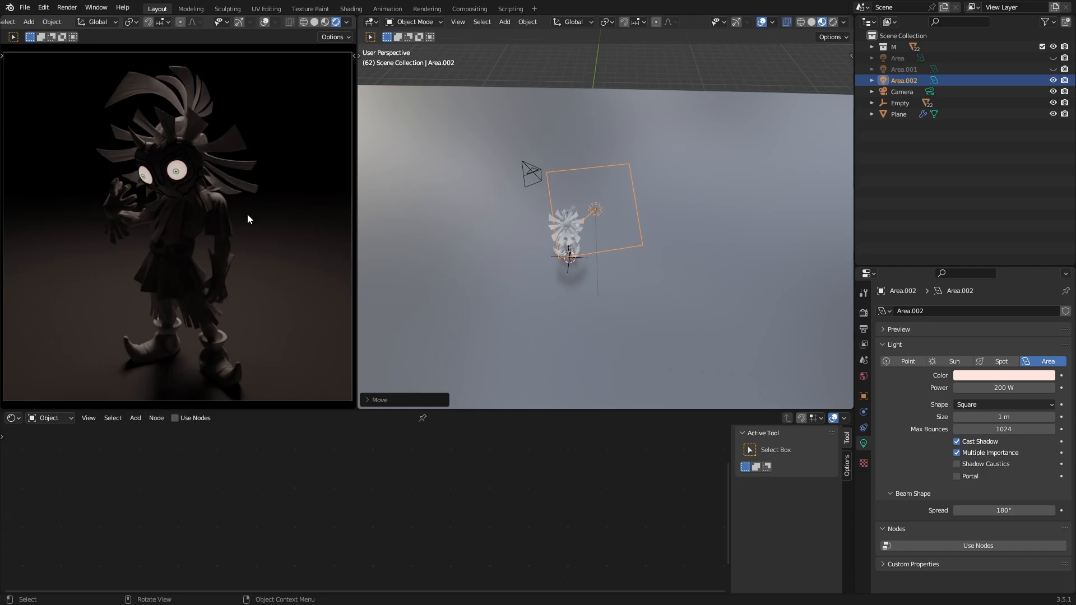
middle_drag(634, 208, 620, 217)
key(g)
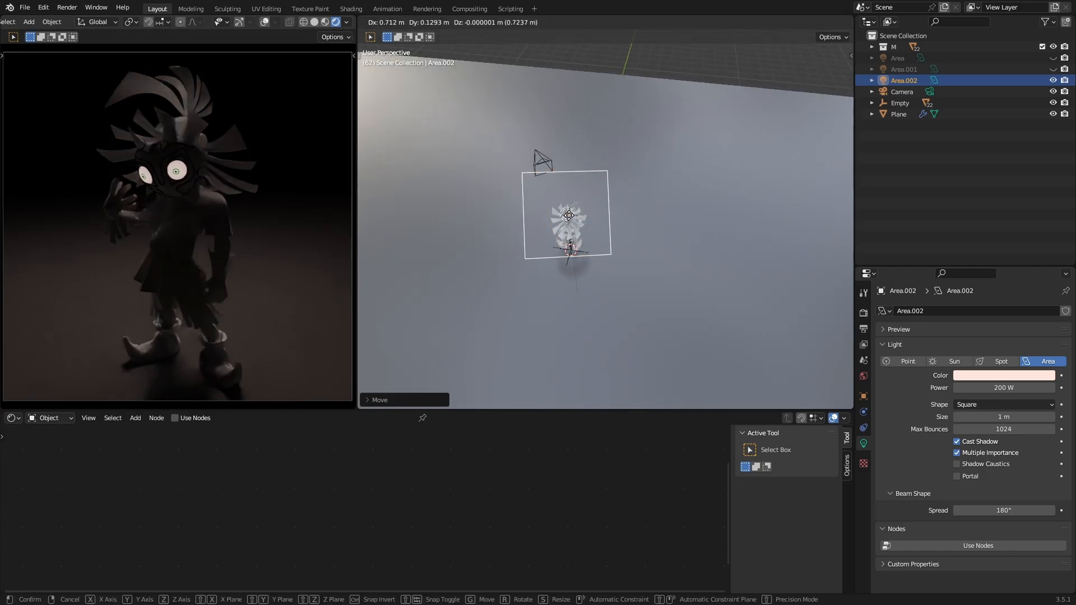
click(607, 219)
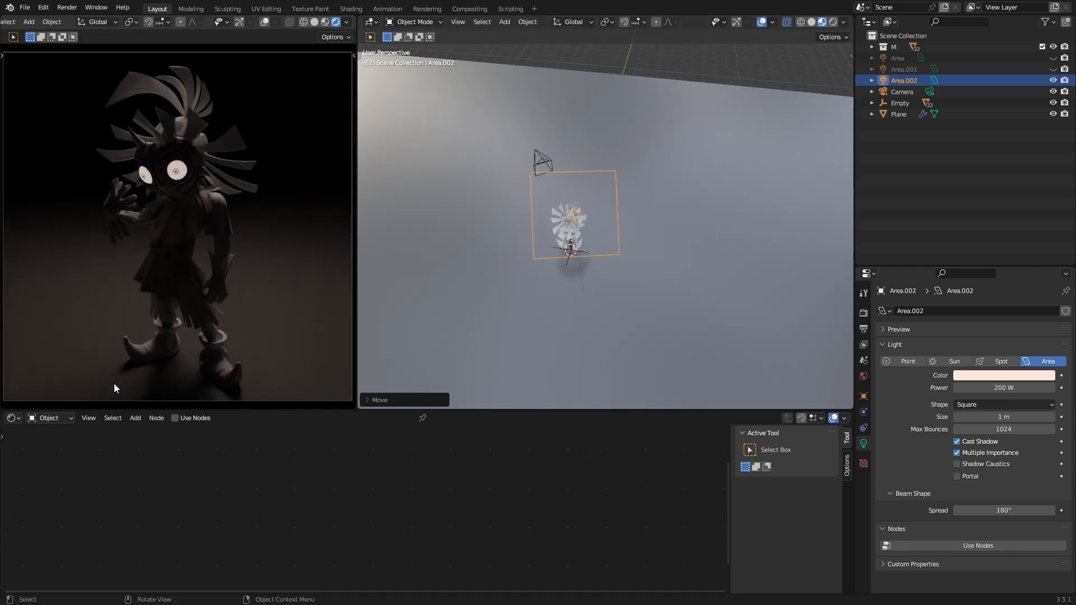
Step: Scale the rim light down slightly behind the character
key(s)
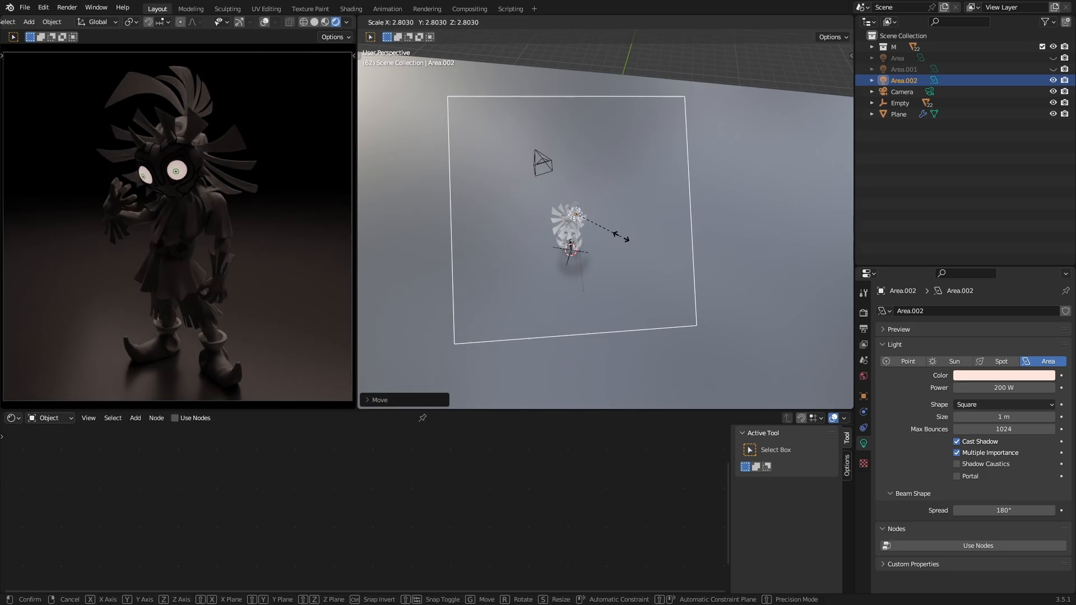
right_click(622, 237)
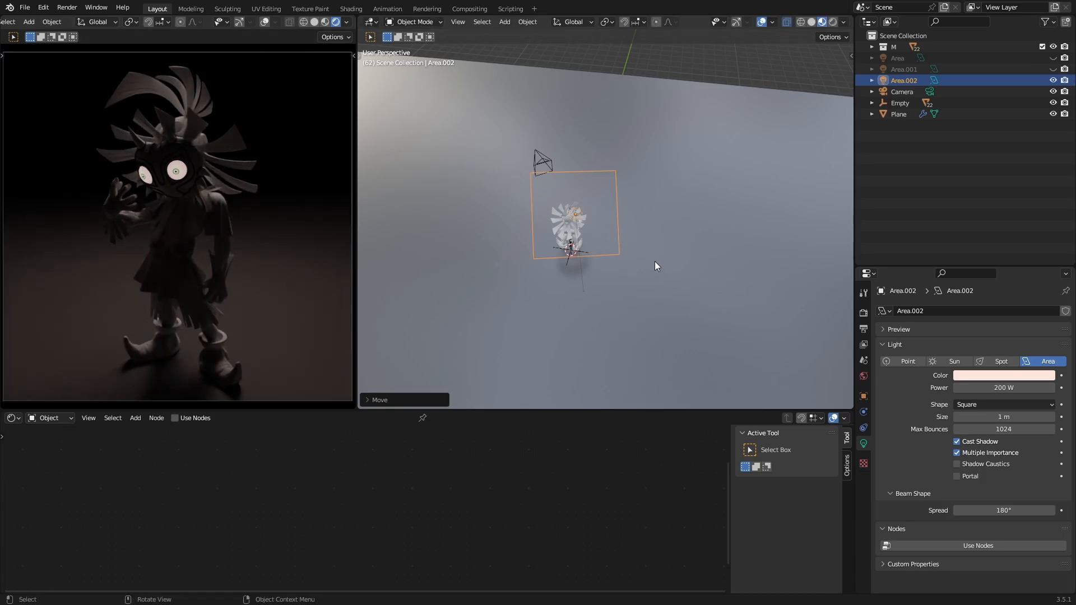
key(s)
click(613, 247)
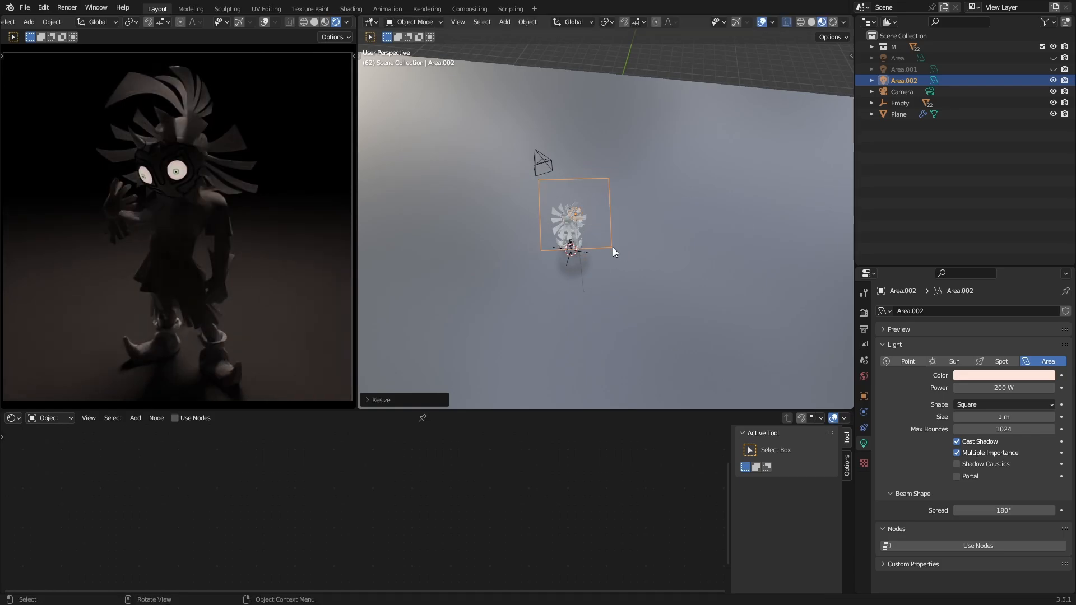
middle_drag(613, 247, 605, 207)
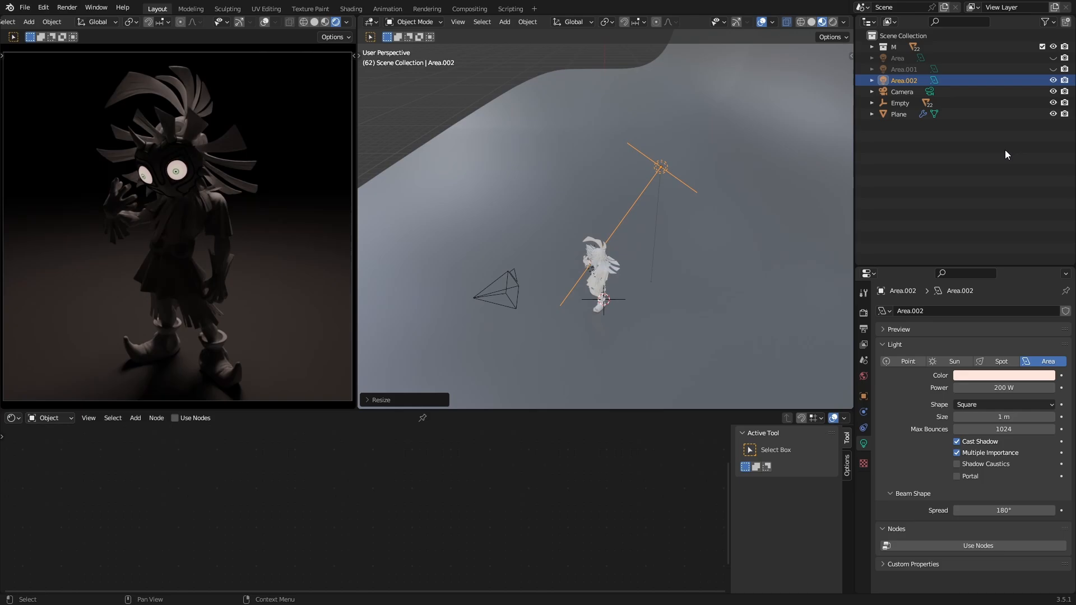
Step: Show the fill light and key light again so all three lights illuminate the character, and clear the selection
click(1053, 68)
middle_drag(482, 187, 569, 178)
click(1053, 58)
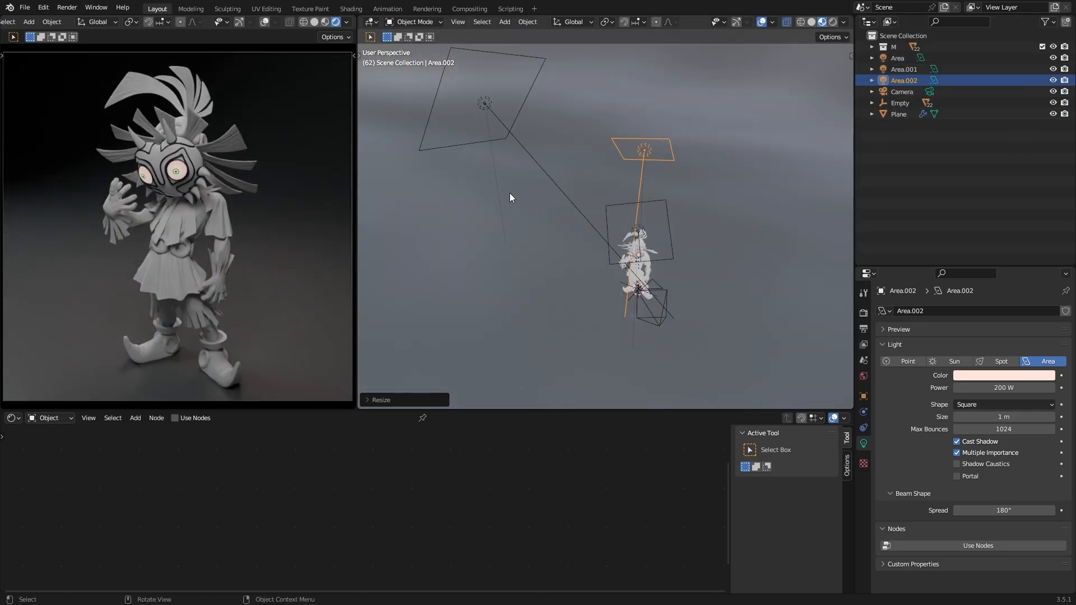
mouse_move(531, 194)
middle_down()
mouse_move(568, 159)
mouse_move(523, 183)
middle_up()
scroll(568, 159, down, 6)
click(557, 45)
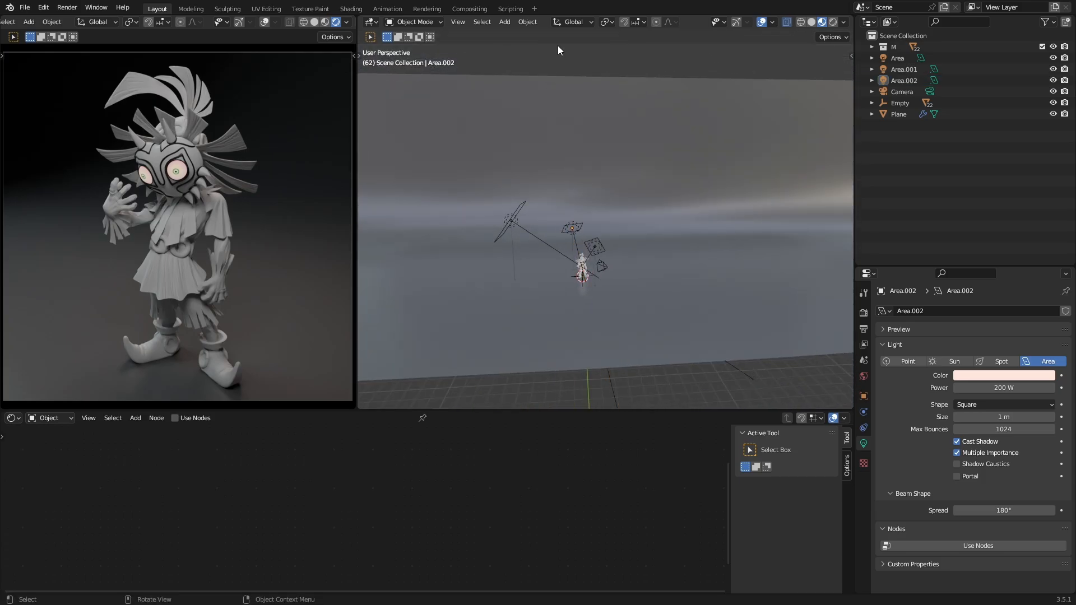
middle_drag(594, 173, 592, 181)
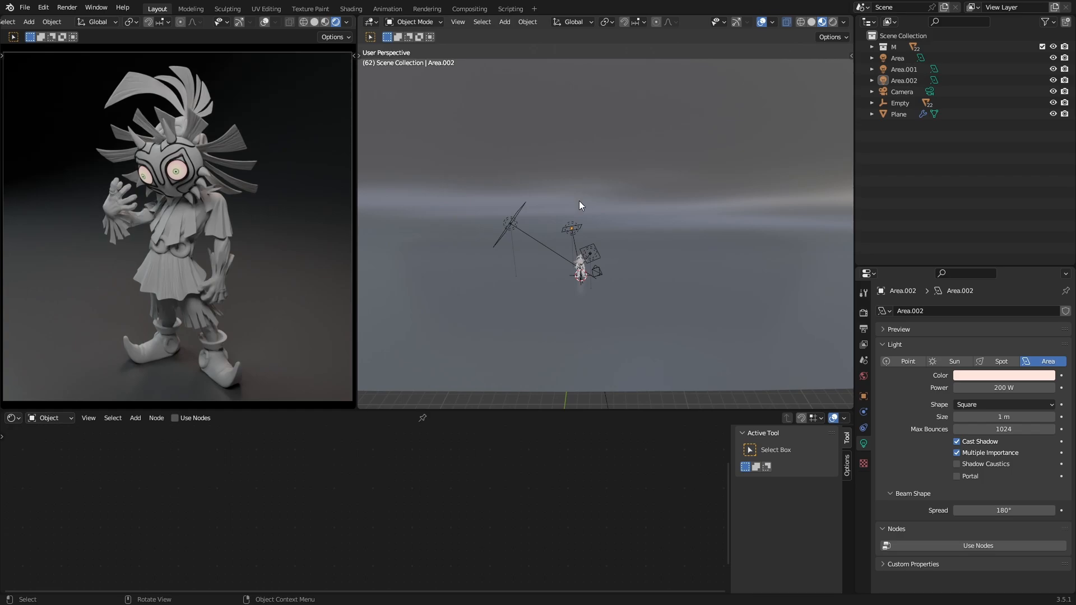
scroll(590, 267, up, 6)
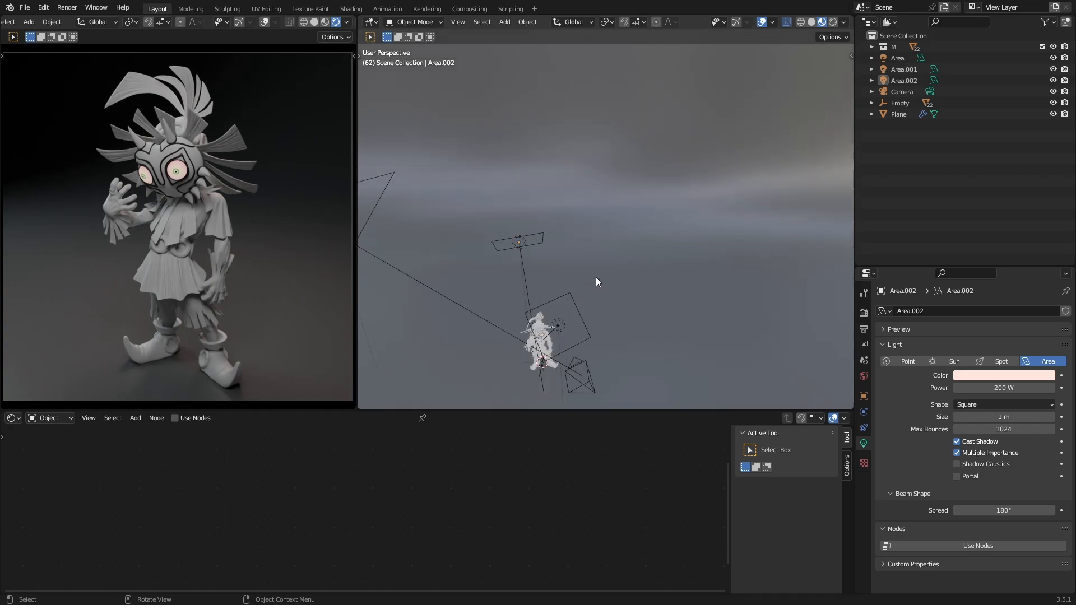
Step: Try bluish, warm and purple tints on the key light's colour, and return it to pure white
middle_drag(596, 277, 566, 306)
shift+middle_drag(565, 305, 585, 268)
click(599, 259)
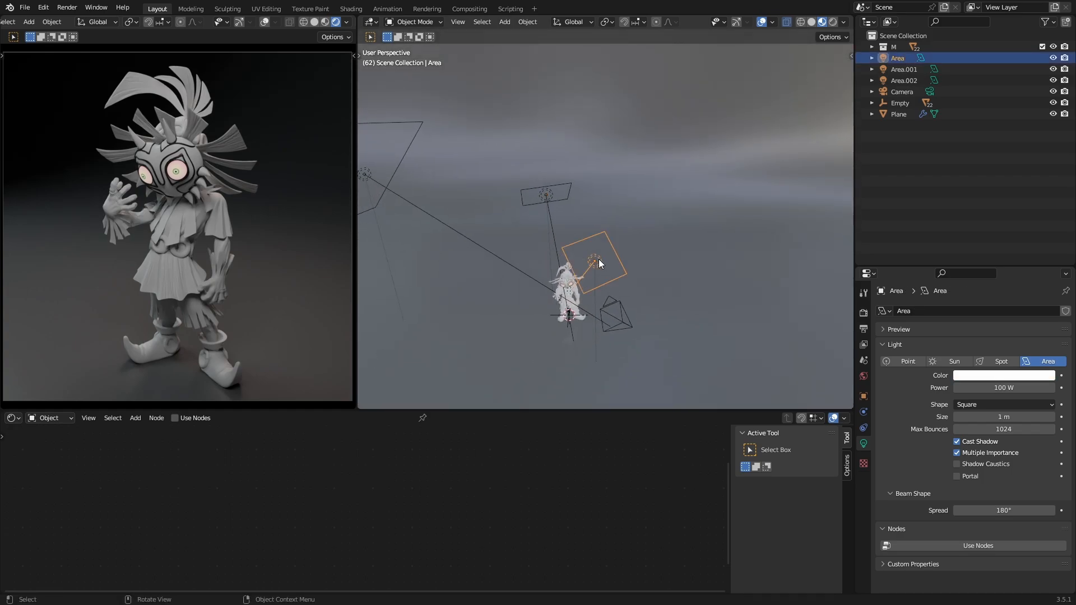
click(997, 376)
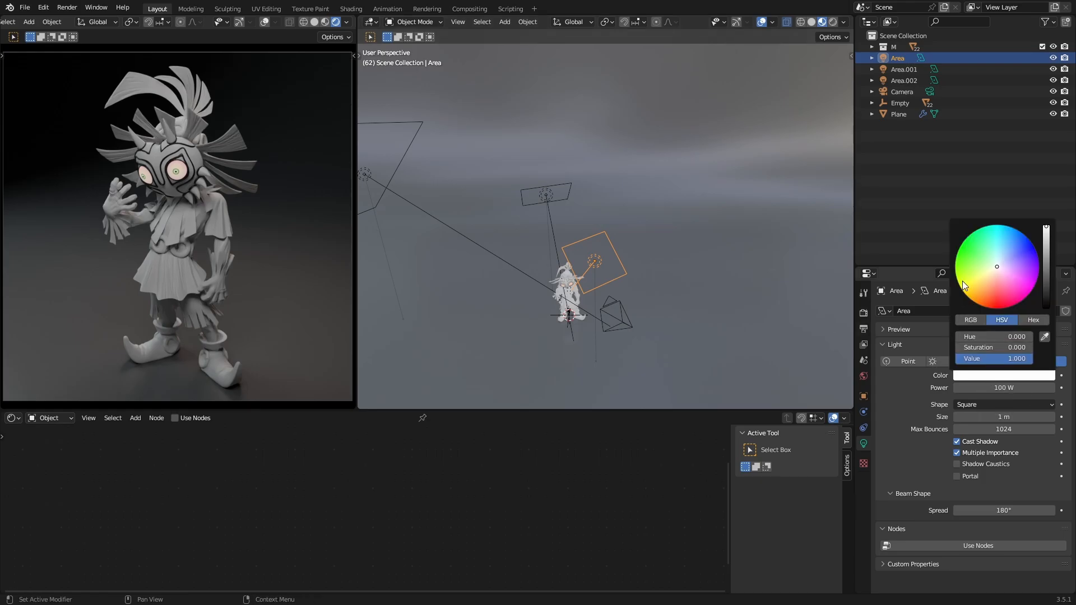
click(1001, 264)
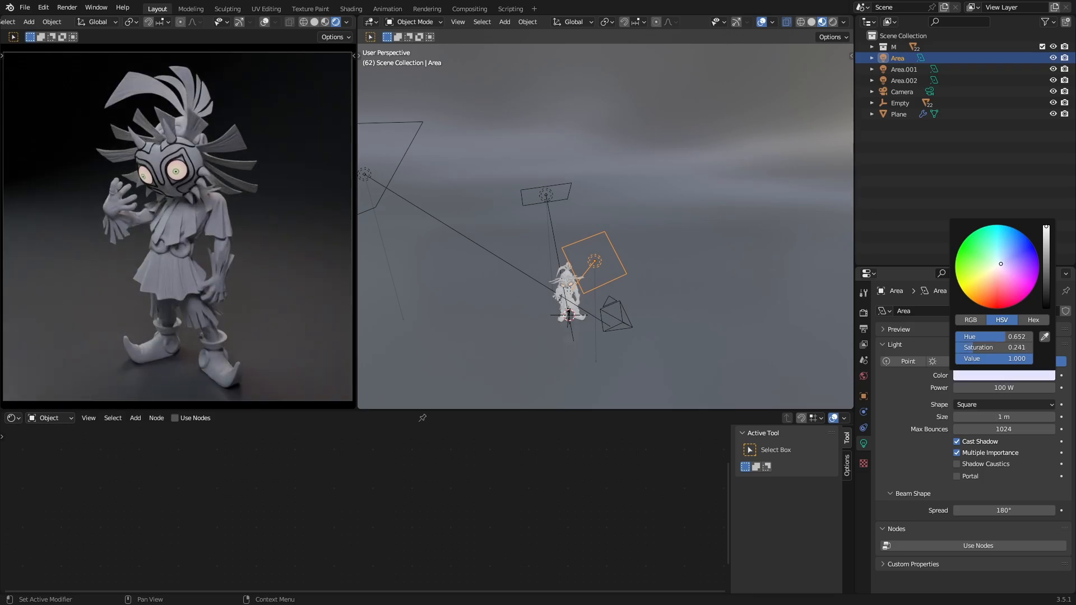
click(997, 270)
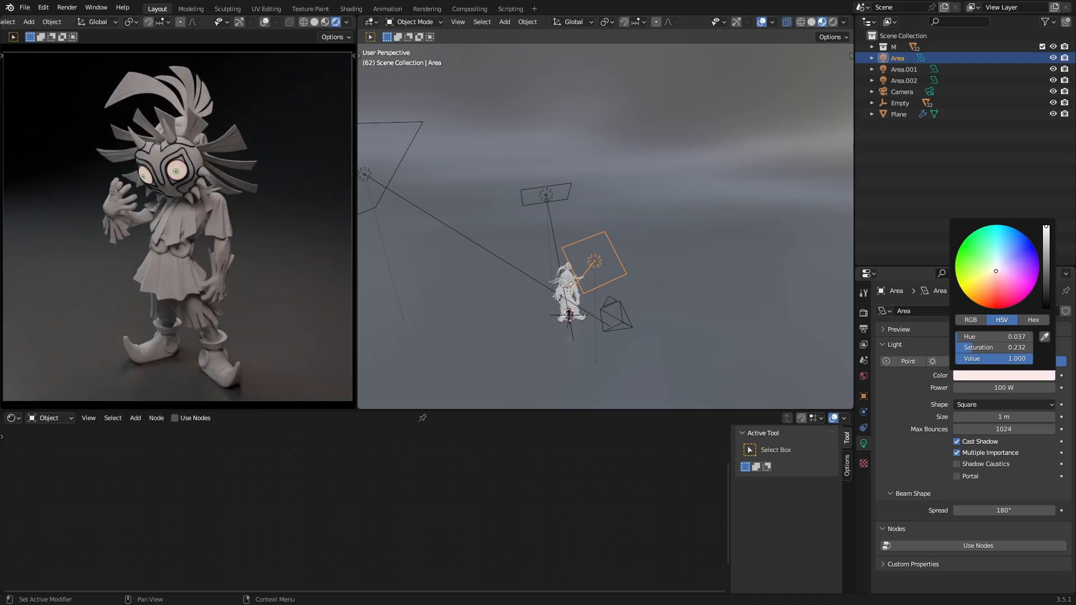
click(1006, 268)
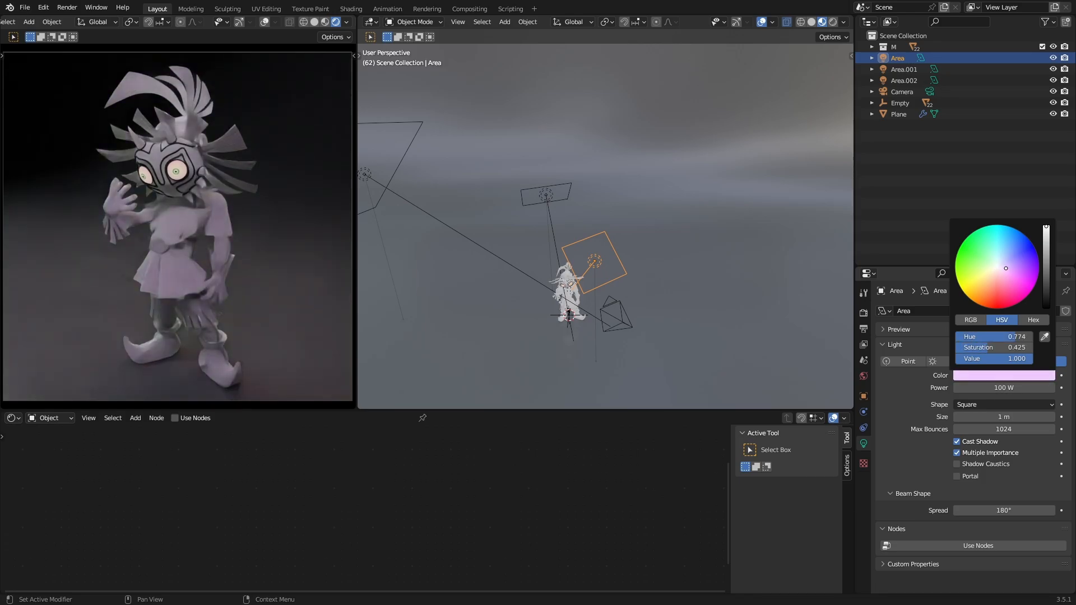
drag(1006, 270, 996, 270)
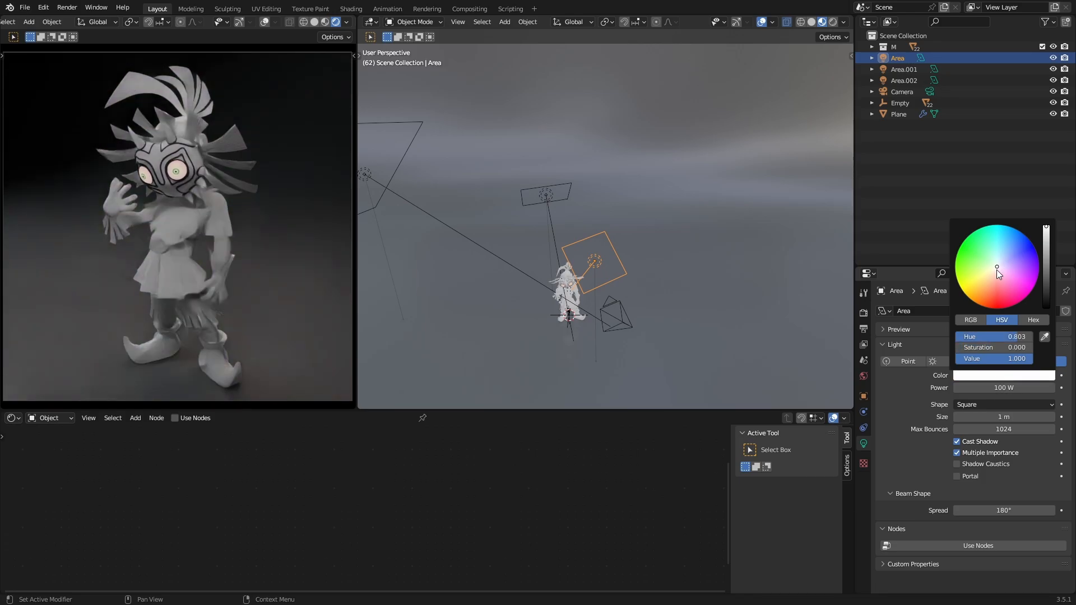
Step: Duplicate the warm rim light and place the copy higher above the original
shift+middle_drag(580, 222, 651, 229)
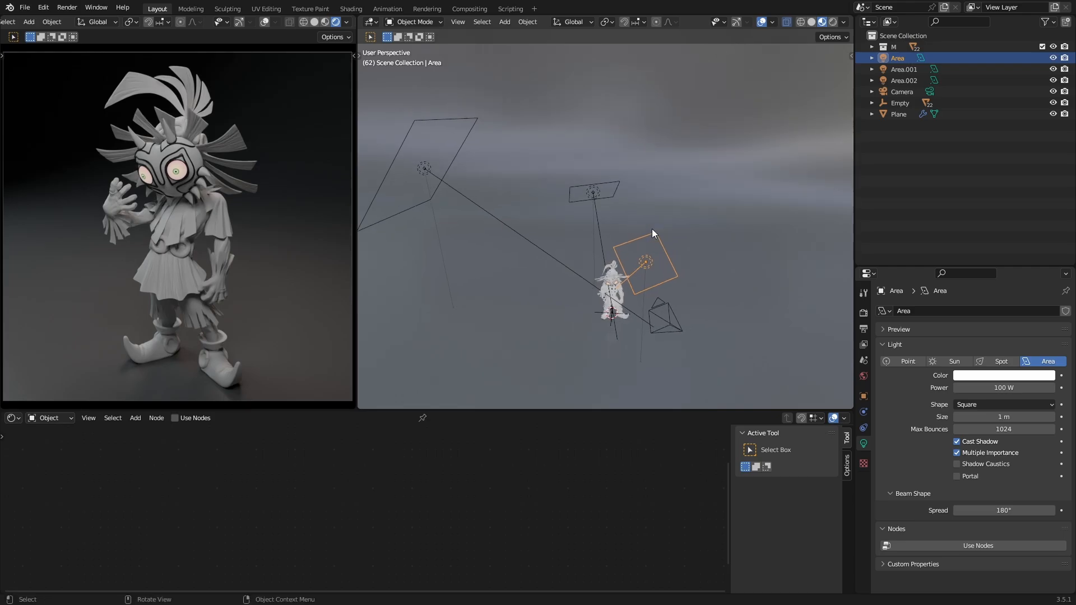
scroll(651, 228, down, 5)
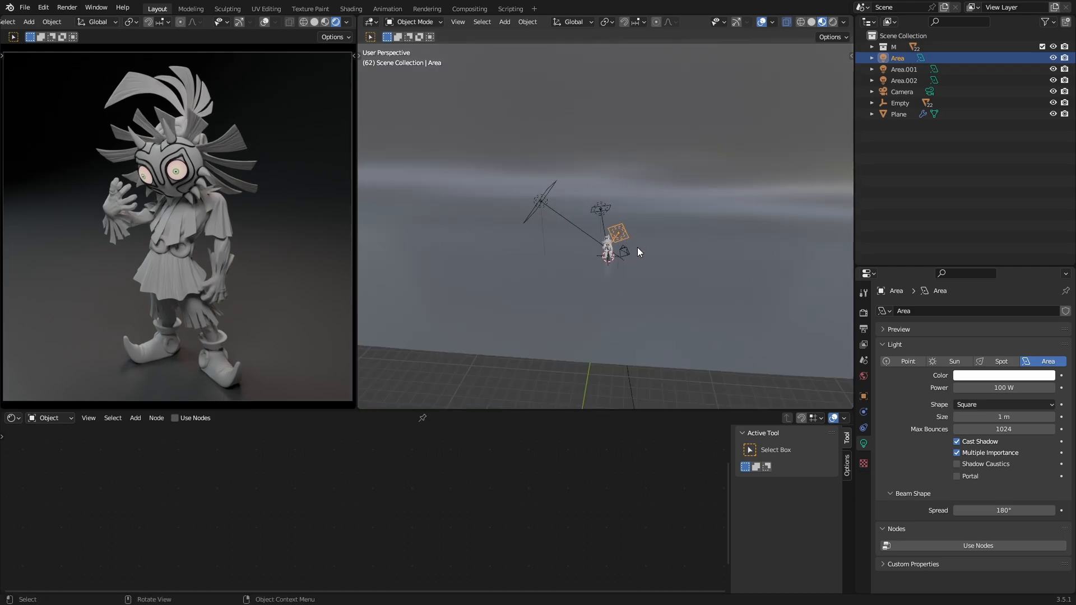
click(574, 379)
scroll(600, 269, up, 2)
middle_drag(627, 246, 601, 252)
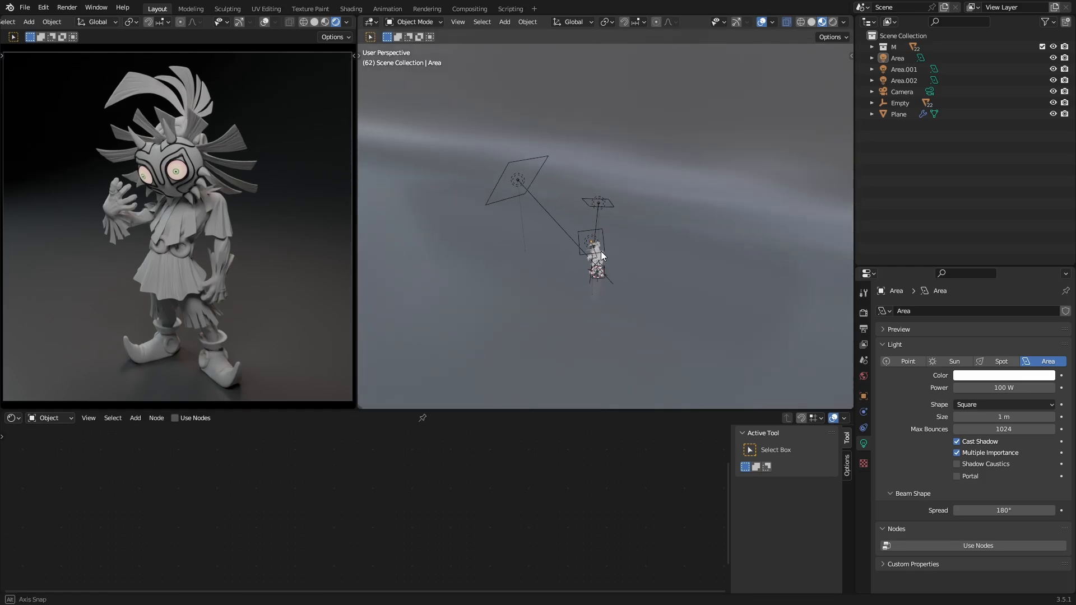
click(610, 201)
middle_drag(610, 199, 586, 207)
scroll(624, 209, up, 2)
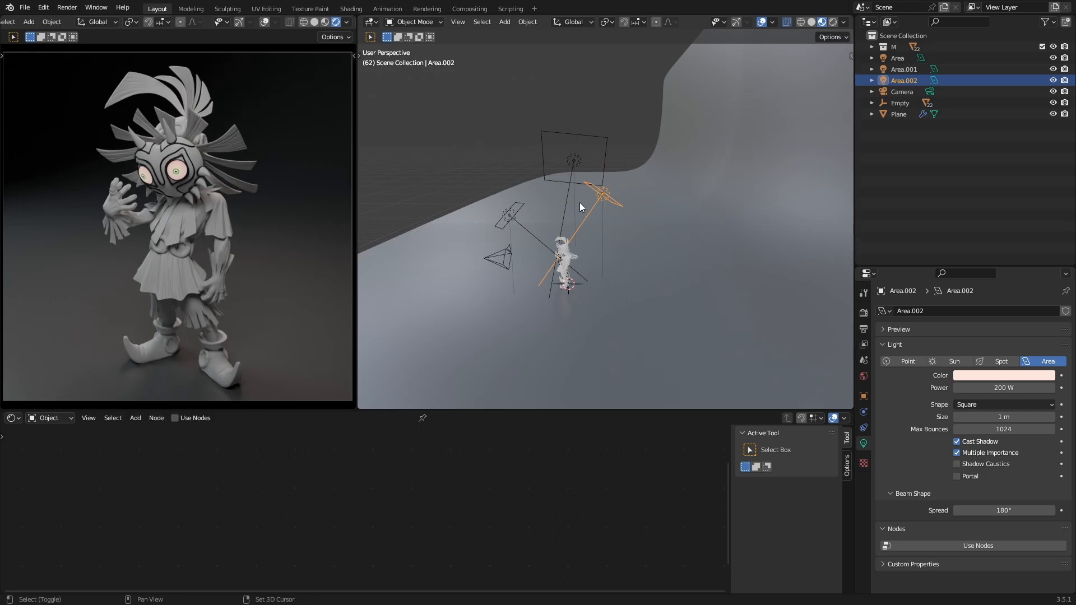
key(shift+d)
click(571, 143)
middle_drag(571, 143, 662, 170)
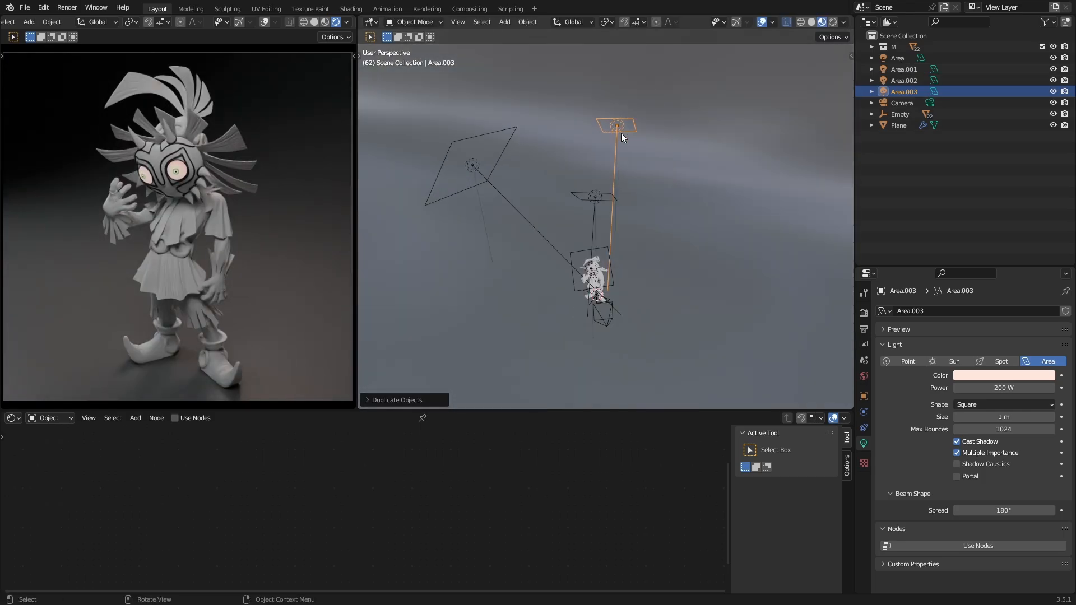
Step: Rotate the duplicated light freely to change the direction it faces
key(r)
key(r)
click(611, 231)
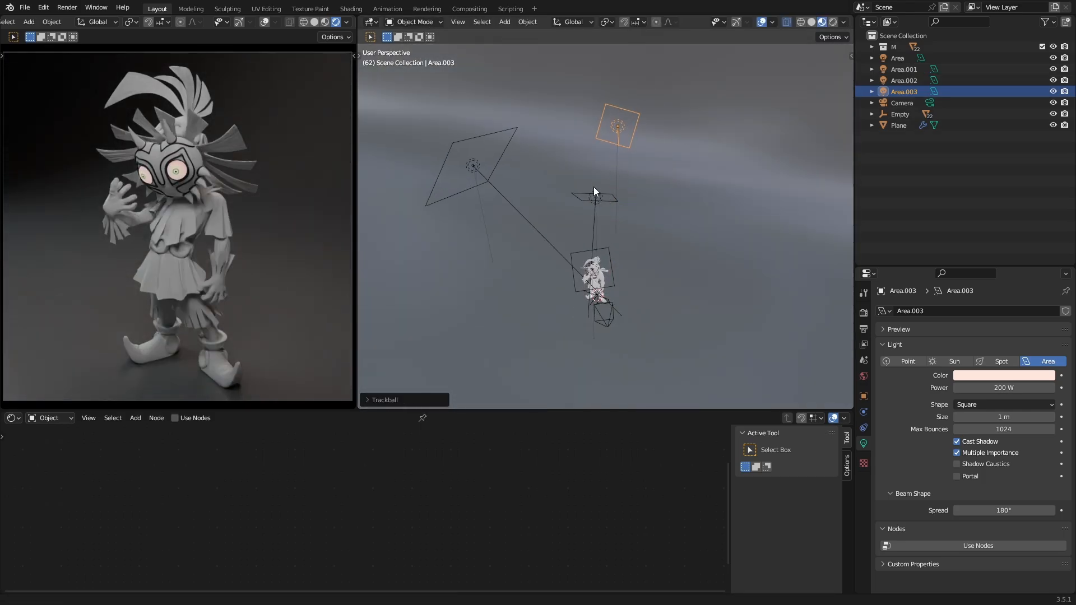
middle_drag(593, 187, 707, 177)
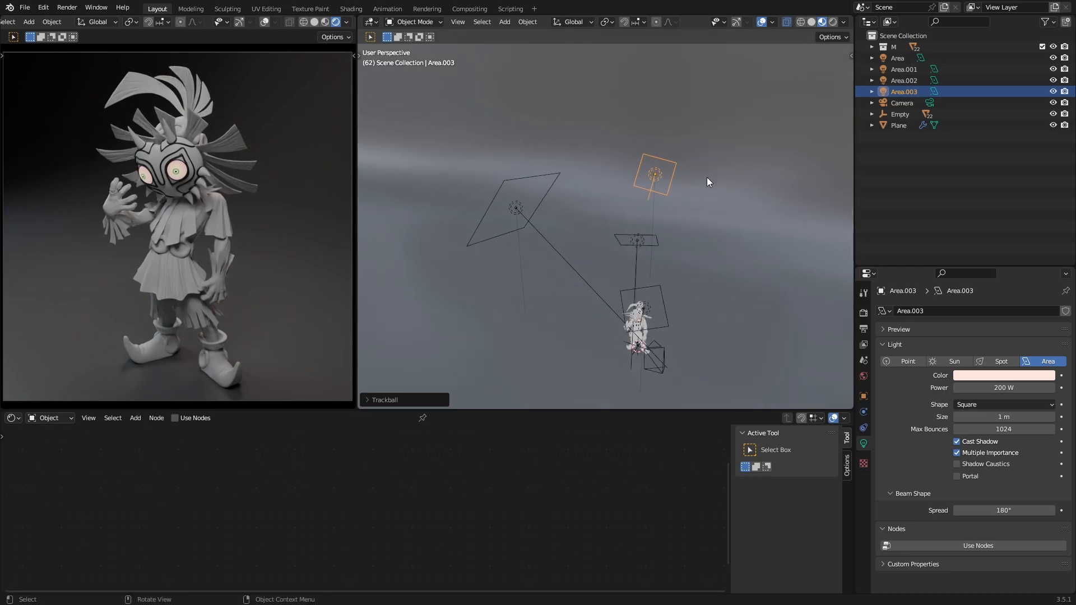
key(r)
click(684, 177)
Step: Enlarge the duplicated light about 4.2 times and stretch it along the X axis into a wide panel
key(s)
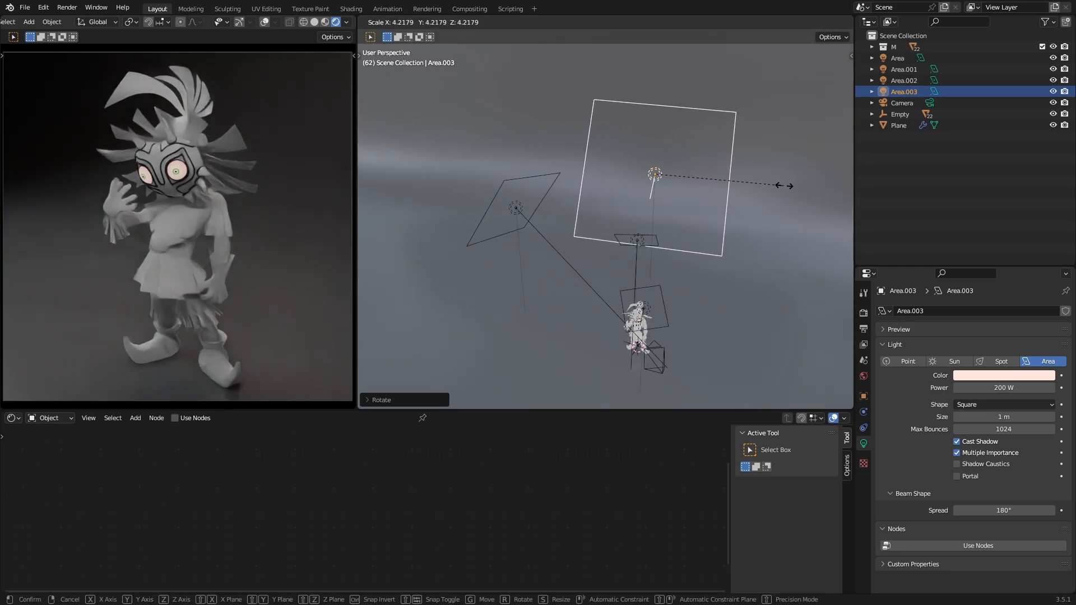
click(784, 185)
middle_drag(664, 197, 650, 179)
key(s)
key(x)
click(841, 197)
Step: Move the wide light panel far behind the character and tilt it with a free rotation
key(g)
click(630, 124)
middle_drag(630, 124, 700, 168)
key(r)
key(r)
click(587, 130)
key(g)
click(652, 121)
Step: Change the wide background light's colour to near-white and set its power to 1000 W
click(1011, 377)
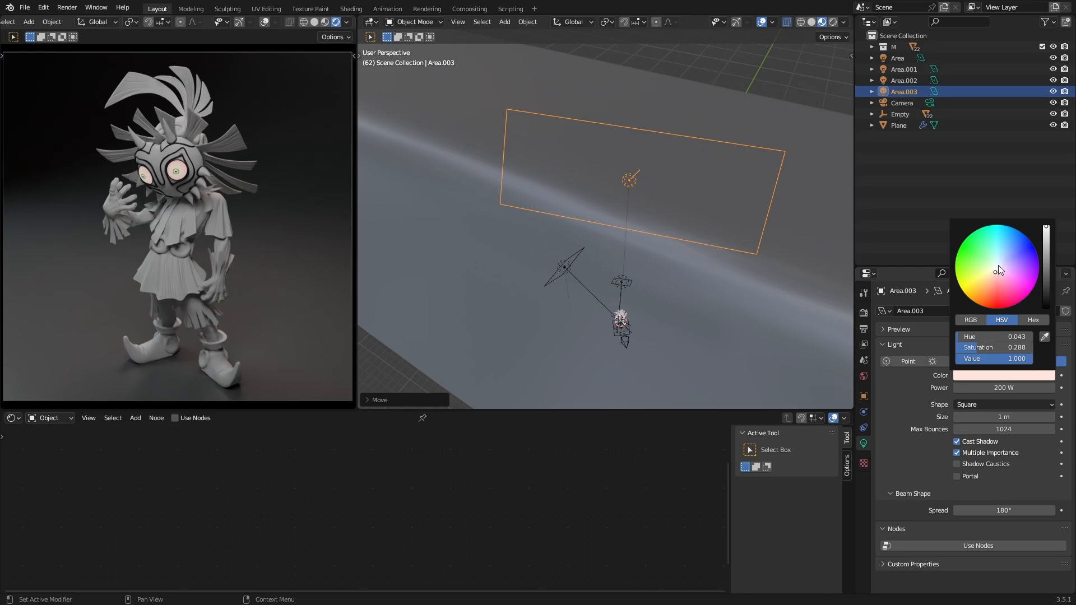
click(997, 264)
mouse_move(1003, 387)
mouse_down()
mouse_move(1026, 388)
mouse_move(1001, 388)
mouse_up()
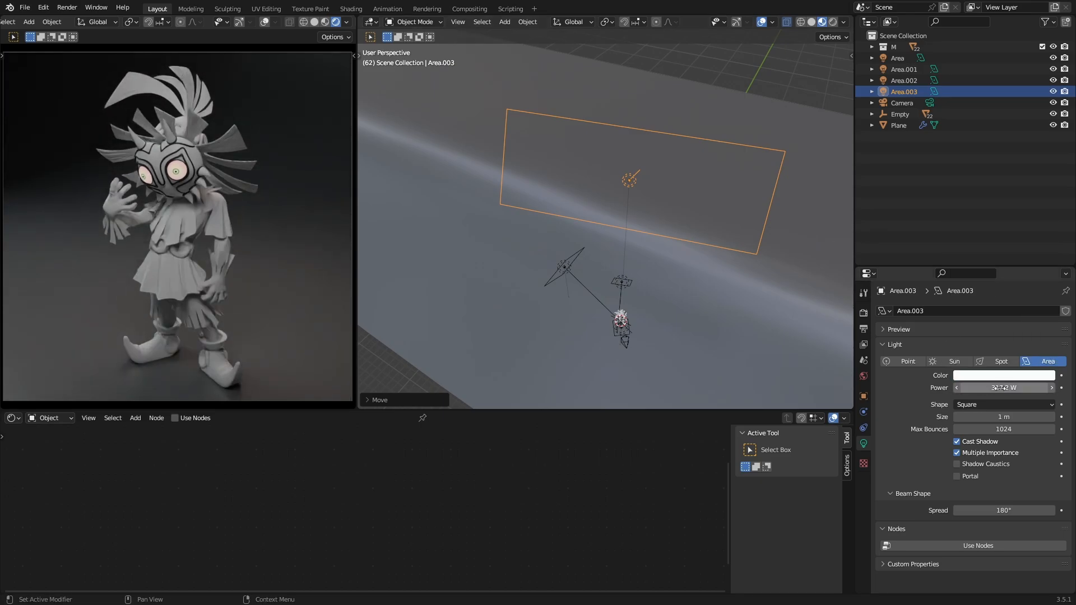
click(1028, 384)
text(1000)
key(Return)
Step: Adjust the background light's tilt and shift it sideways towards the fill light's side
middle_drag(712, 207, 747, 200)
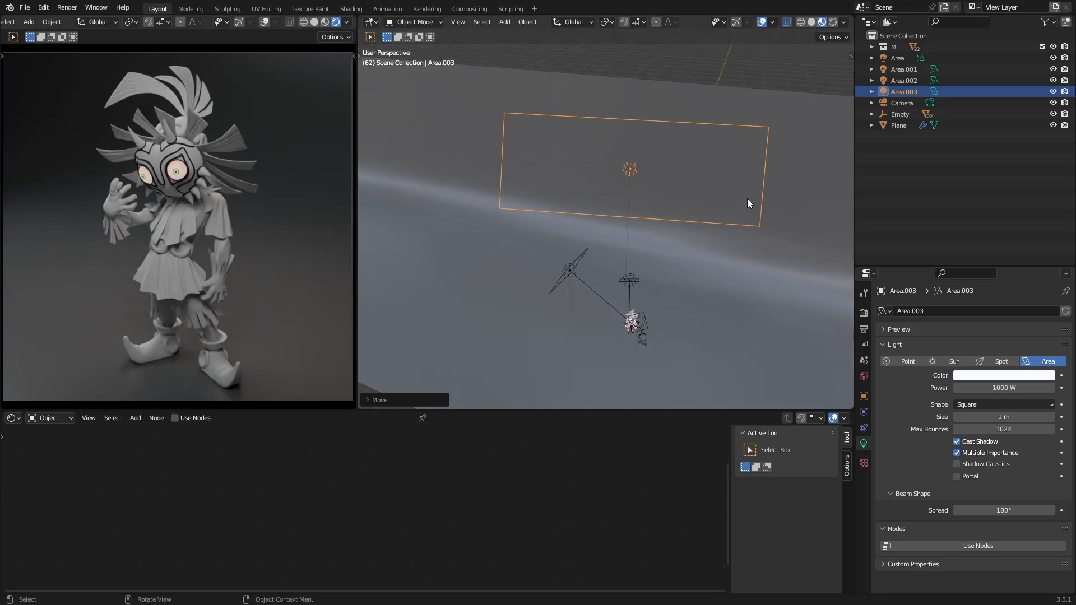
key(t)
key(t)
key(r)
key(r)
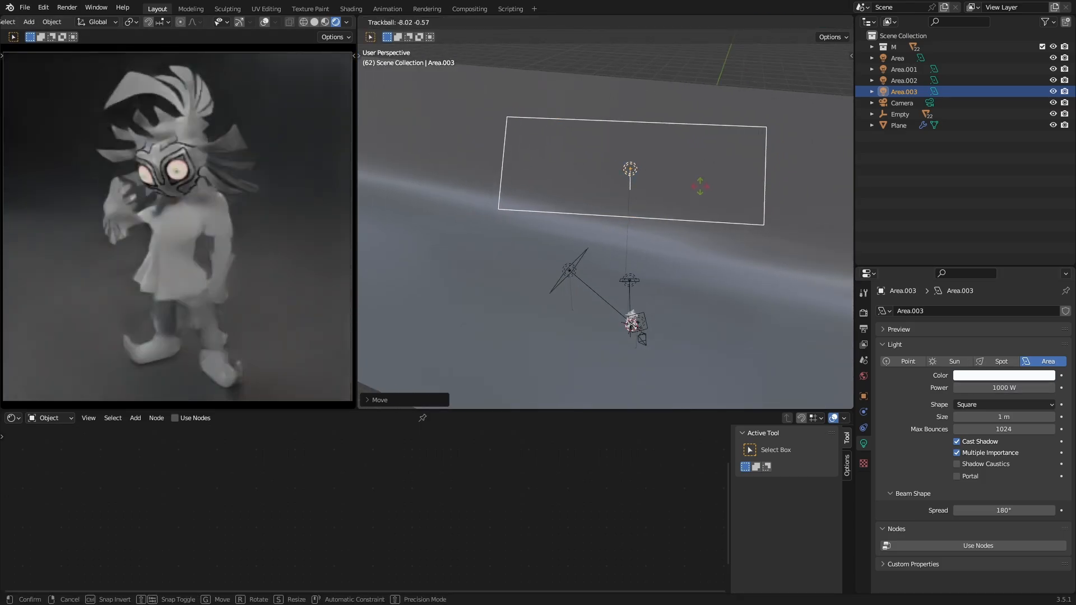
click(699, 186)
key(g)
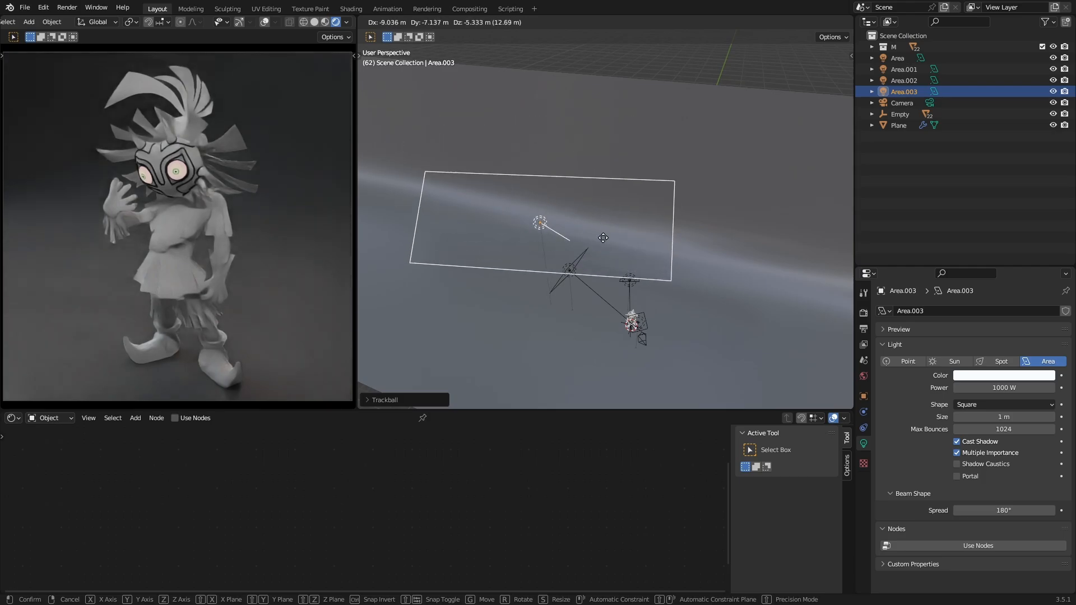
click(628, 181)
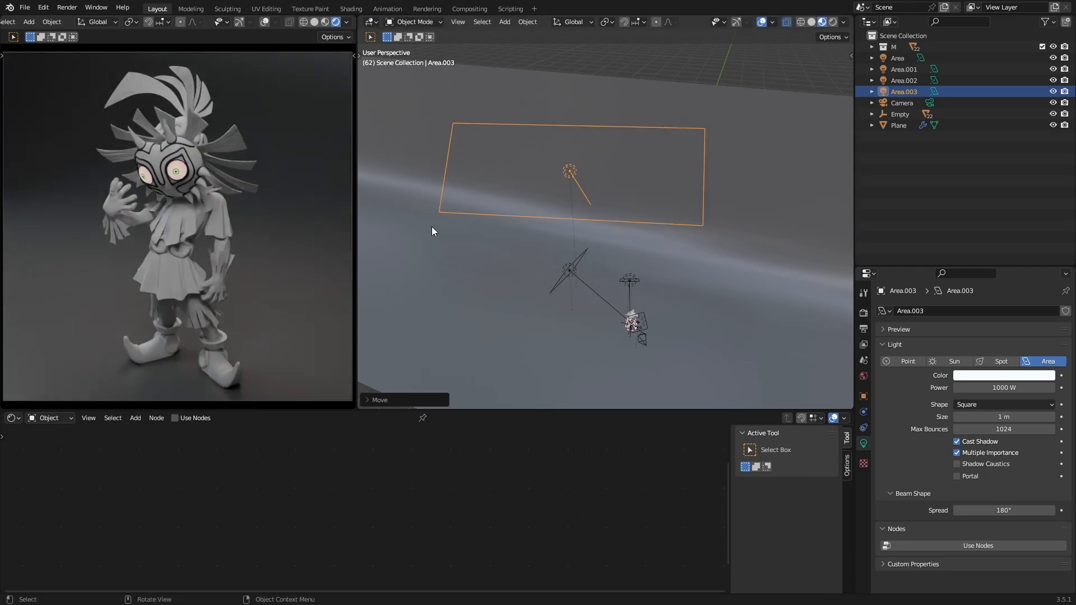
Step: Hide and show the background light to compare the render with and without it
mouse_move(577, 215)
middle_down()
mouse_move(615, 221)
mouse_move(570, 220)
mouse_move(570, 211)
middle_up()
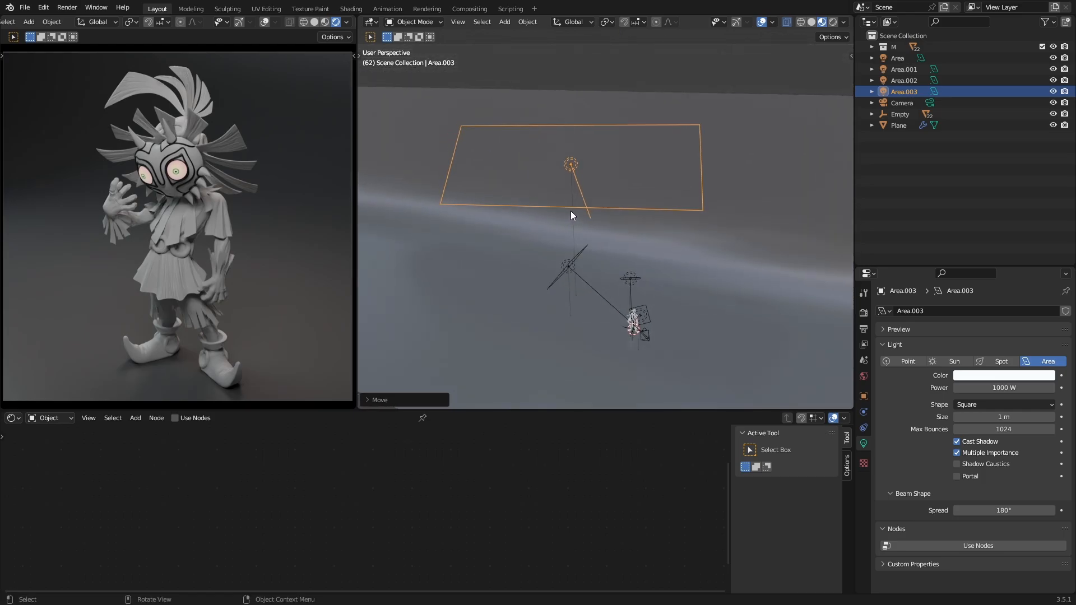
click(1053, 91)
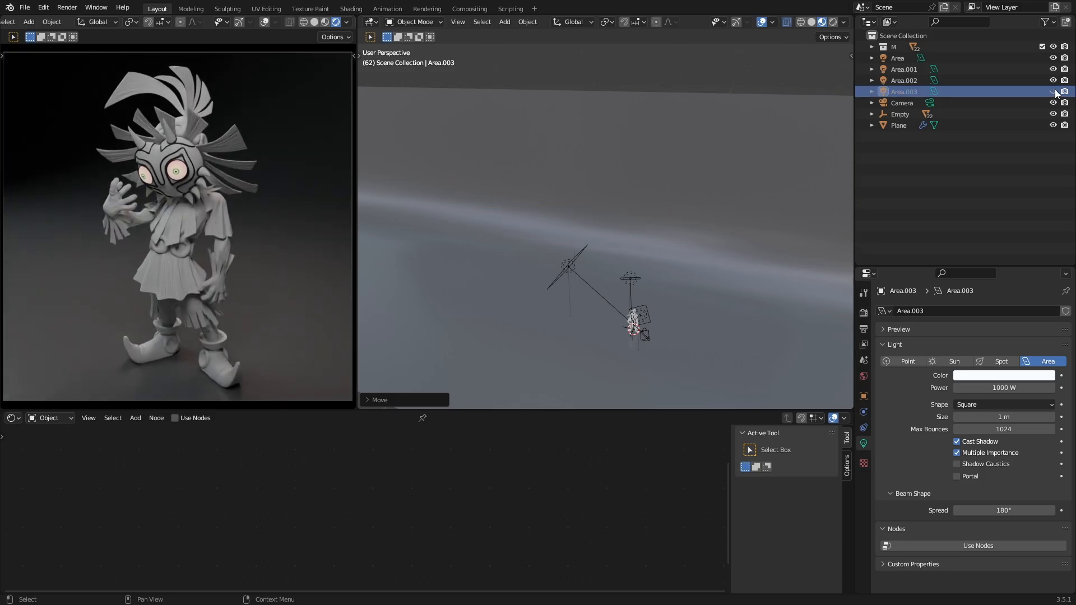
click(1053, 91)
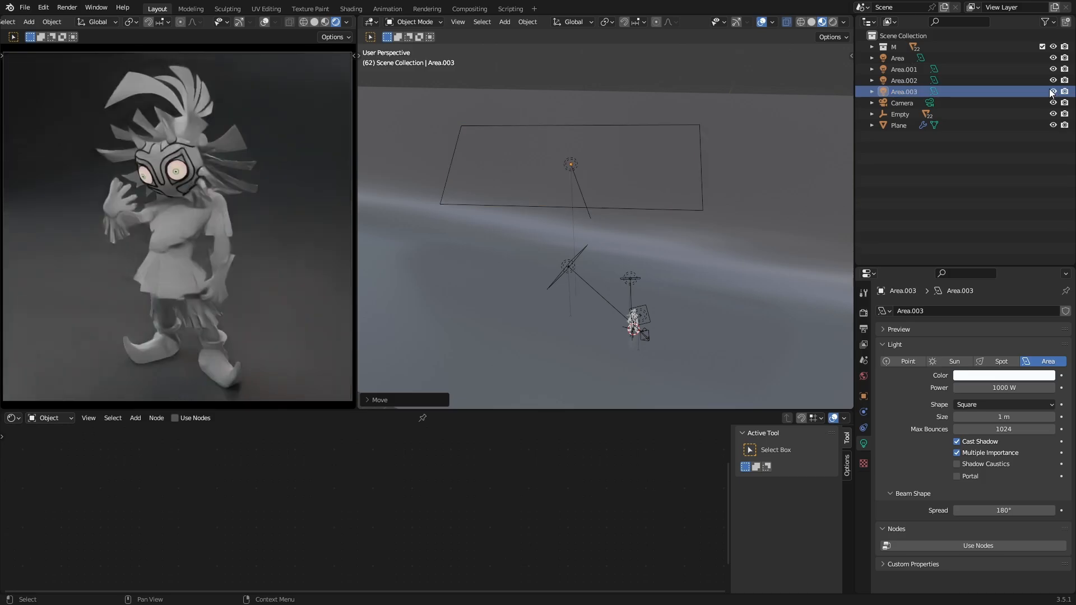
Step: Select the background light and move it slightly further to the fill light's side
middle_drag(604, 204, 589, 162)
click(570, 165)
key(g)
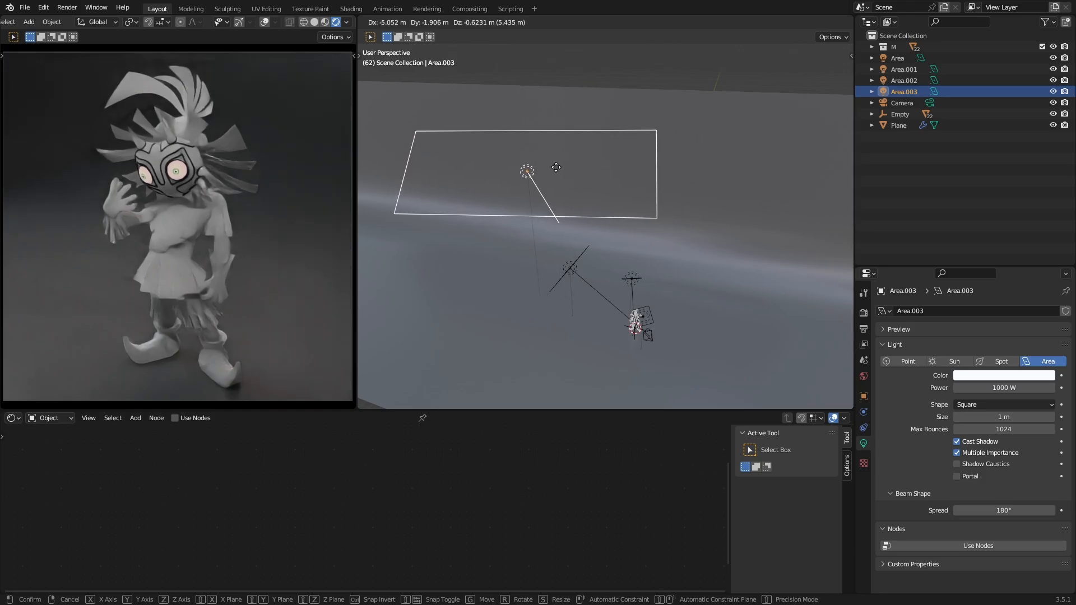
click(553, 175)
Step: Duplicate the warm rim light again and place the copy off to one side behind the character
middle_drag(552, 179, 567, 156)
click(506, 145)
scroll(505, 145, up, 4)
click(579, 129)
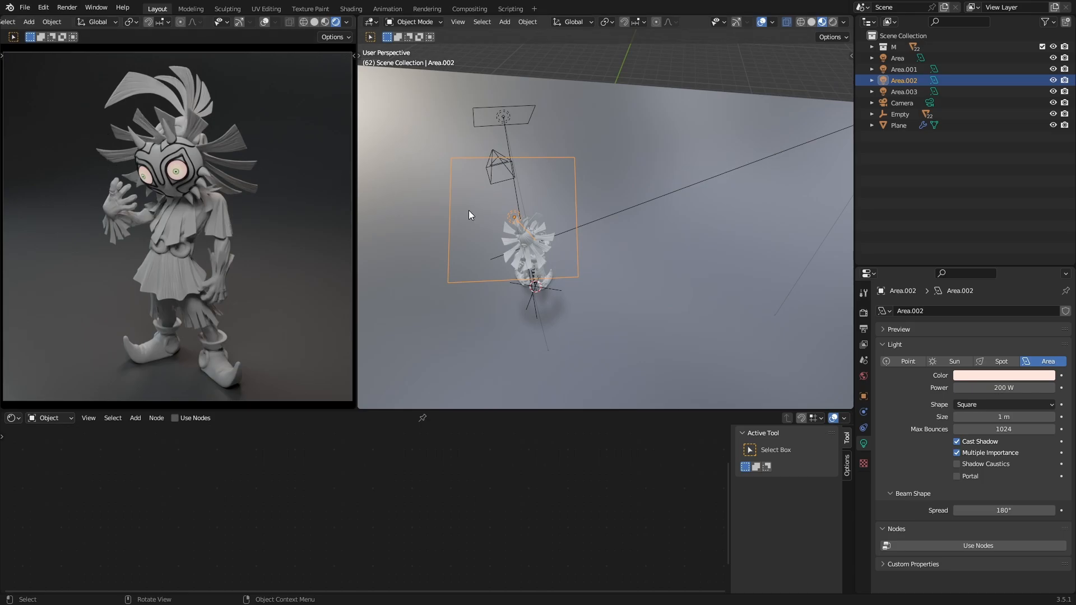
middle_drag(502, 216, 539, 196)
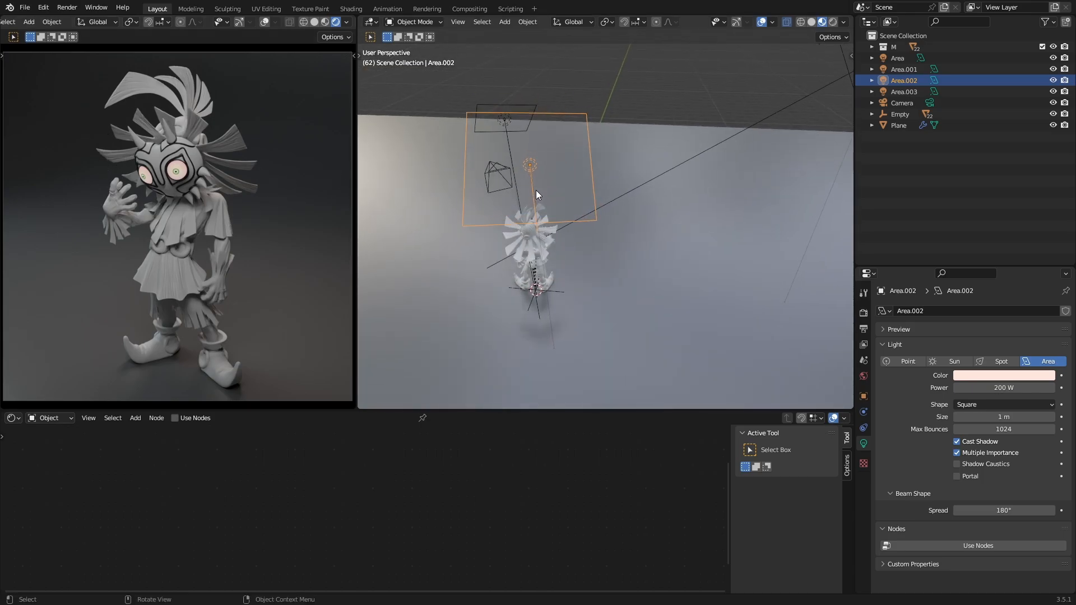
key(shift+d)
click(493, 258)
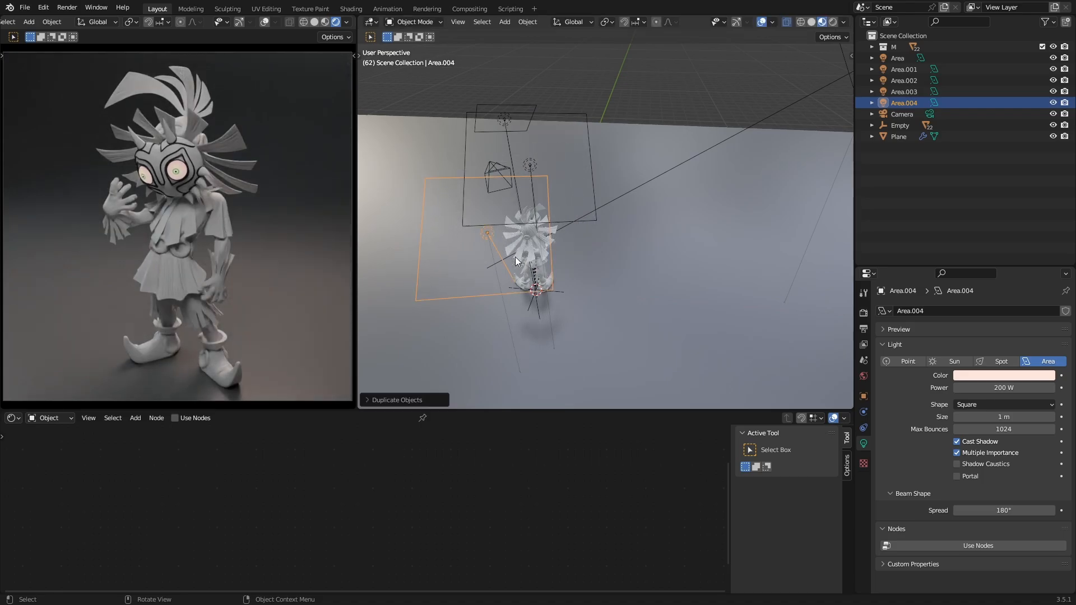
Step: Rotate the new rim light copy freely to re-aim it and adjust its position behind the character
key(r)
key(r)
click(506, 251)
middle_drag(506, 251, 530, 234)
middle_drag(623, 188, 581, 189)
key(g)
click(537, 232)
middle_drag(537, 232, 522, 231)
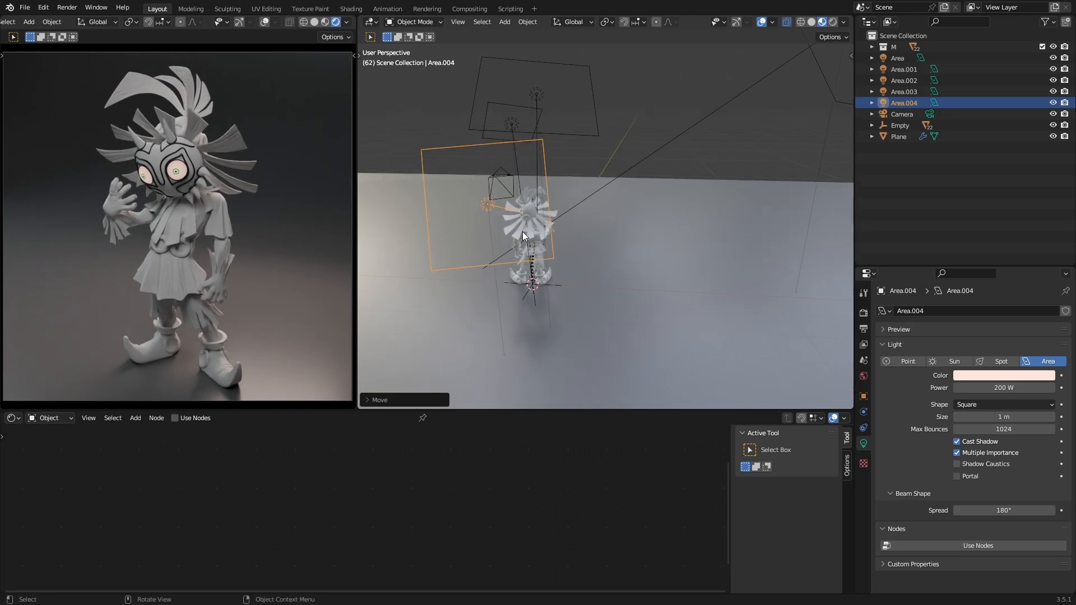
Step: Change the rim light copy's type to Spot and raise it slightly behind the character
click(1001, 361)
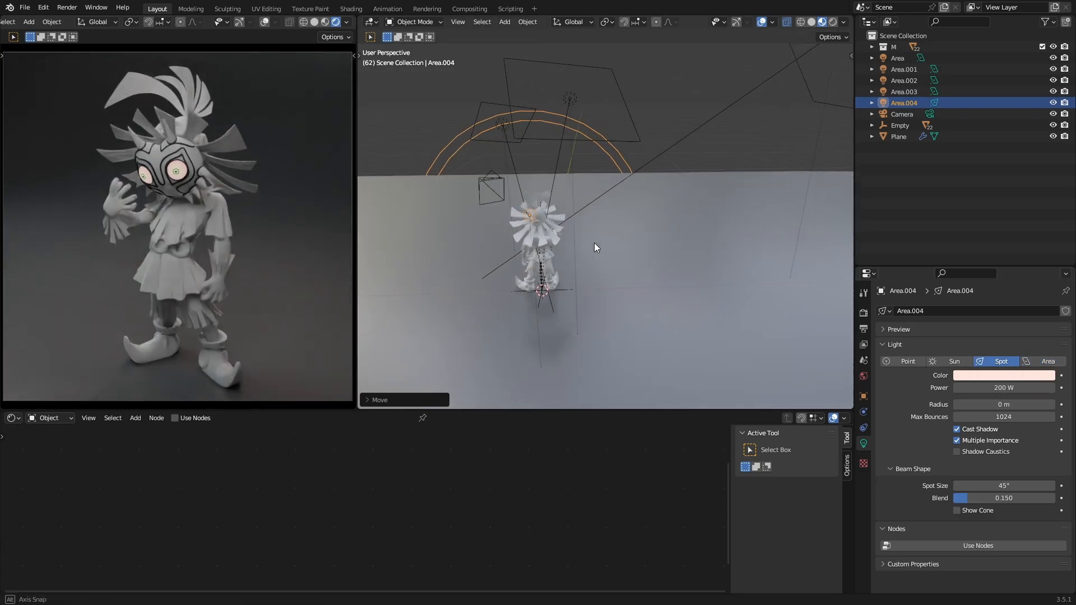
middle_drag(594, 243, 753, 237)
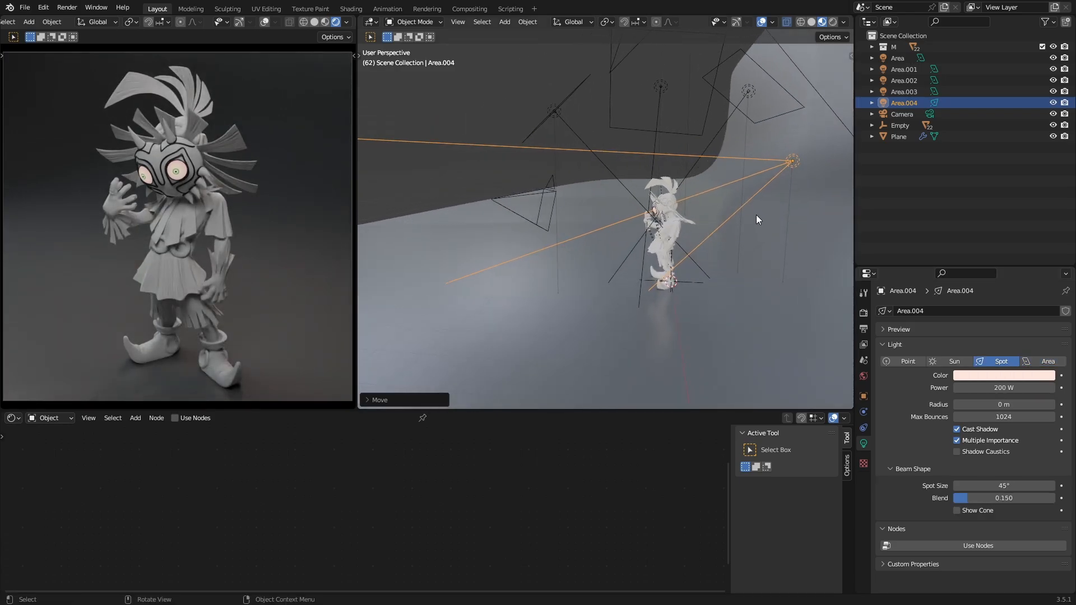
key(g)
click(747, 195)
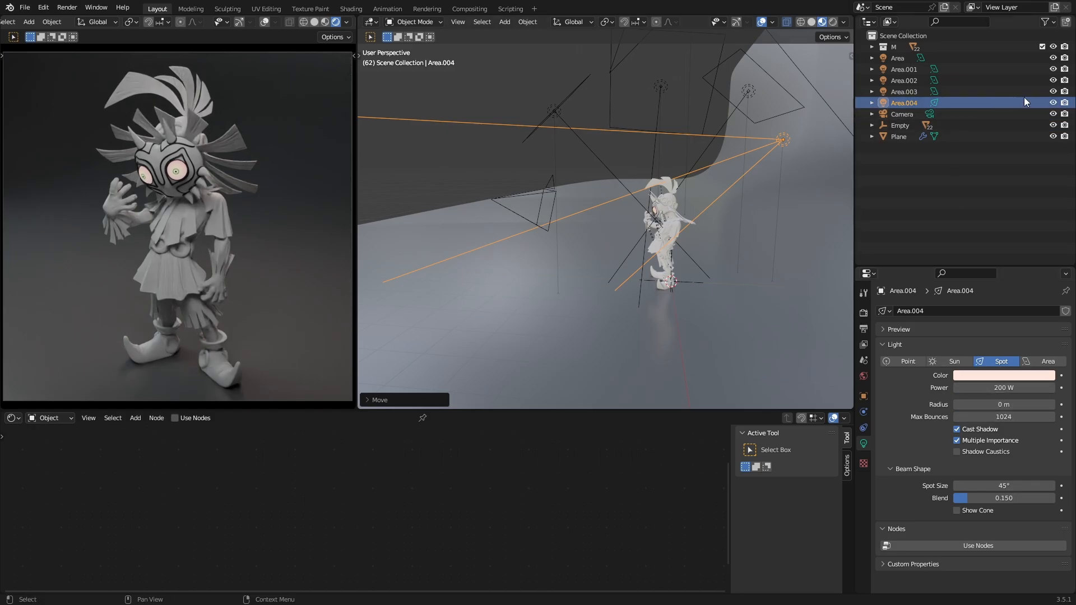
Step: Hide the other four lights to isolate the spot light and shift it sideways behind the character's head
drag(1053, 91, 1053, 60)
middle_drag(569, 209, 672, 191)
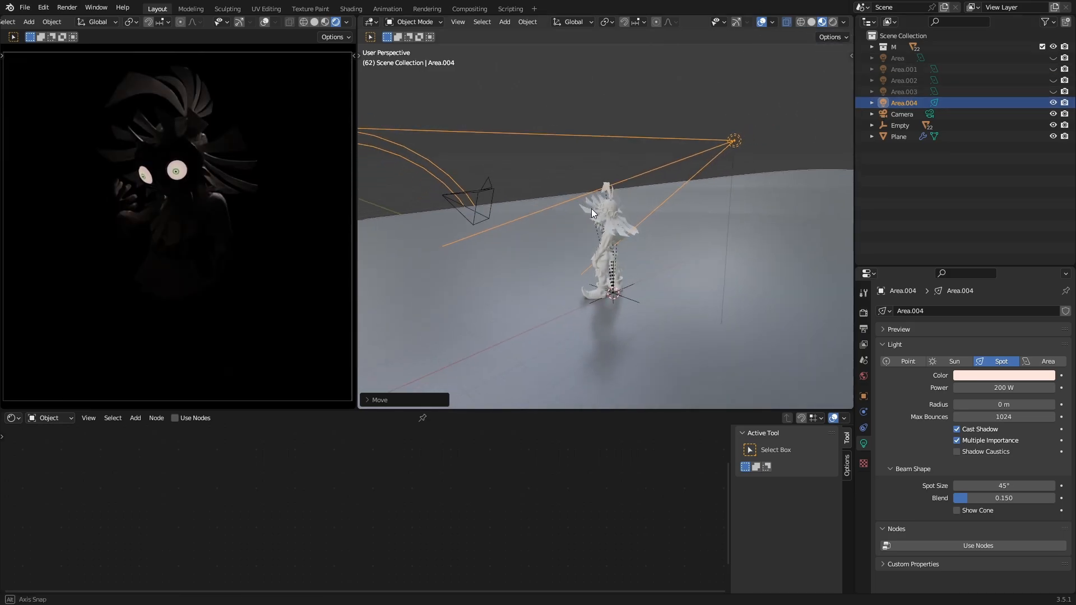
key(s)
click(653, 201)
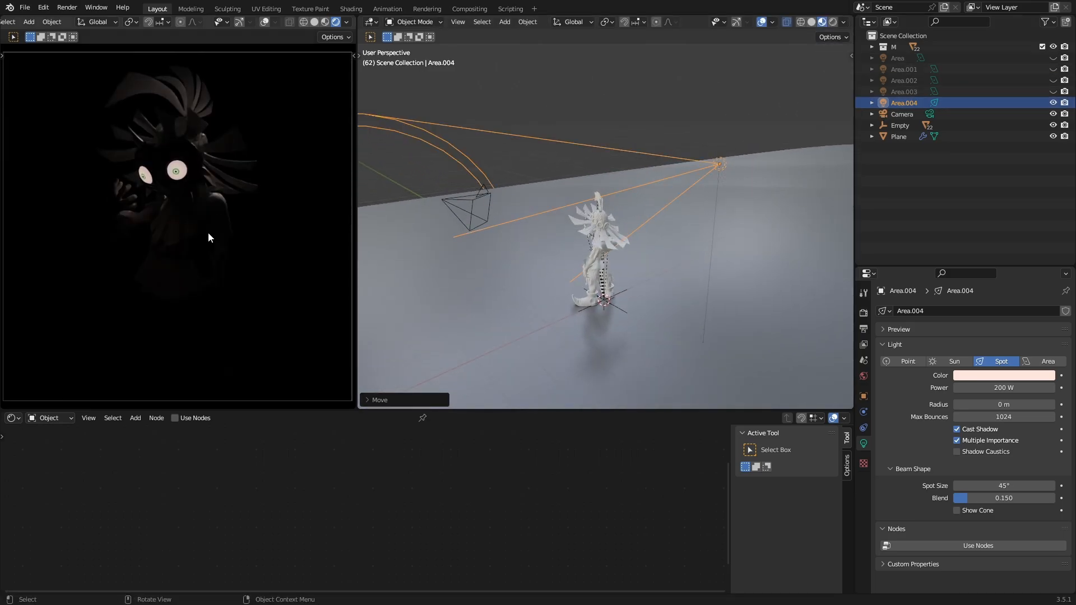
middle_drag(563, 209, 565, 208)
key(g)
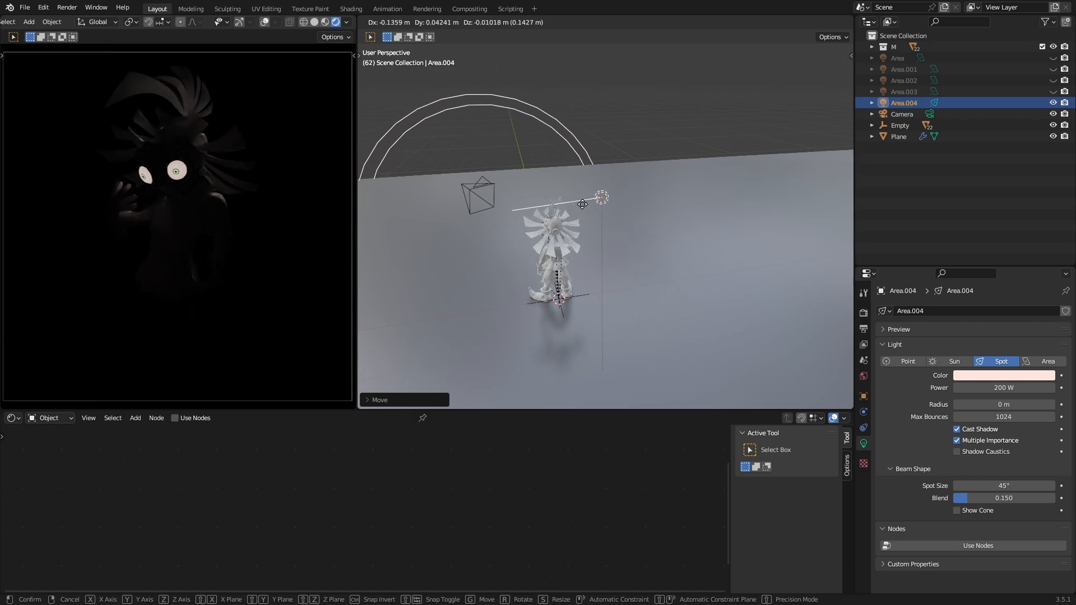
click(595, 199)
middle_drag(721, 216, 697, 217)
Step: Set the spot light's power to 400 W and show its cone
mouse_move(1018, 388)
mouse_down()
mouse_move(1042, 388)
mouse_move(1003, 388)
mouse_up()
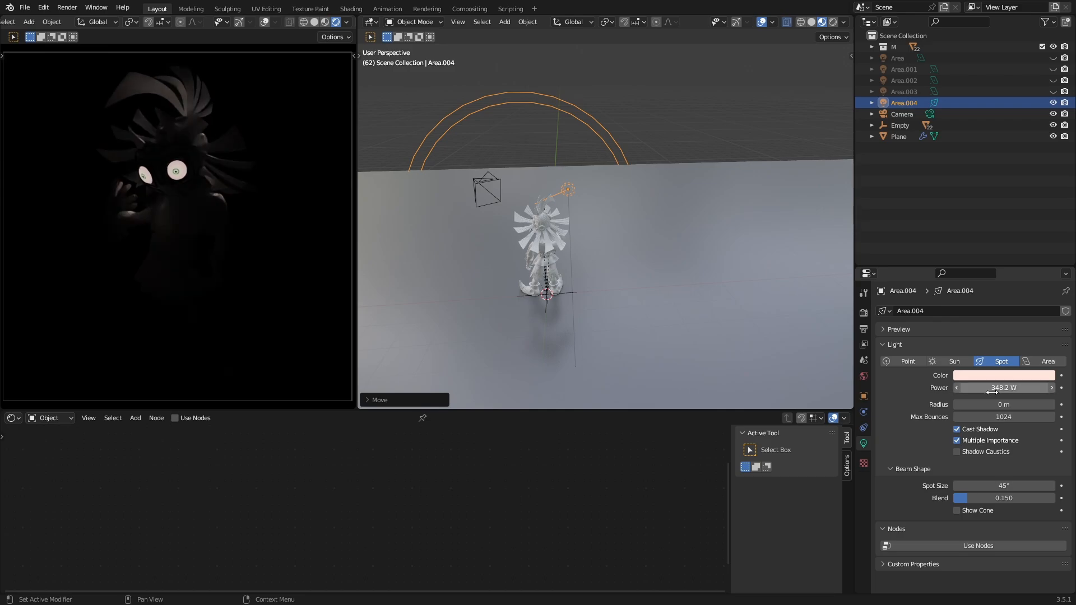
click(1036, 388)
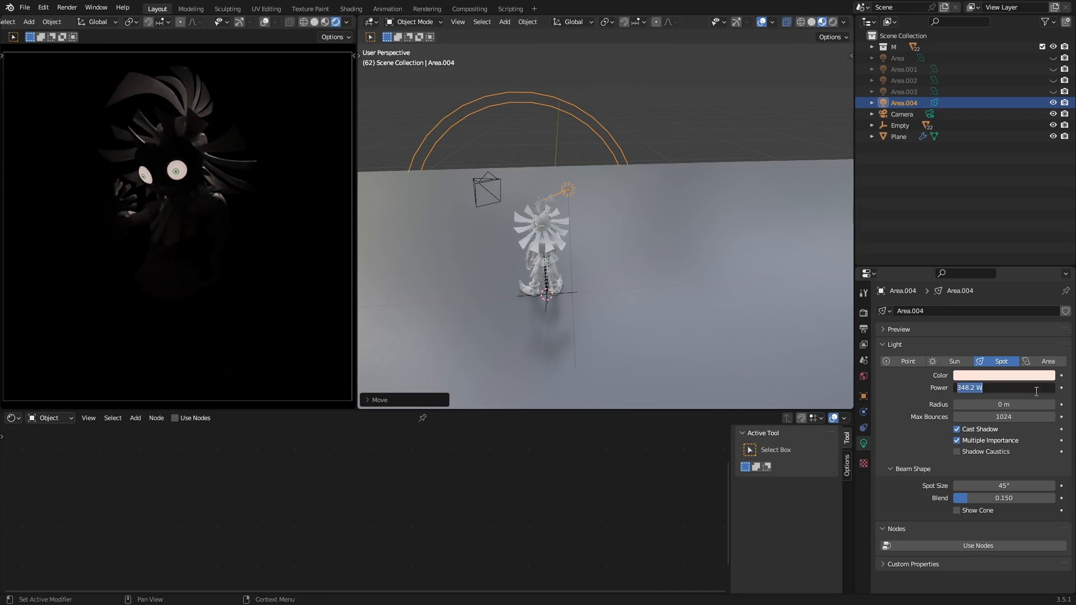
text(400)
key(Return)
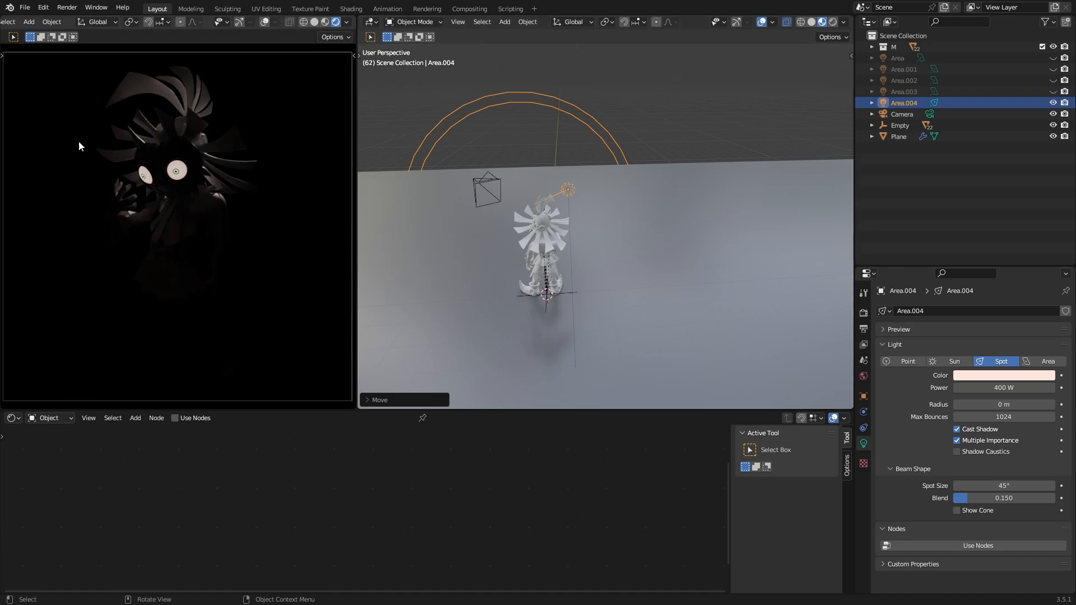
middle_drag(678, 197, 605, 205)
click(957, 510)
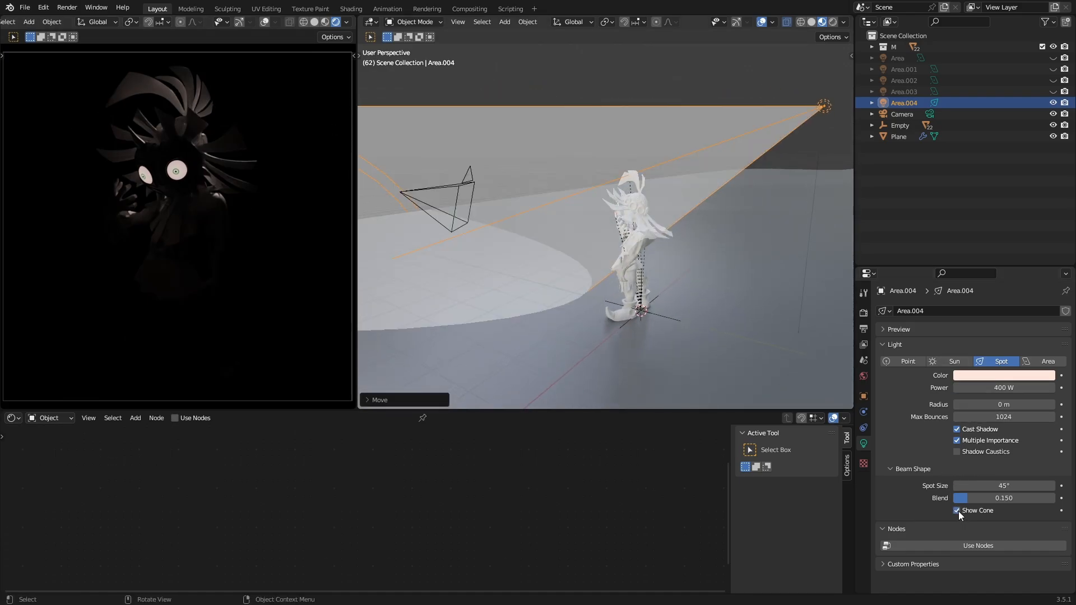
Step: Tilt the spot light's cone upward, then lower the light and shift it sideways behind the character's head
middle_drag(493, 140, 841, 105)
key(r)
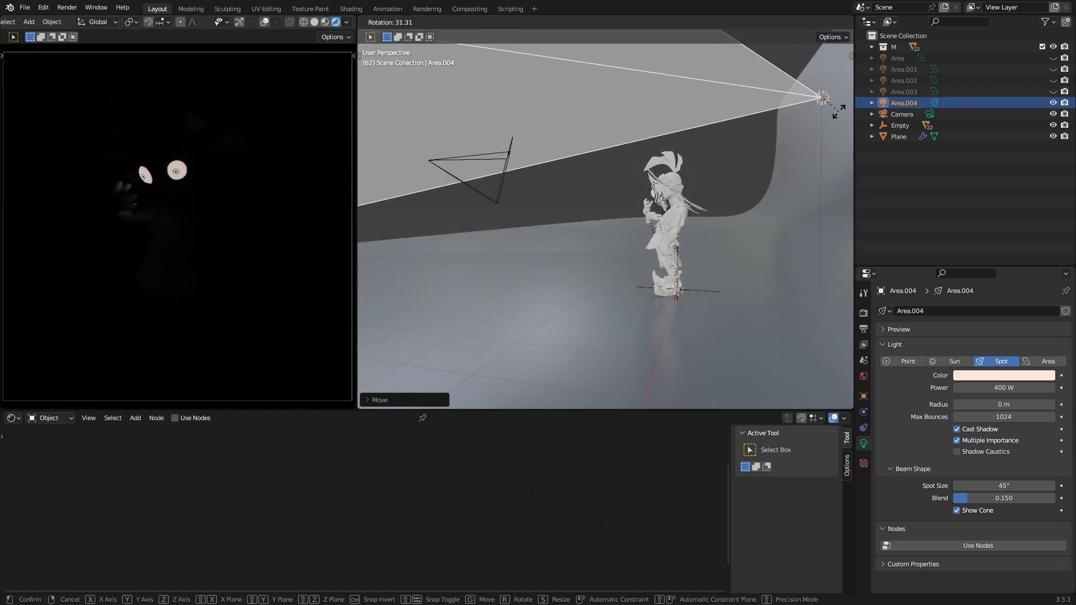
click(838, 107)
key(g)
click(807, 152)
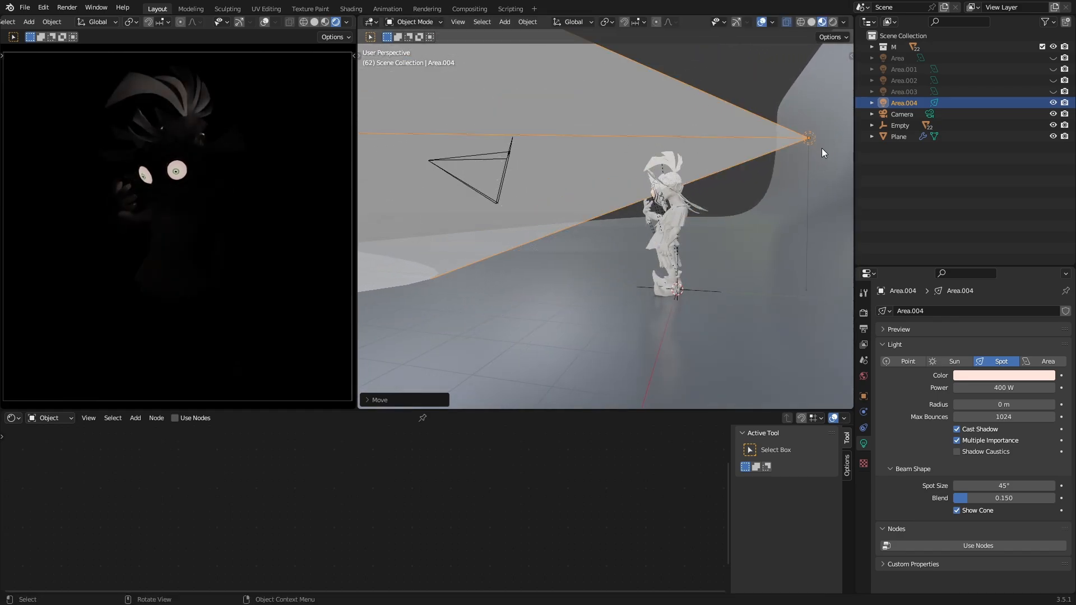
middle_drag(807, 152, 704, 170)
key(g)
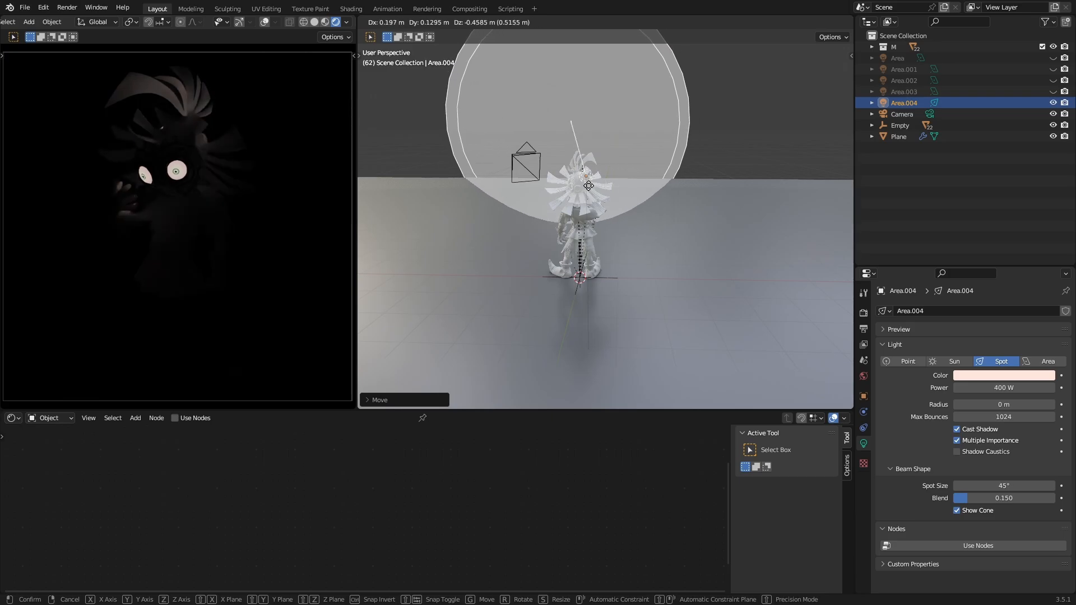
click(568, 180)
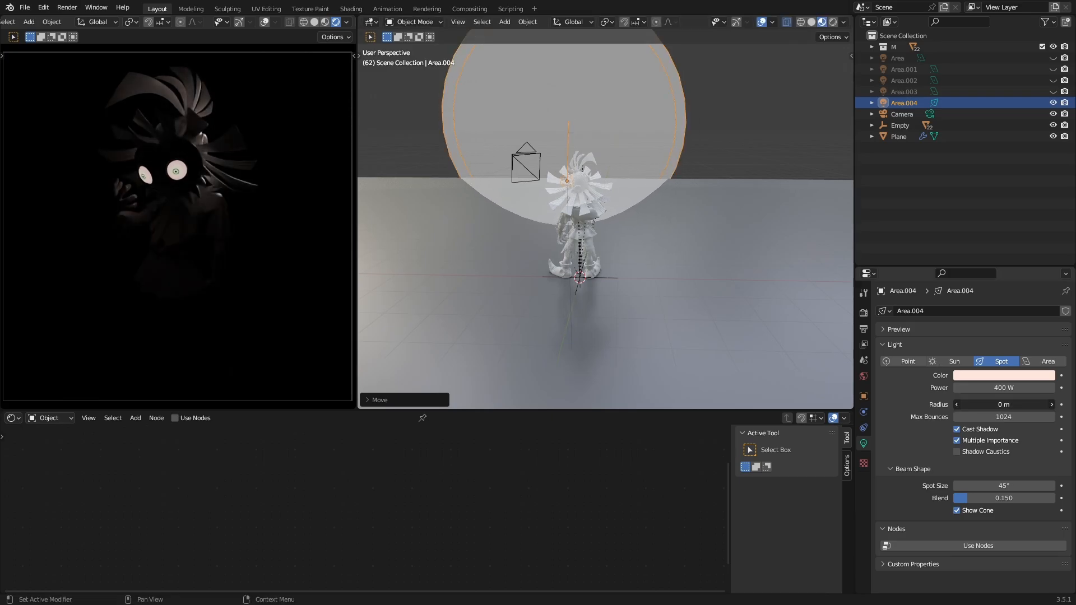
Step: Set the spot light's radius to 1.5 m and move it closer behind the character
drag(989, 404, 1055, 404)
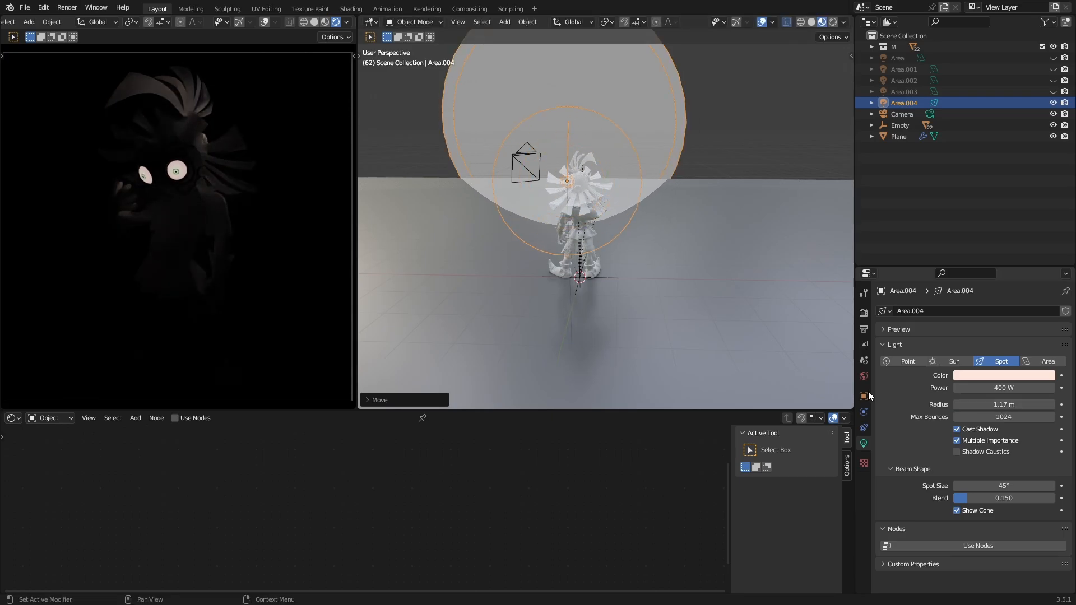
middle_drag(560, 280, 661, 282)
drag(990, 399, 962, 404)
key(g)
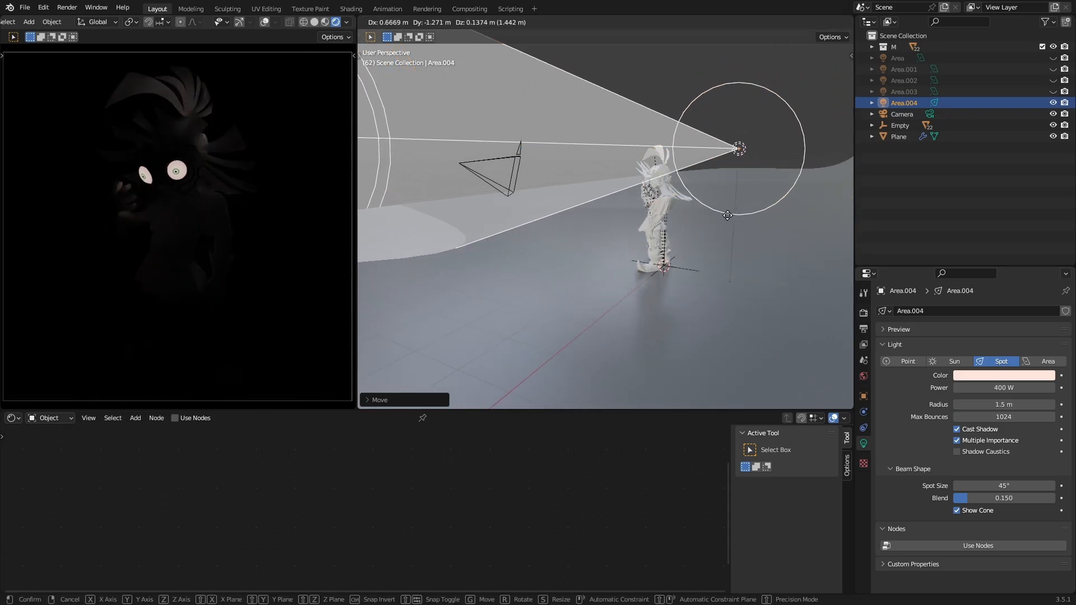
click(721, 229)
middle_drag(742, 228, 663, 219)
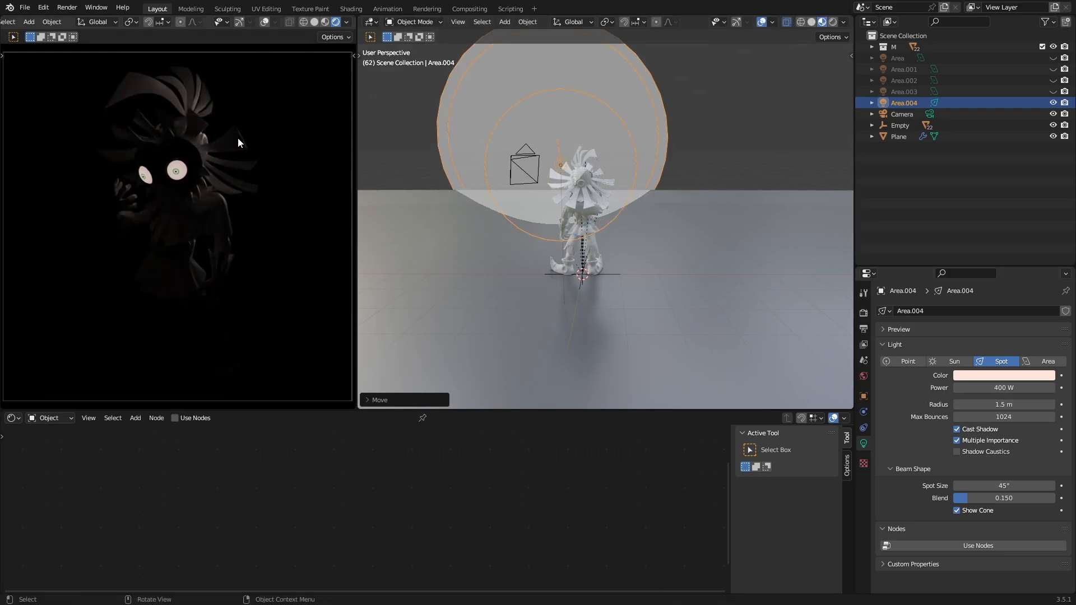
middle_drag(582, 150, 538, 168)
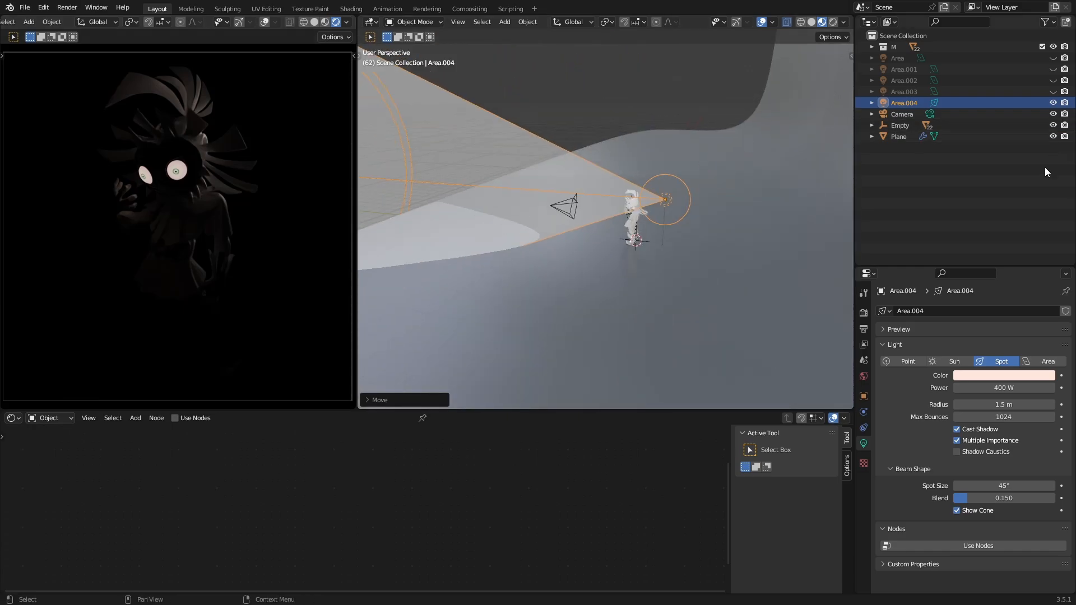
Step: Show the other four lights again and set the spot light's power to 800 W
drag(1052, 92, 1052, 58)
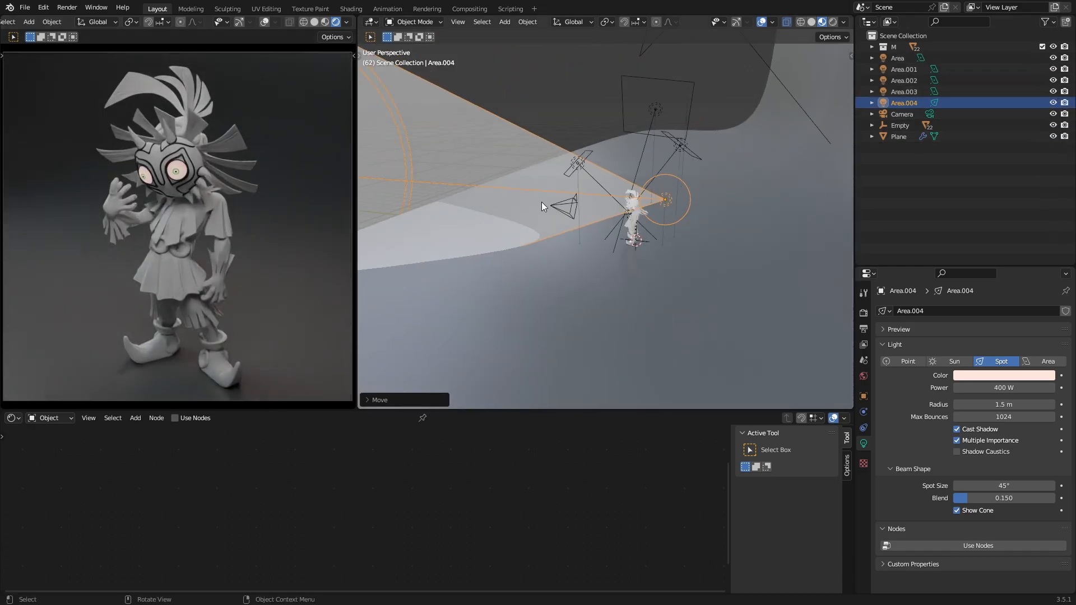
scroll(541, 201, up, 4)
click(1006, 387)
text(80)
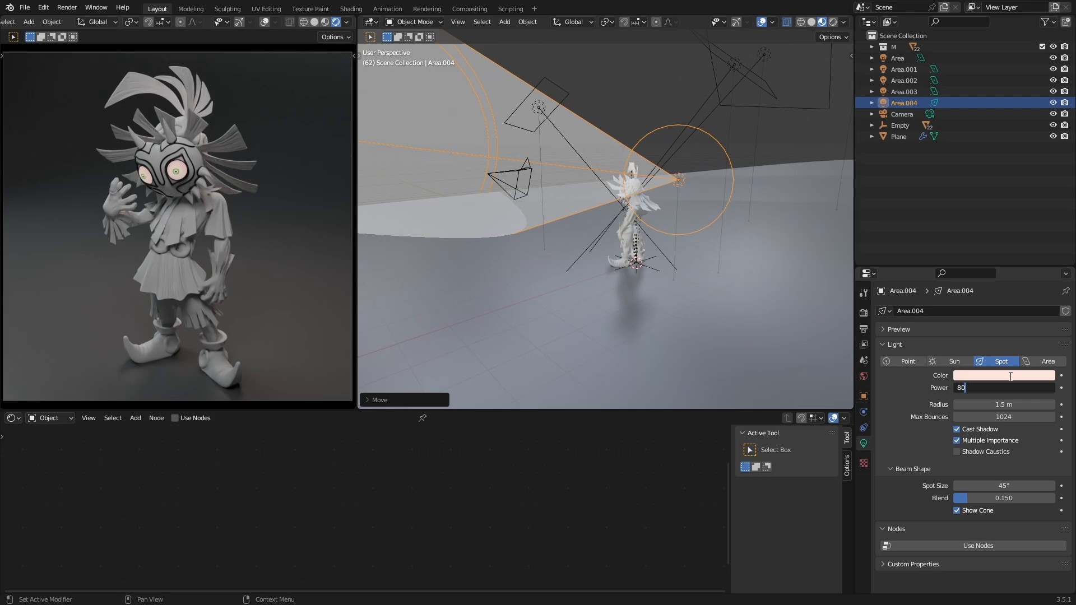
text(0)
key(Return)
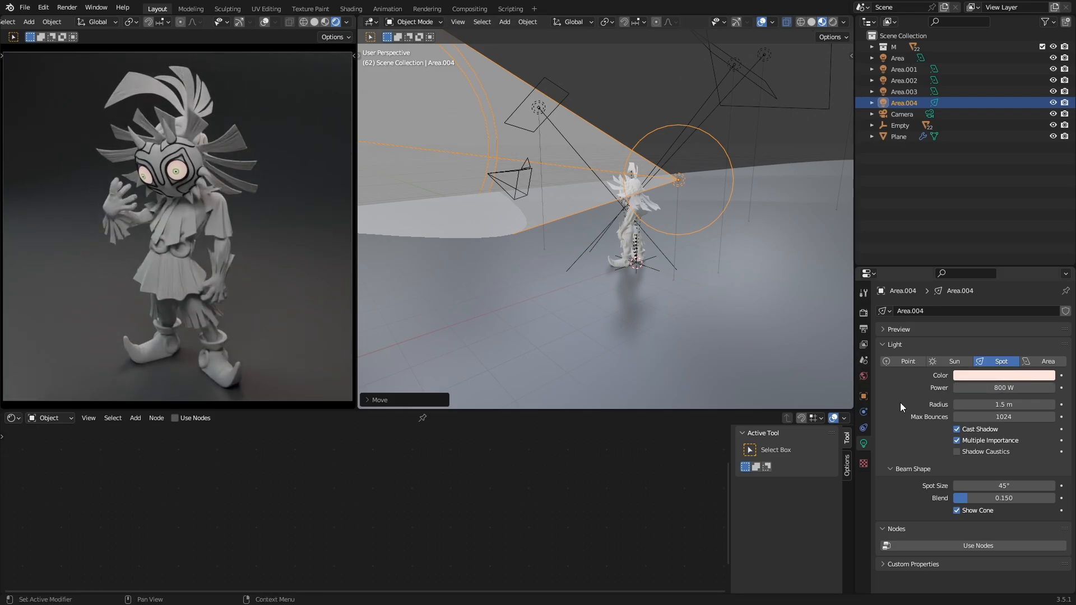
Step: Set the spot light's power to 2000 W and maximize the camera view to check the render
click(1006, 387)
text(2000)
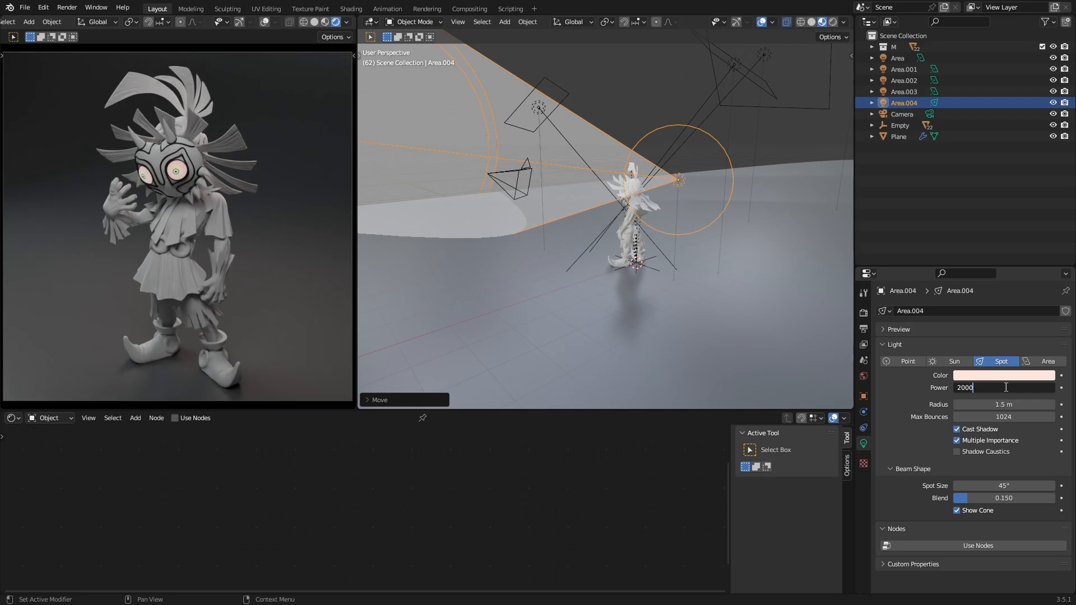
key(Return)
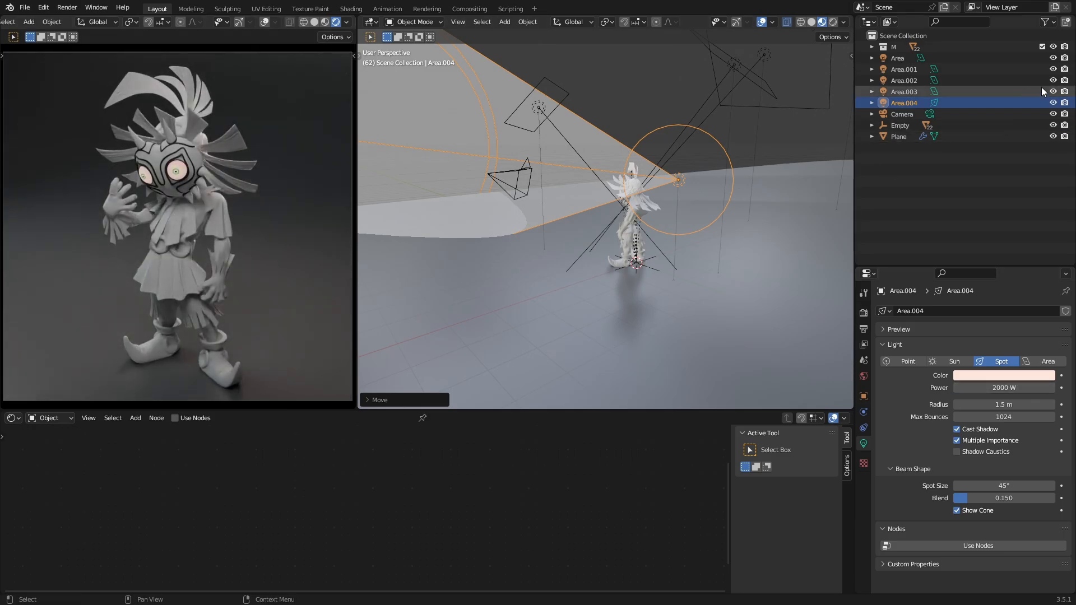
drag(1053, 91, 1056, 60)
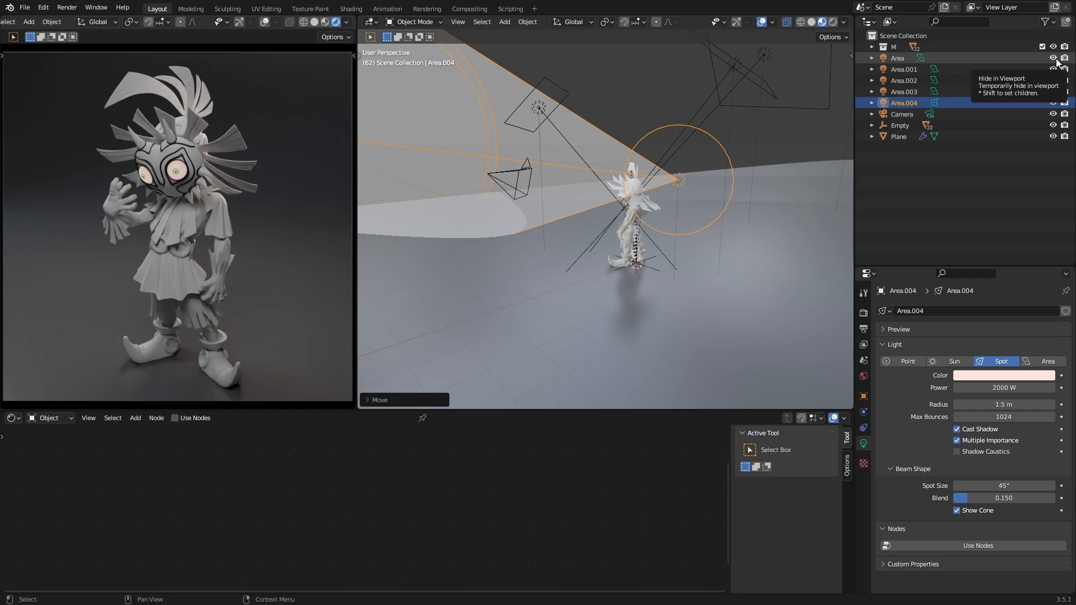
key(ctrl+space)
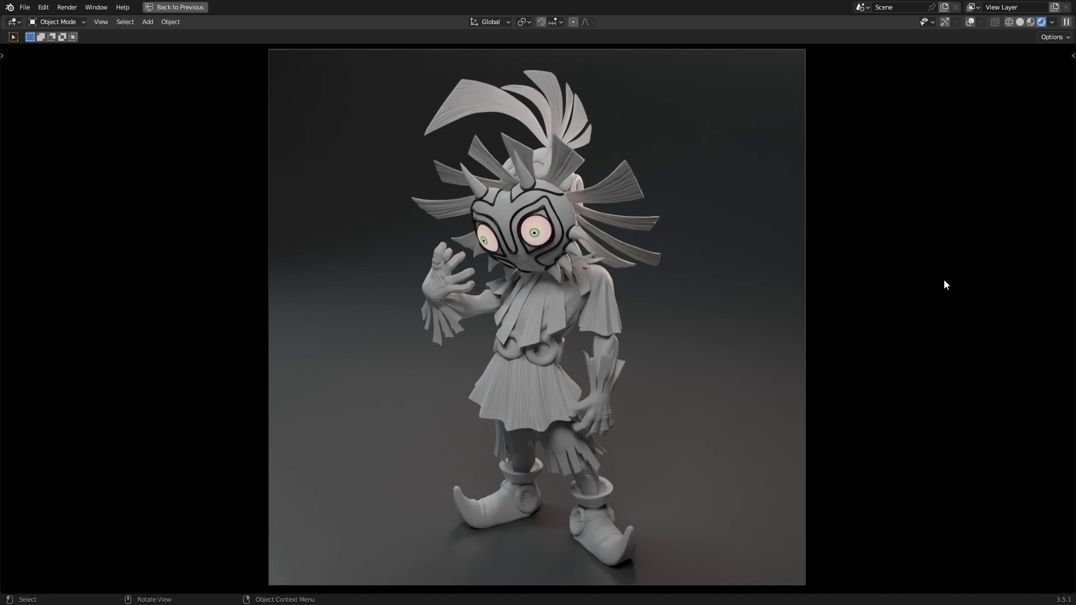